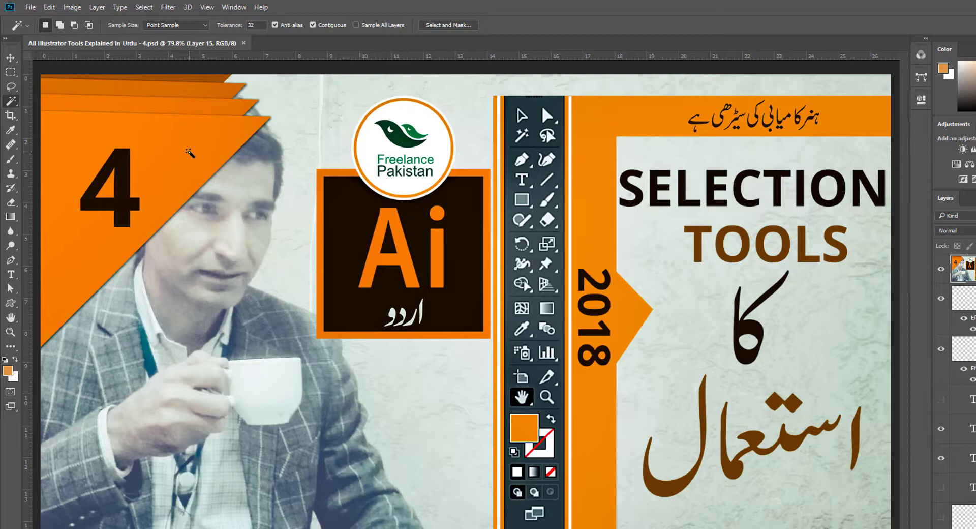
- Select the orange triangle around the number 4 with the Magic Wand and open the tolerance value for editing
click(189, 153)
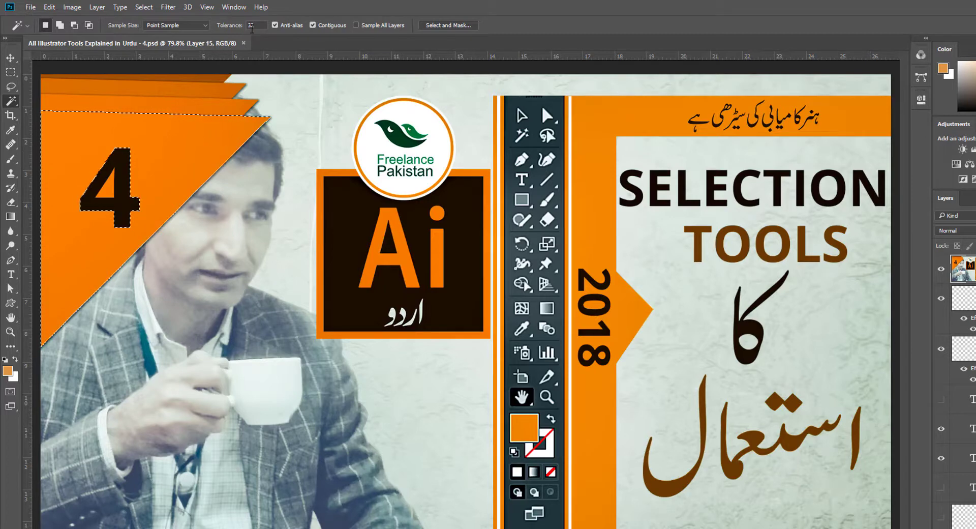
click(260, 25)
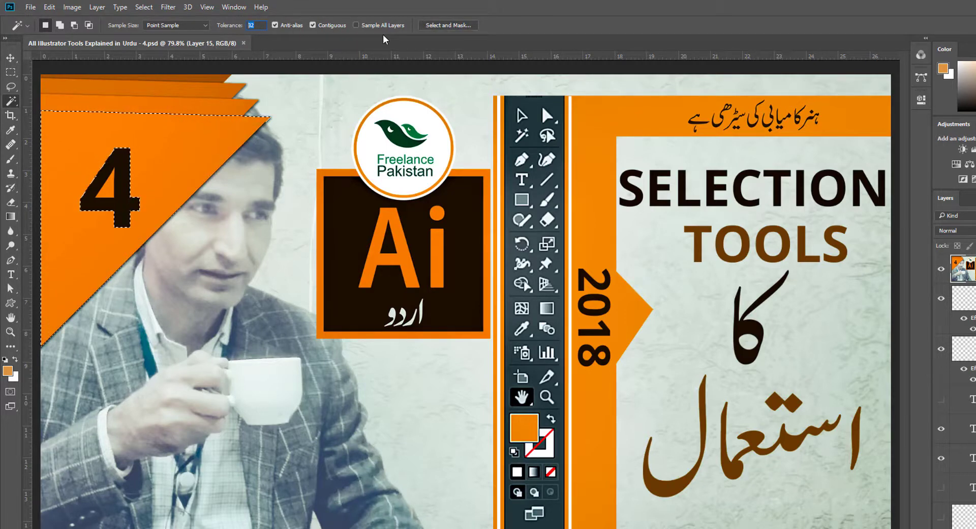
- Switch to Illustrator, display the Magic Wand tool's options and move them beside the dot of the i in the Ai logo
click(458, 526)
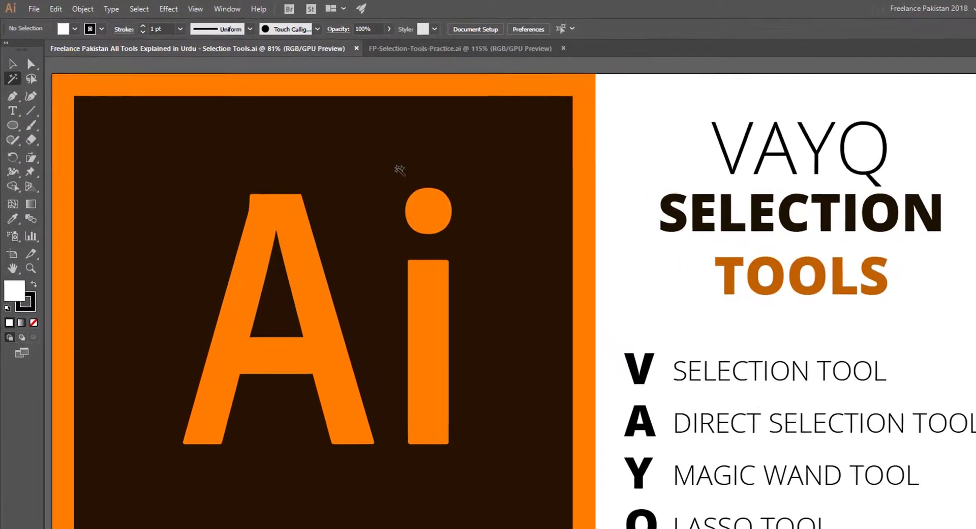
double_click(11, 78)
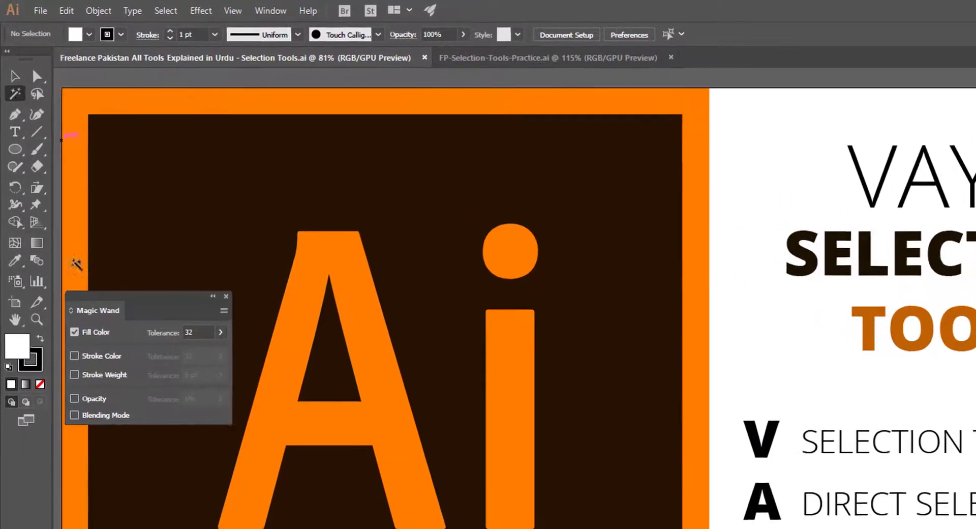
drag(181, 281, 612, 222)
drag(738, 262, 755, 199)
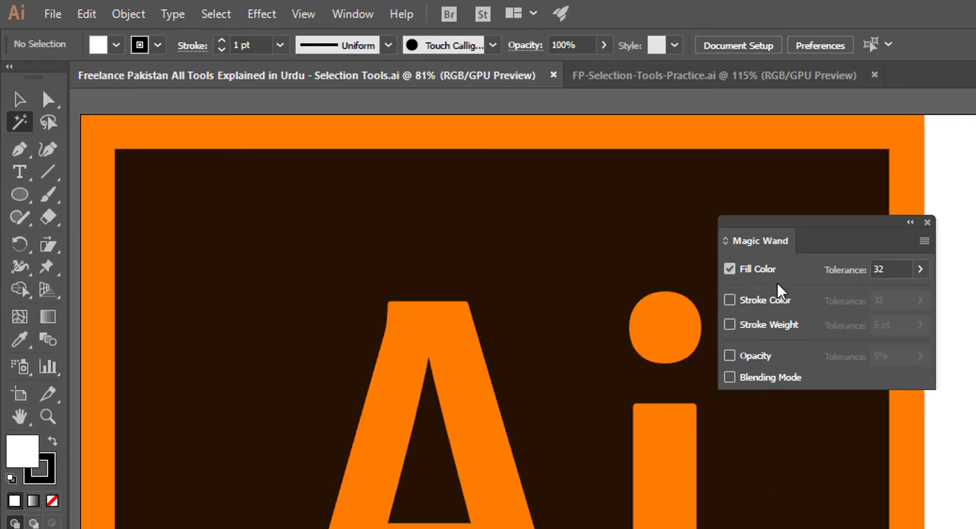
- Lower the Magic Wand's Fill Color tolerance to 0 and set it back to 32
click(886, 269)
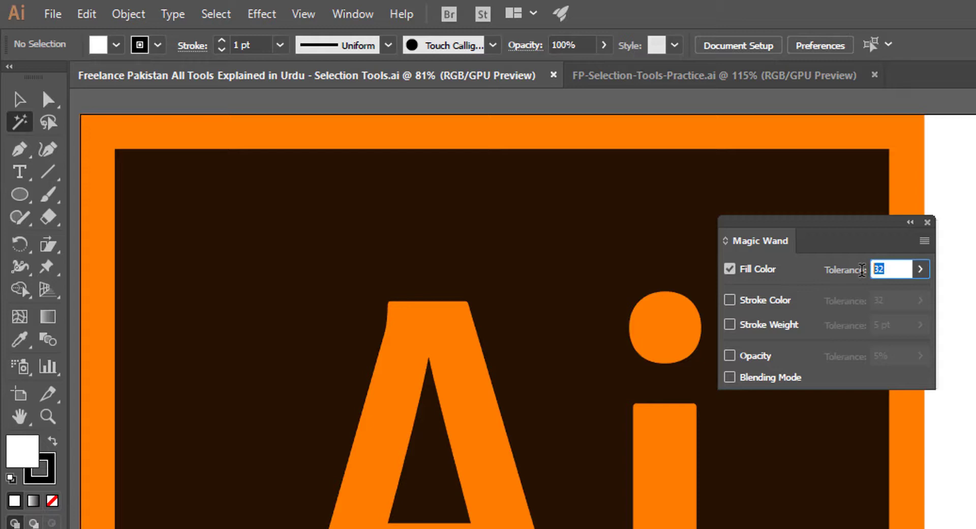
click(807, 277)
click(900, 269)
click(920, 269)
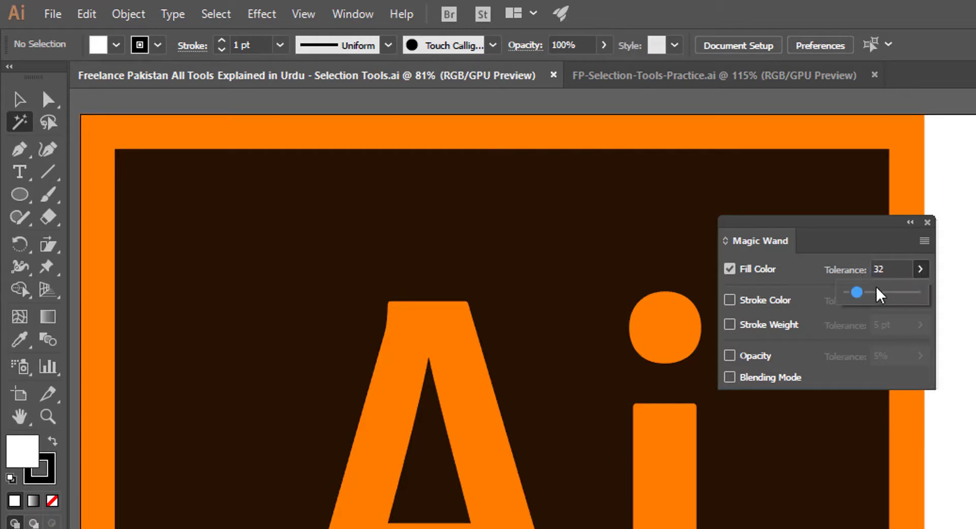
mouse_move(855, 293)
mouse_down()
mouse_move(918, 300)
mouse_move(847, 299)
mouse_up()
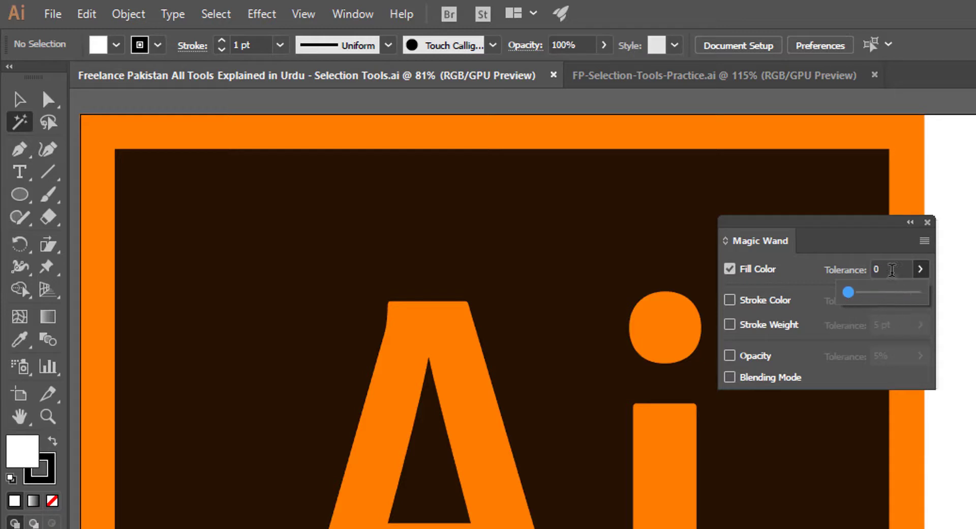
click(844, 269)
text(32)
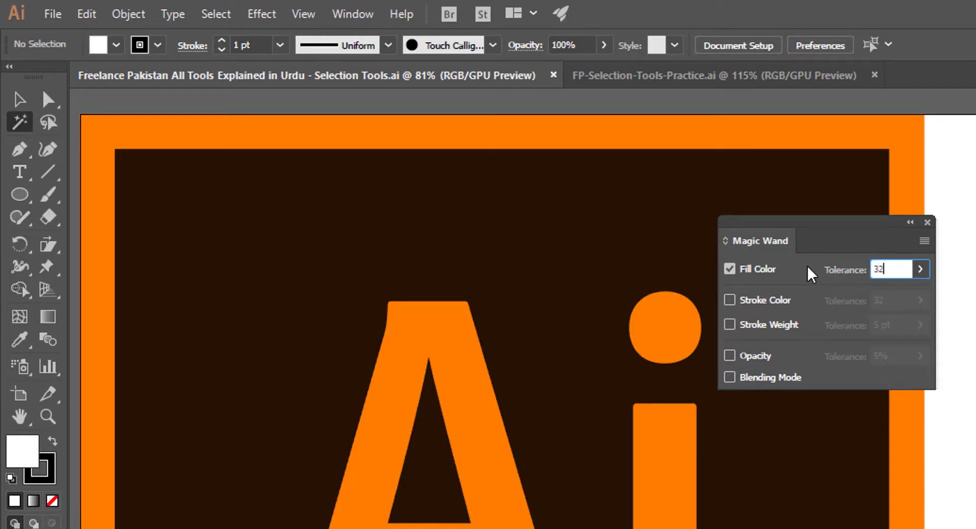
- Turn the Magic Wand's Fill Color criterion off and back on
click(730, 269)
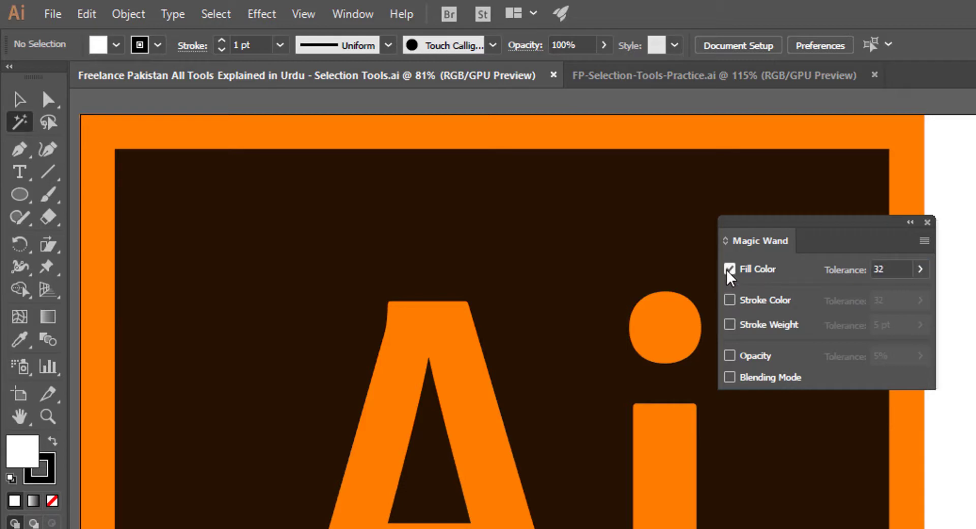
click(729, 270)
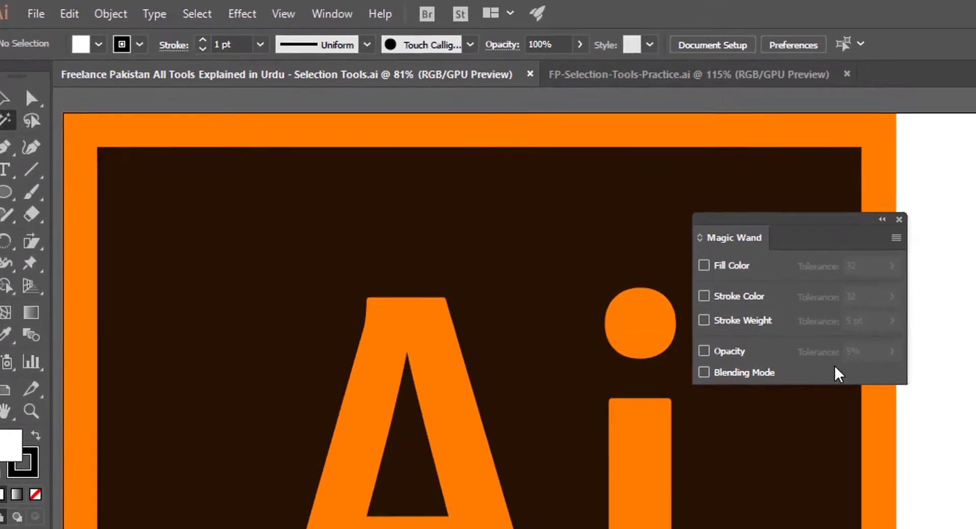
click(704, 265)
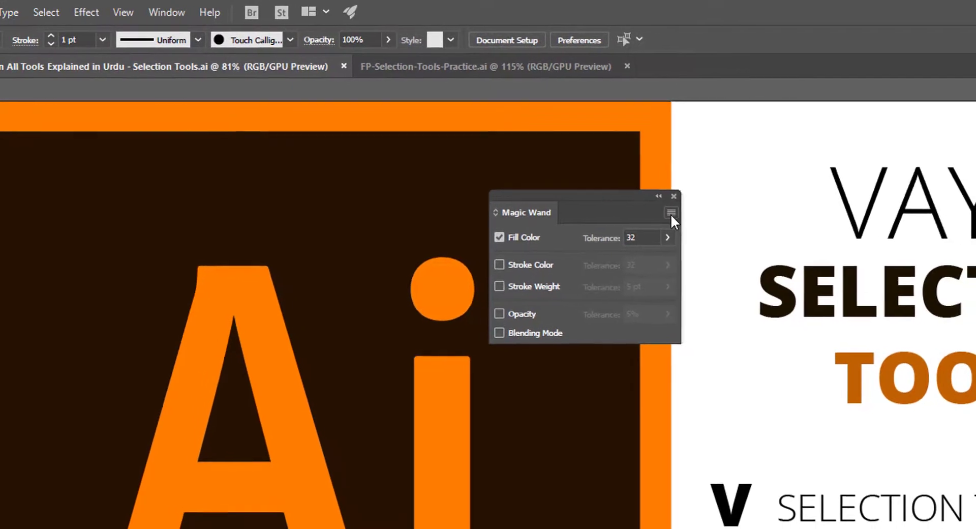
- Hide the stroke options and the transparency options of the Magic Wand settings
click(671, 212)
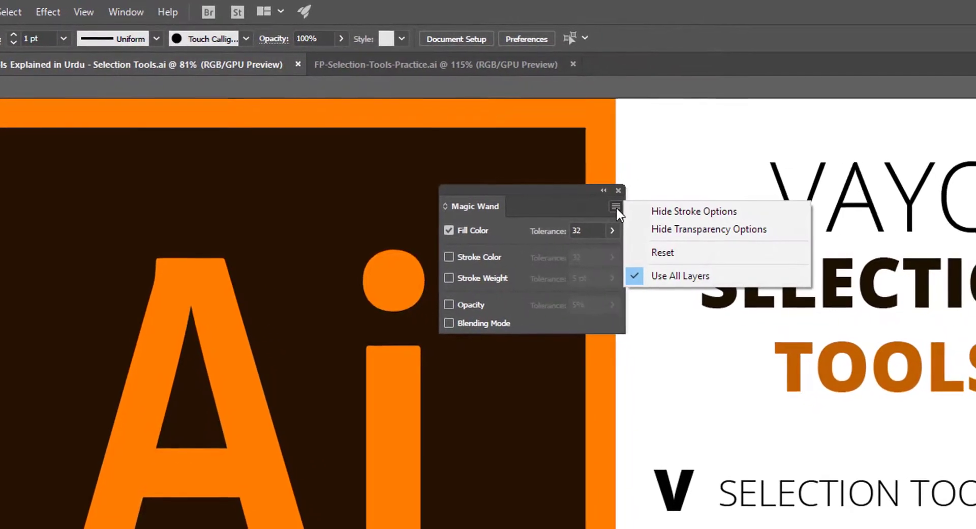
click(644, 210)
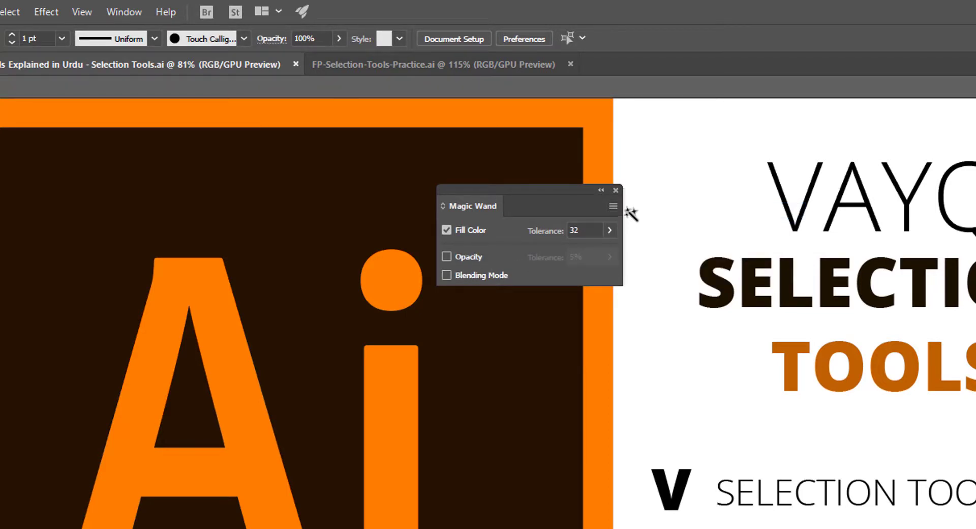
click(613, 206)
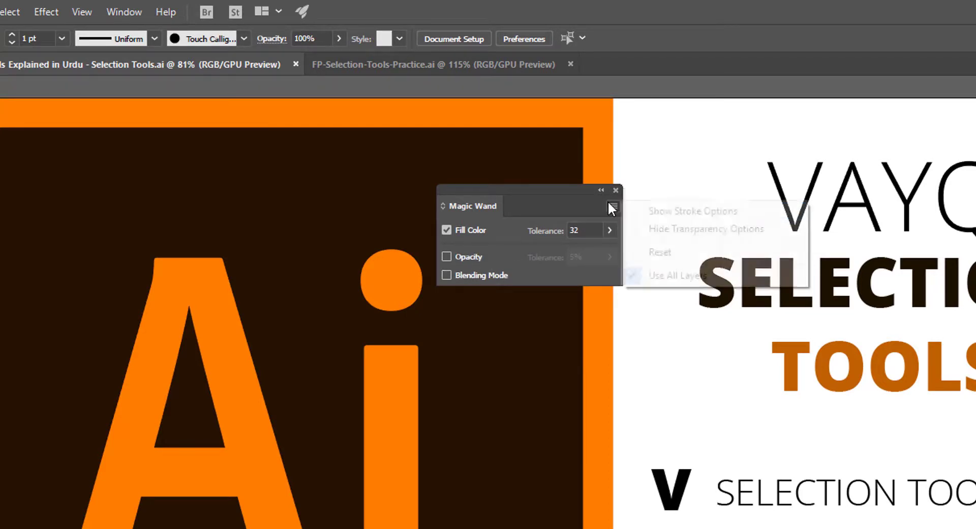
click(651, 231)
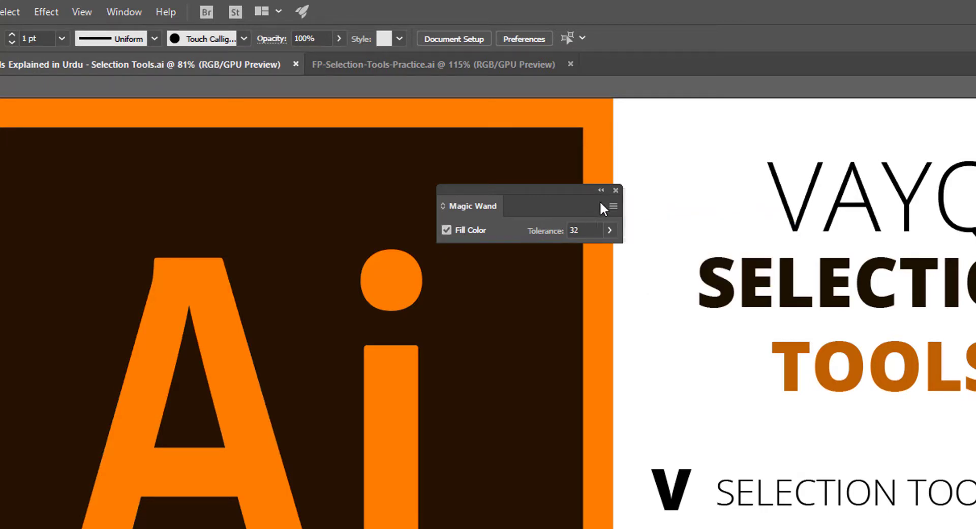
- Show the stroke options and the transparency options of the Magic Wand settings again
click(612, 205)
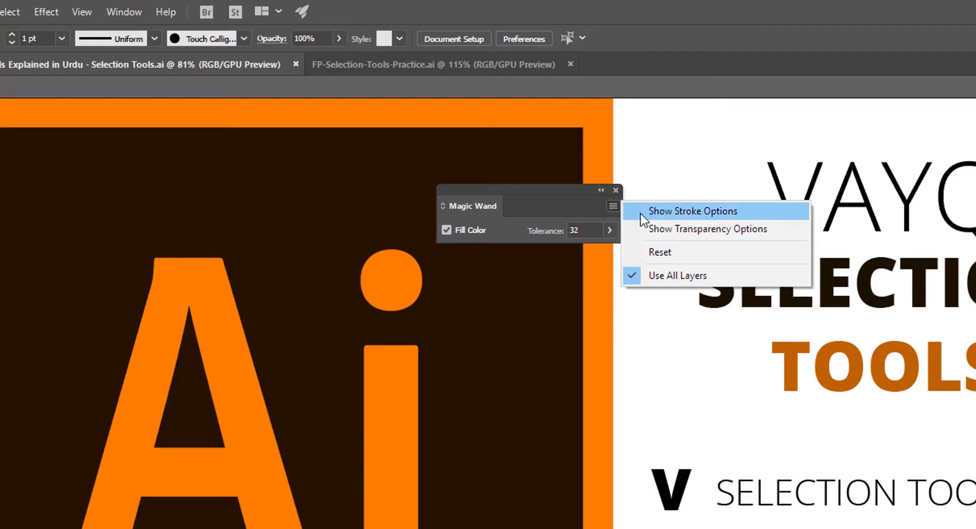
click(636, 210)
click(613, 205)
click(635, 229)
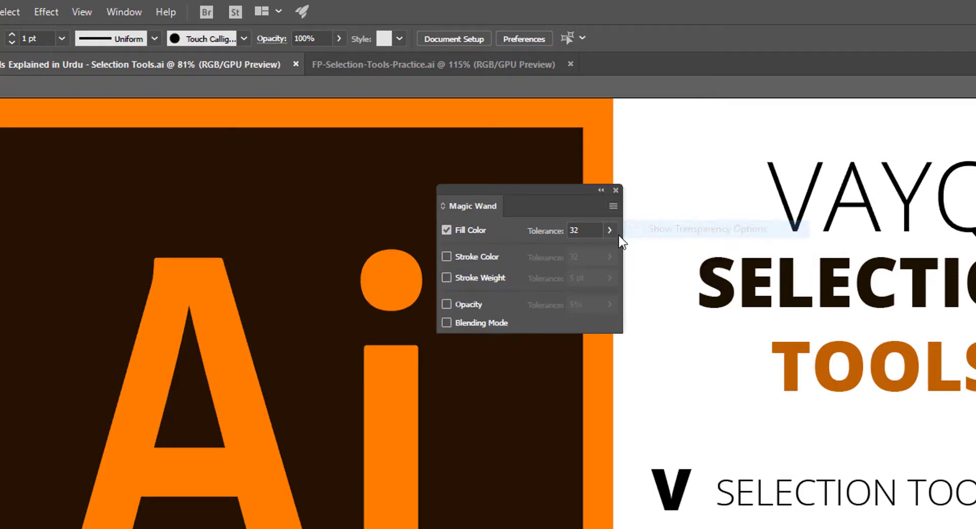
- Check the Magic Wand's Use All Layers option, display the document's layers and close the Magic Wand settings
click(610, 205)
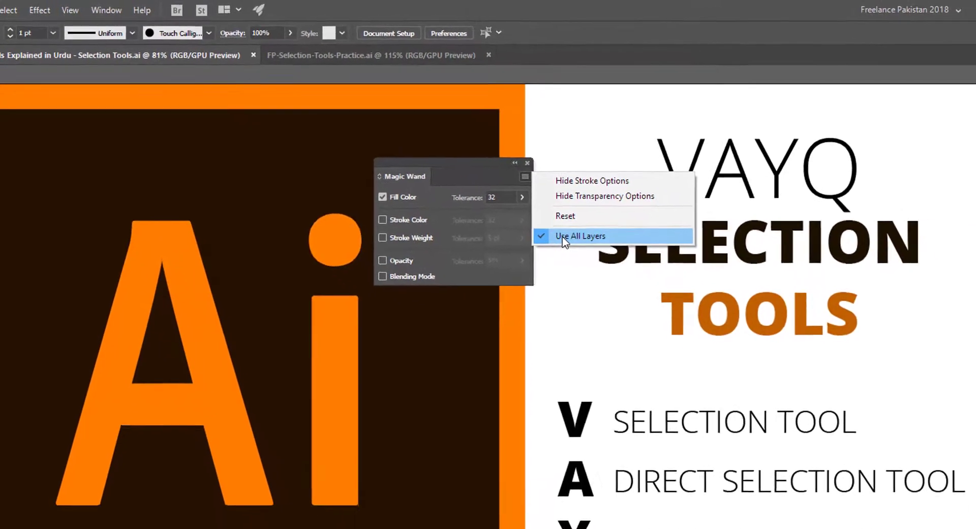
click(952, 131)
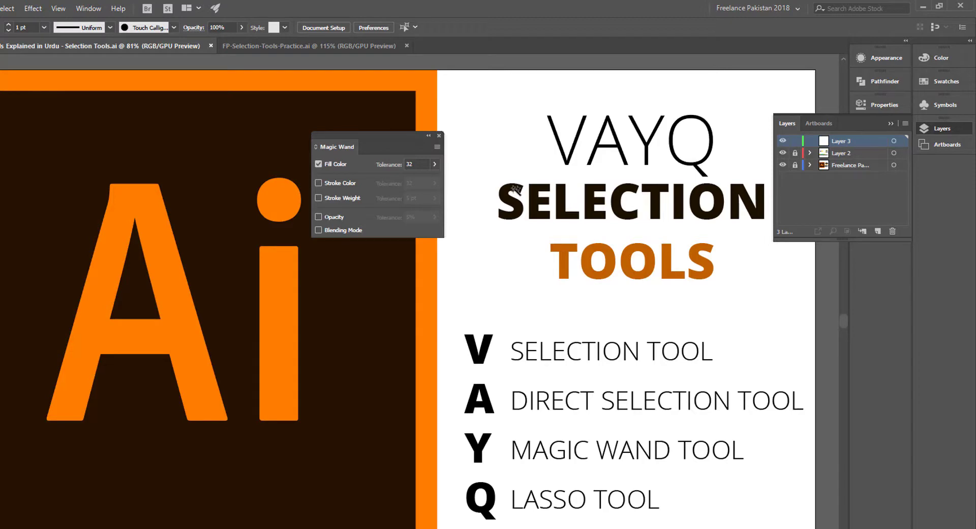
click(439, 136)
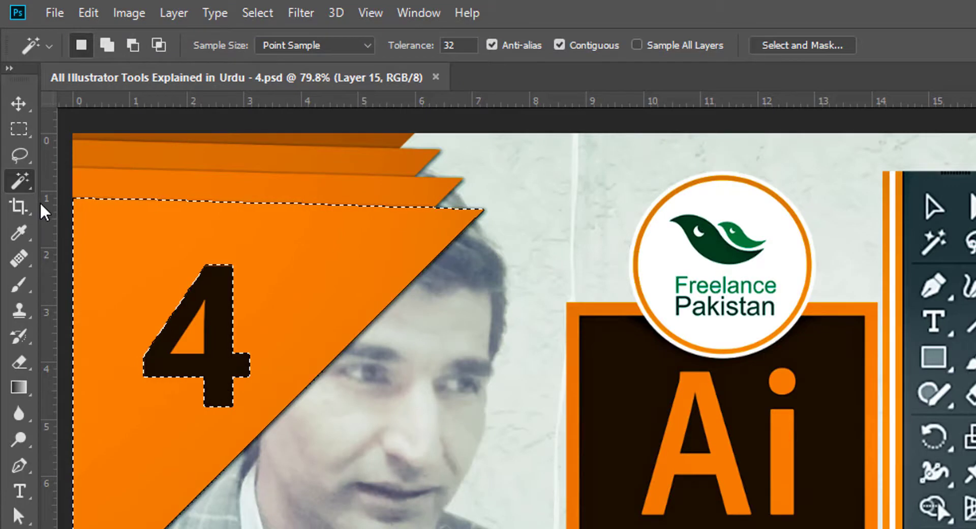
- Switch to Photoshop, clear the current selection and draw a freehand Lasso selection around the number 4
key(ctrl+d)
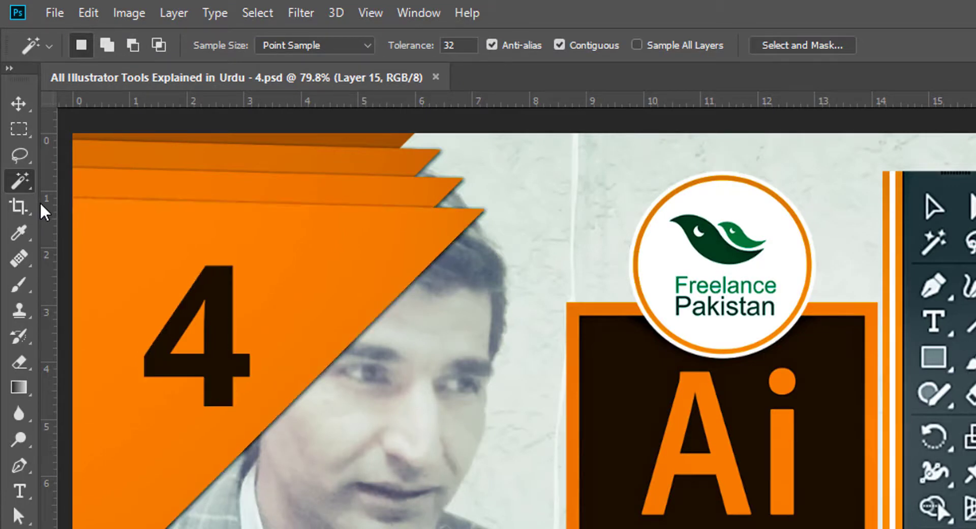
click(23, 155)
click(22, 156)
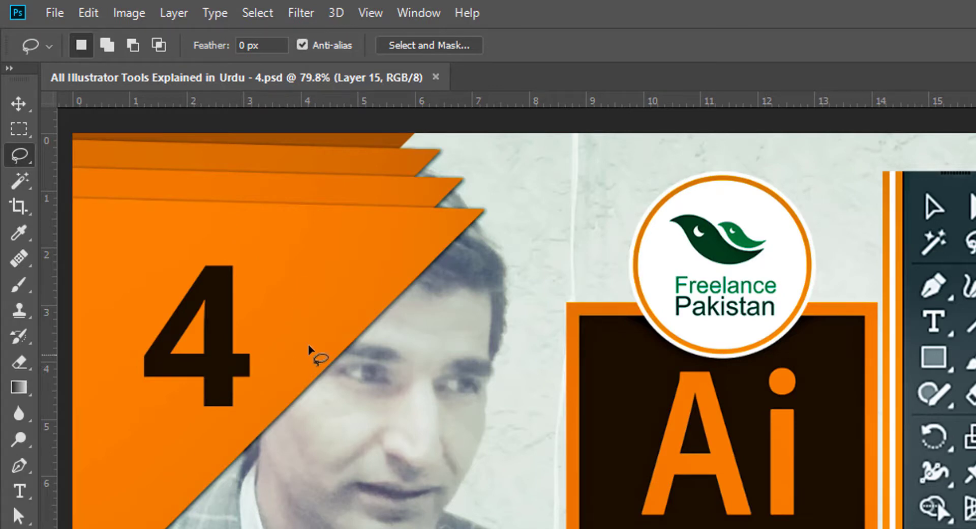
mouse_move(286, 274)
mouse_down()
mouse_move(286, 413)
mouse_move(79, 338)
mouse_move(255, 275)
mouse_move(285, 279)
mouse_up()
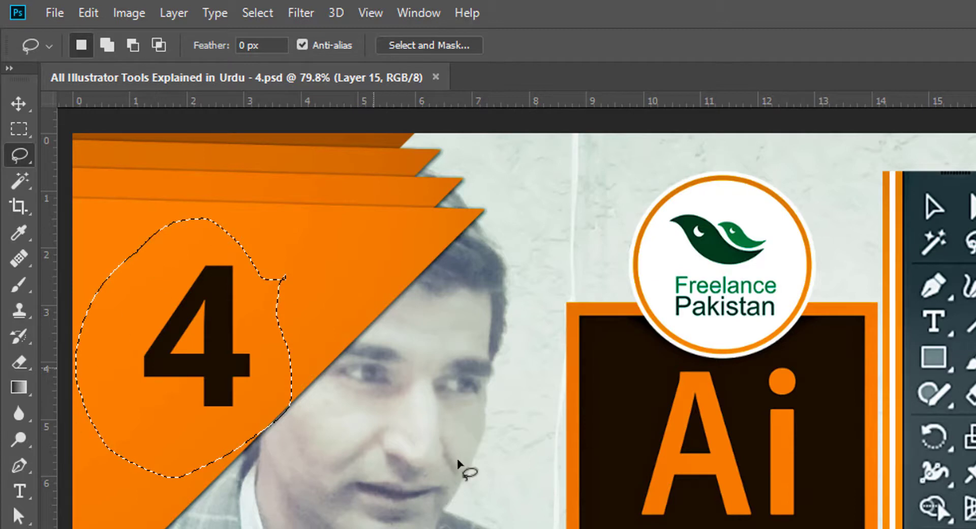
- Build a Lasso selection around the Freelance Pakistan logo, adding an area over the Ai letters and subtracting a portion
mouse_move(613, 292)
mouse_down()
mouse_move(605, 234)
mouse_move(763, 131)
mouse_move(852, 279)
mouse_move(758, 373)
mouse_move(638, 349)
mouse_move(609, 268)
mouse_up()
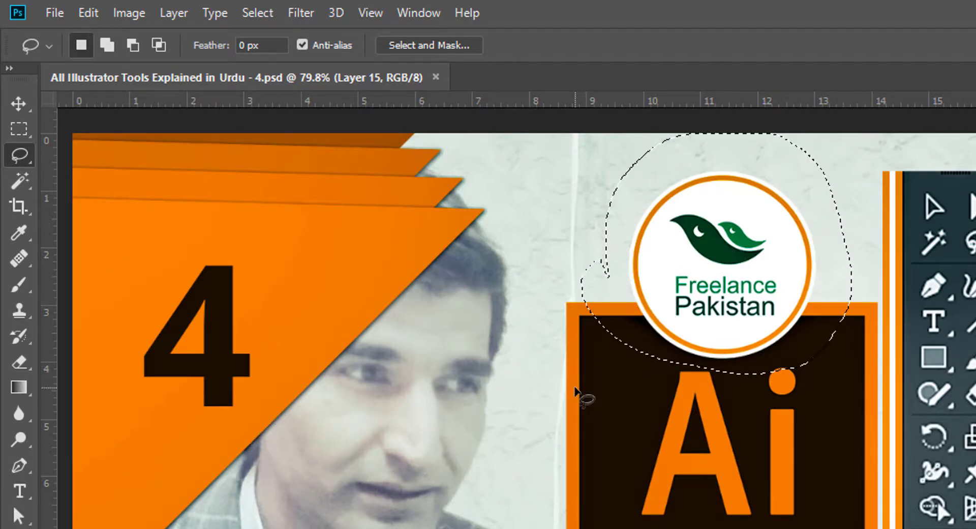
key(shift)
mouse_move(612, 384)
mouse_down()
mouse_move(780, 303)
mouse_move(862, 398)
mouse_move(767, 483)
mouse_move(676, 474)
mouse_move(626, 430)
mouse_move(612, 397)
mouse_up()
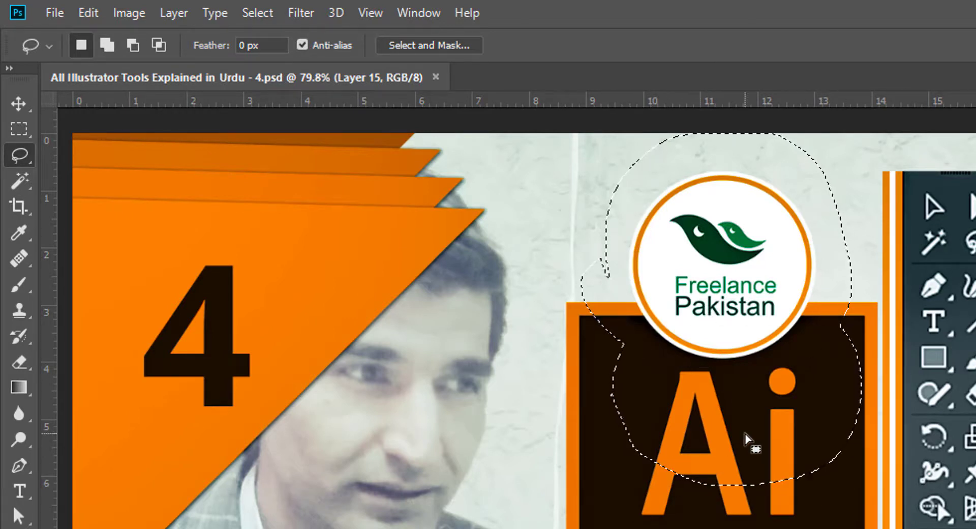
key(alt)
mouse_move(826, 502)
mouse_down()
mouse_move(729, 516)
mouse_move(643, 485)
mouse_move(669, 423)
mouse_move(801, 426)
mouse_move(846, 456)
mouse_move(824, 503)
mouse_up()
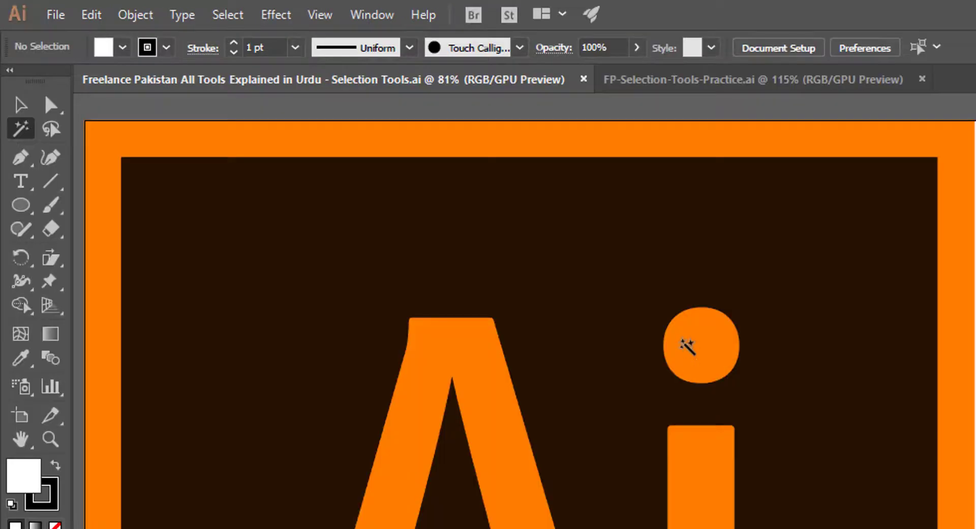
- Switch to Illustrator and try to lasso the dot of the i and letters of the VAYQ SELECTION TOOLS heading
click(49, 131)
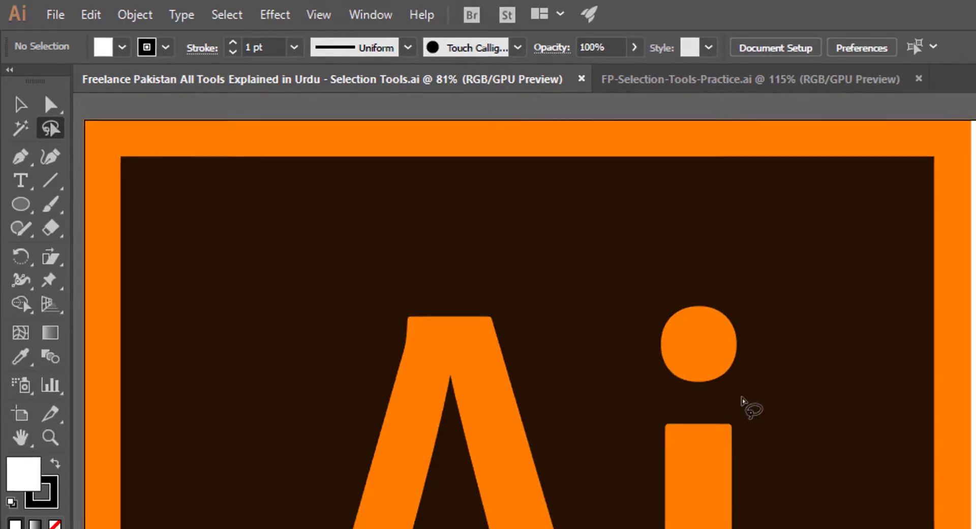
mouse_move(779, 300)
mouse_down()
mouse_move(630, 333)
mouse_move(775, 304)
mouse_up()
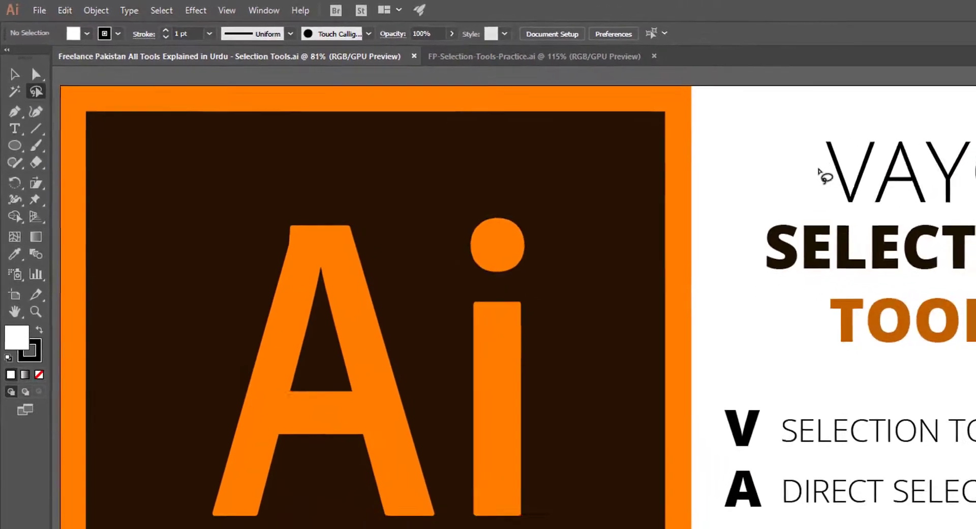
mouse_move(889, 179)
mouse_down()
mouse_move(975, 361)
mouse_move(897, 203)
mouse_up()
drag(890, 248, 946, 344)
mouse_move(740, 269)
mouse_down()
mouse_move(660, 246)
mouse_move(711, 252)
mouse_up()
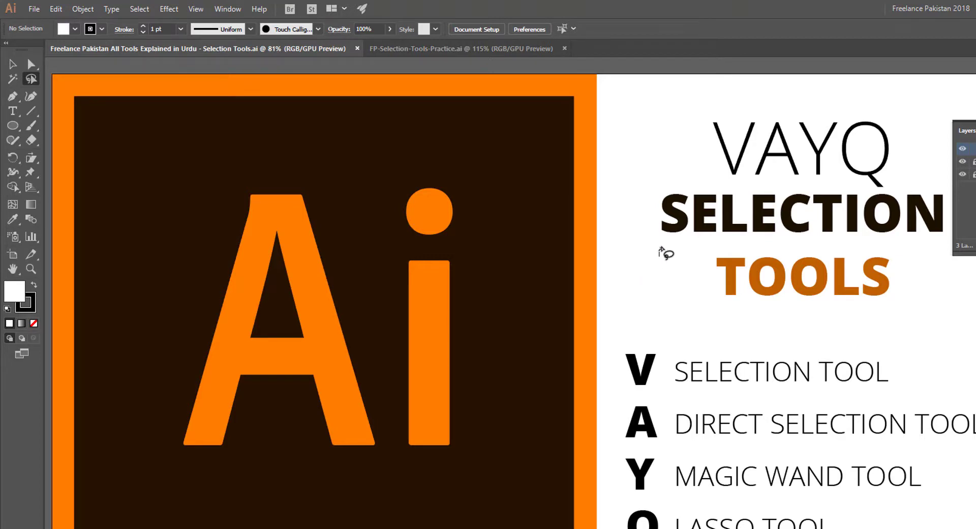
mouse_move(659, 253)
mouse_down()
mouse_move(686, 235)
mouse_move(689, 182)
mouse_move(719, 187)
mouse_move(721, 240)
mouse_move(663, 260)
mouse_up()
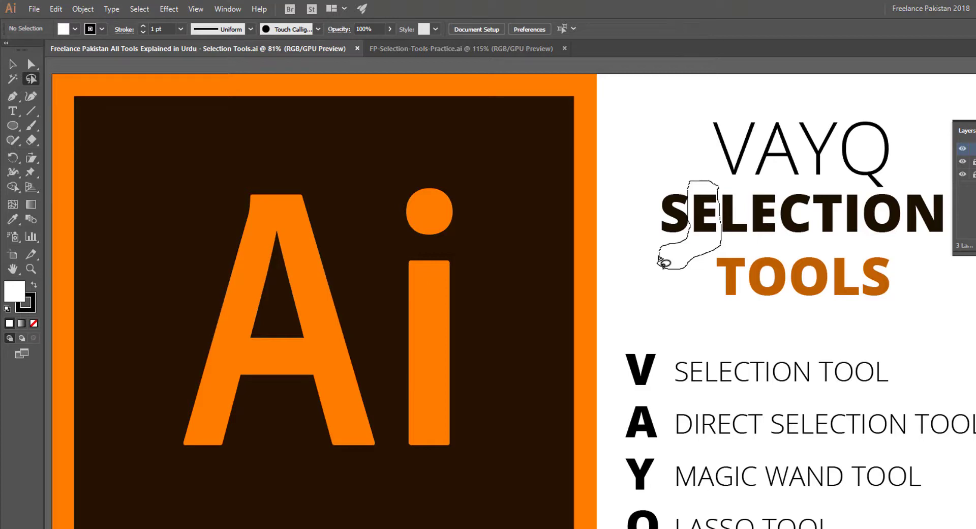
drag(659, 260, 662, 262)
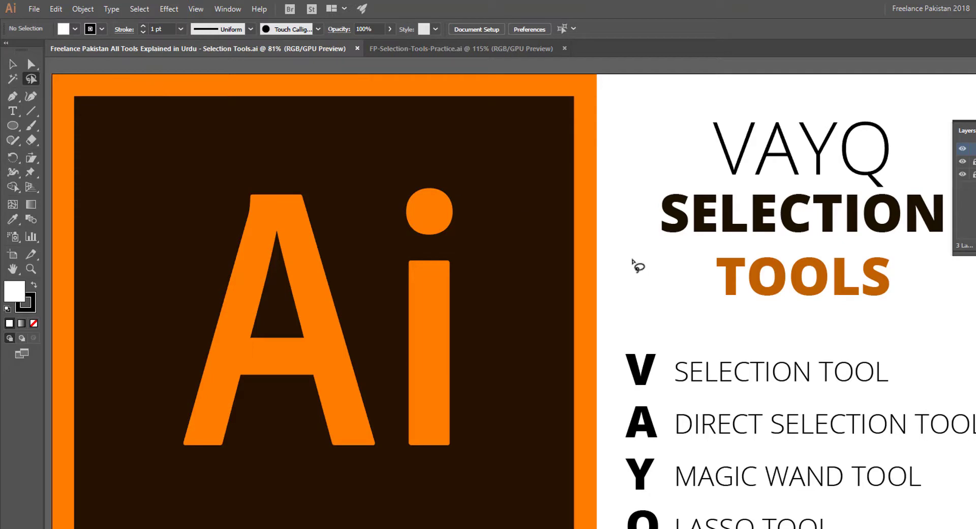
- Activate the Direct Selection tool and switch to the FP-Selection-Tools-Practice.ai document
click(27, 62)
click(25, 60)
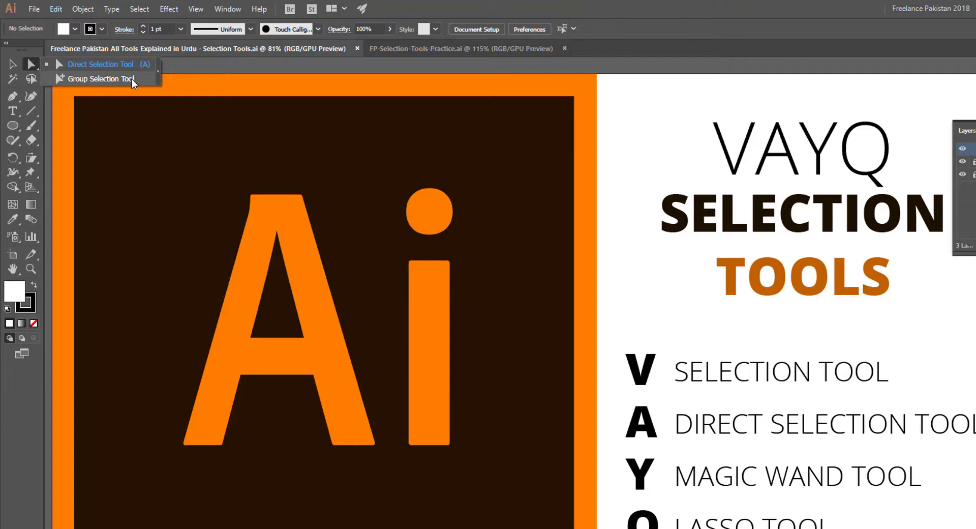
click(317, 136)
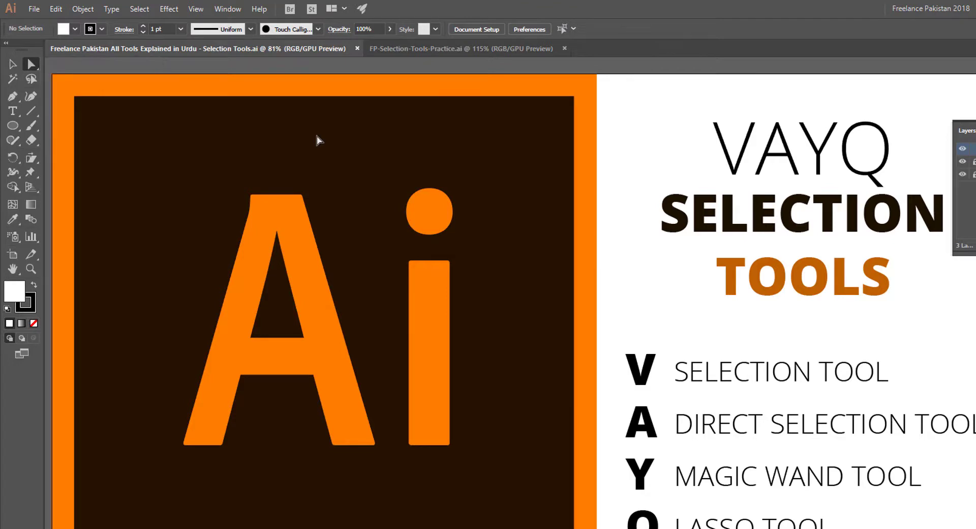
click(400, 51)
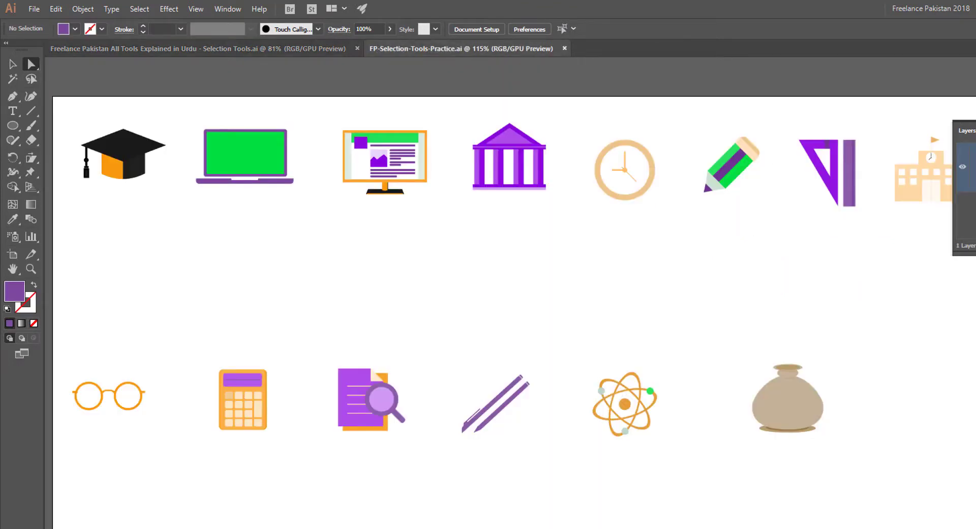
- Hide the Layers panel and use the Selection tool to pick individual pieces of the graduation cap one at a time
key(F7)
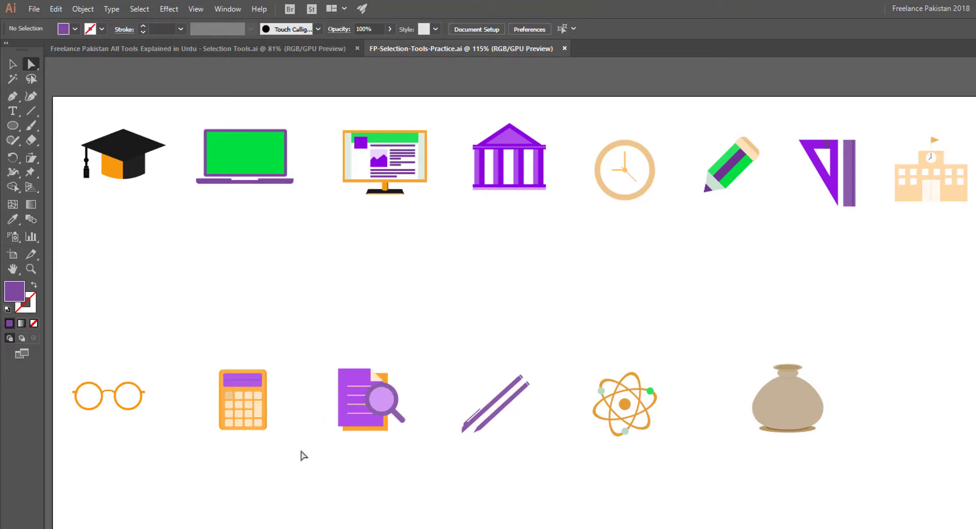
click(12, 65)
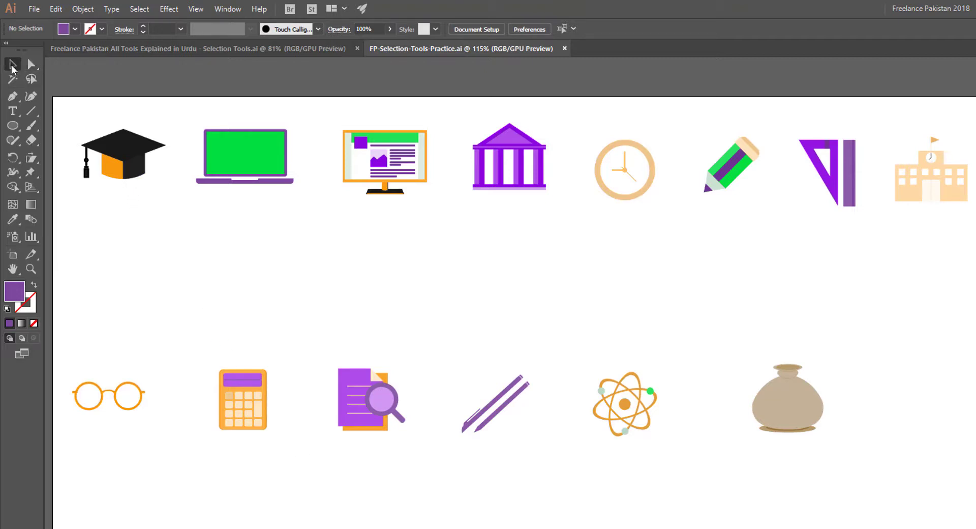
click(126, 152)
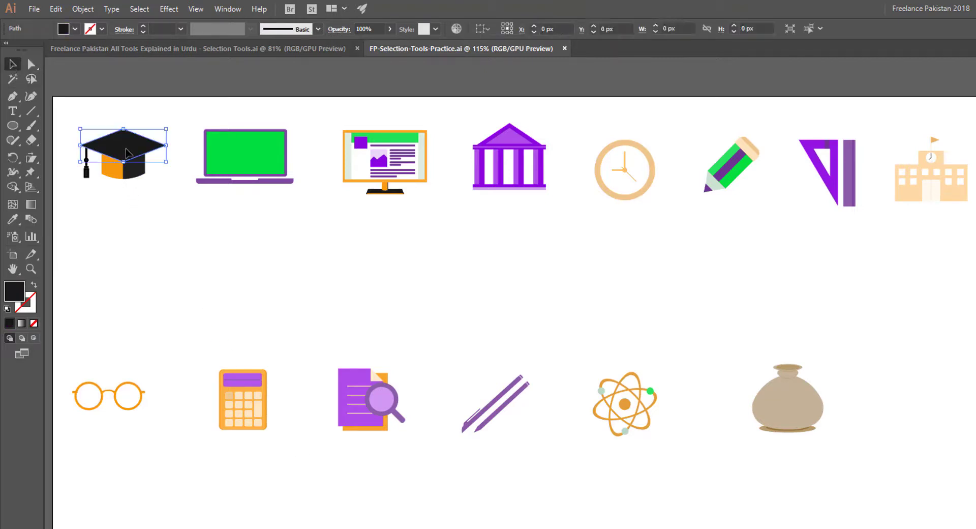
click(130, 213)
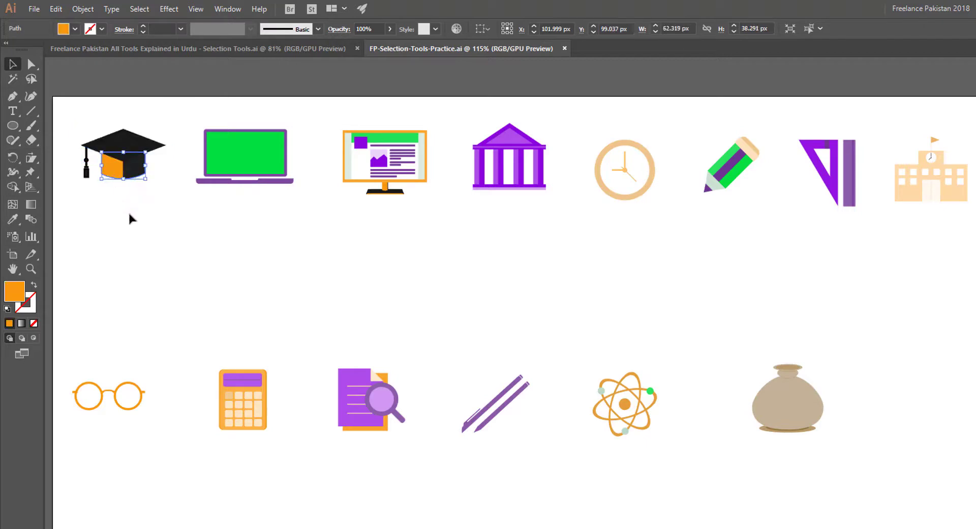
- Select all parts of the graduation cap together, group them and clear the selection
drag(165, 201, 72, 118)
click(73, 118)
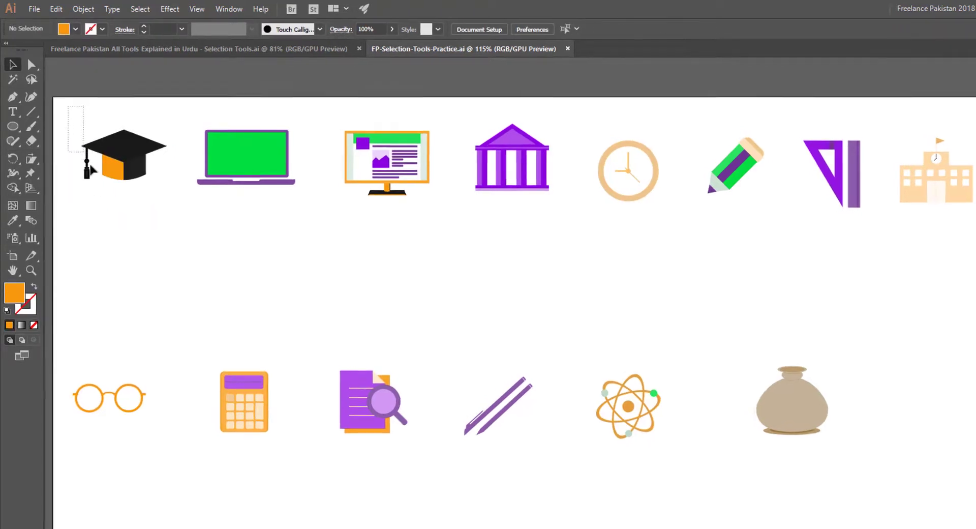
drag(173, 227, 174, 228)
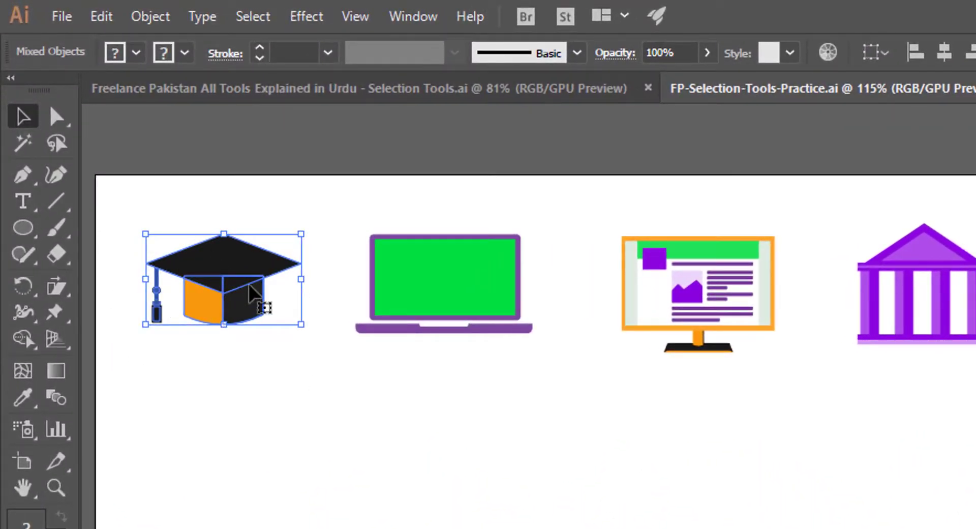
right_click(225, 258)
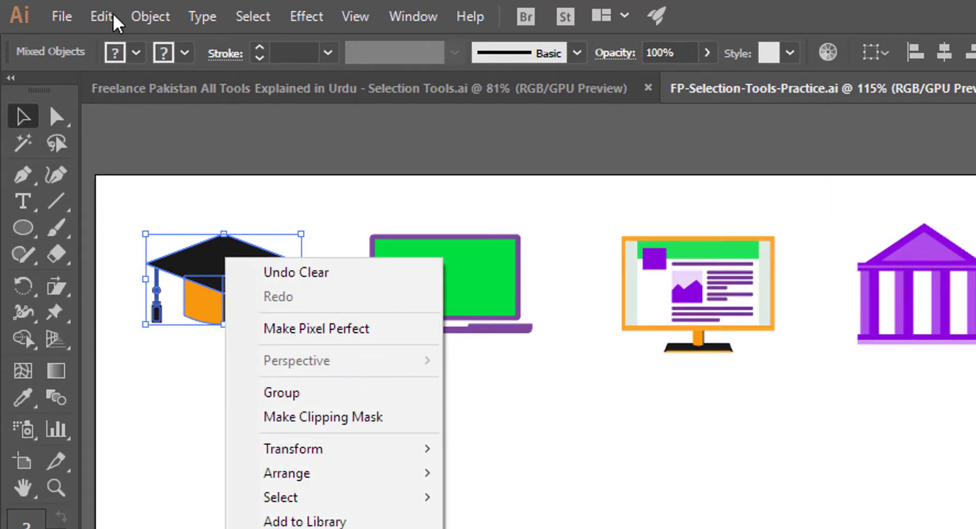
click(144, 19)
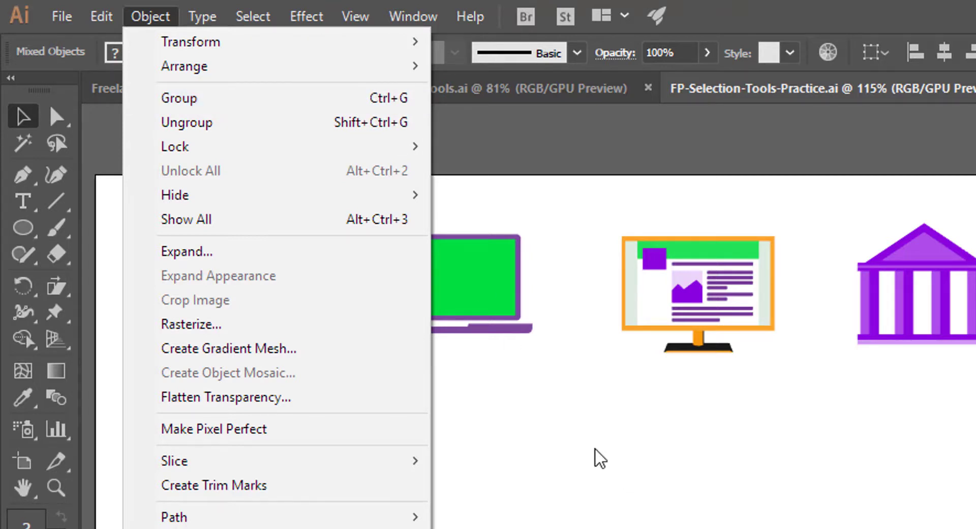
click(569, 459)
drag(129, 210, 327, 396)
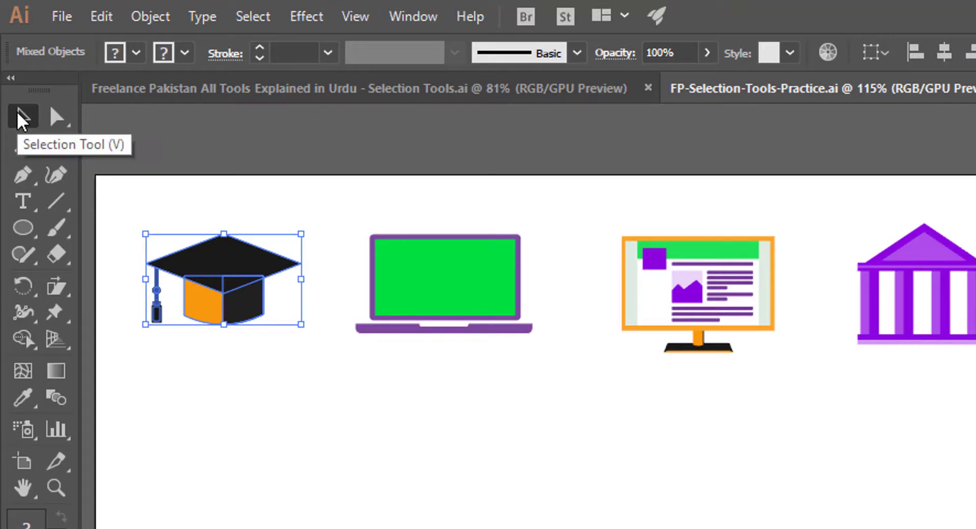
key(ctrl+g)
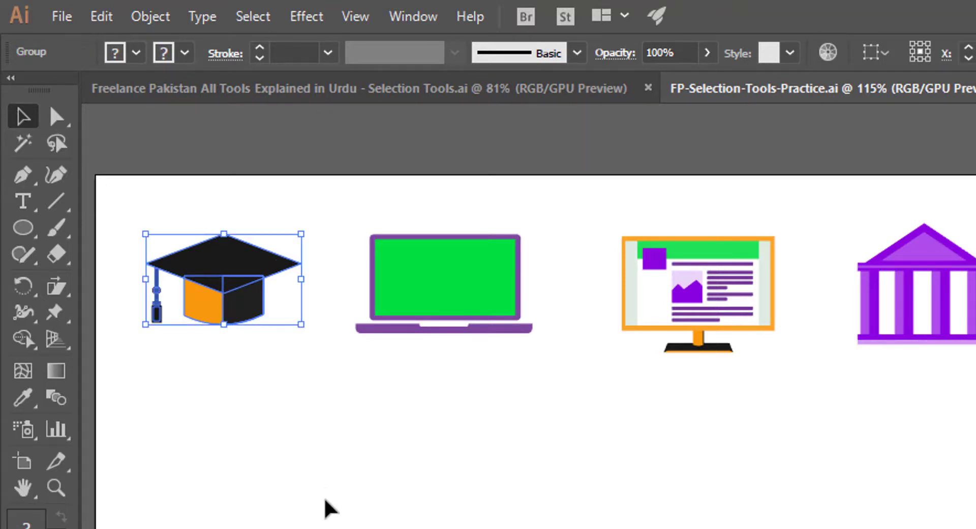
click(328, 480)
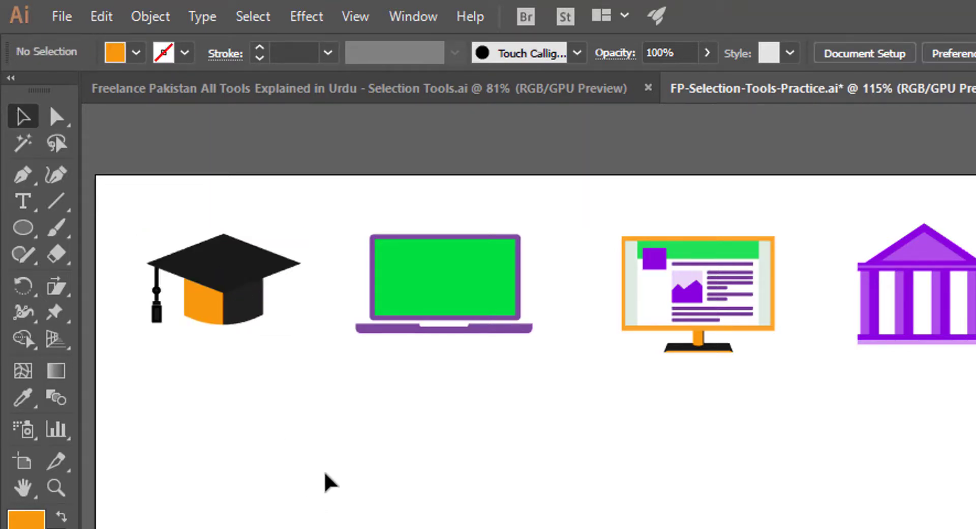
- Select the grouped graduation cap, ungroup it into separate pieces and clear the selection
drag(288, 348, 126, 211)
right_click(222, 258)
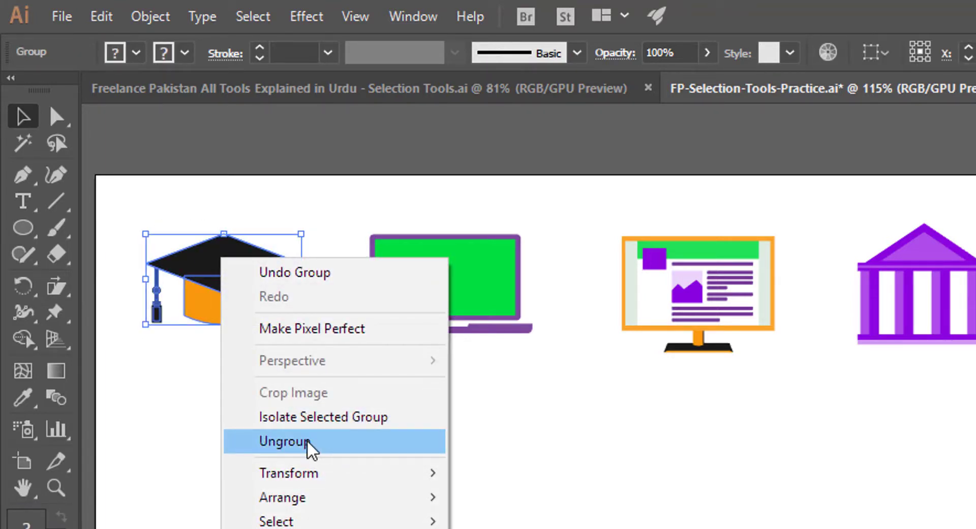
click(168, 12)
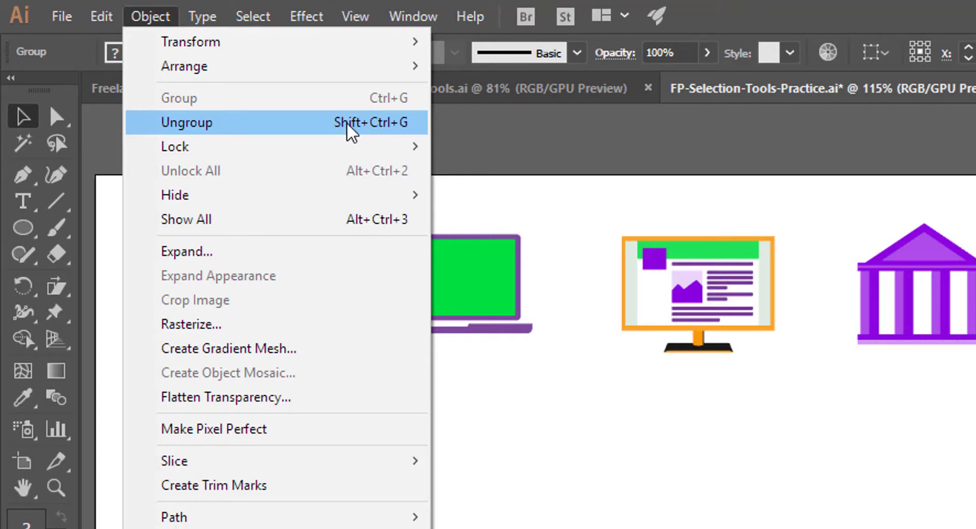
click(489, 409)
drag(159, 202, 276, 392)
key(ctrl+shift+b)
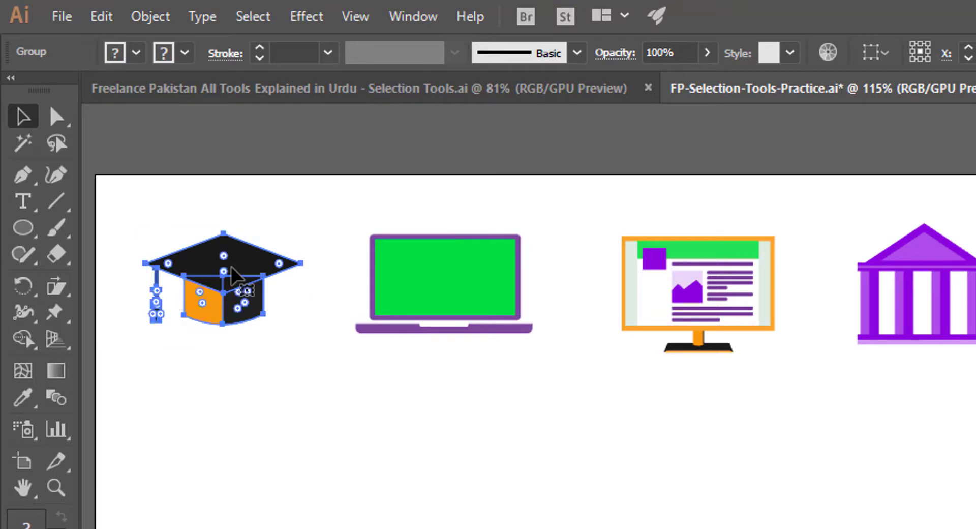
key(ctrl+shift+g)
key(ctrl+shift+b)
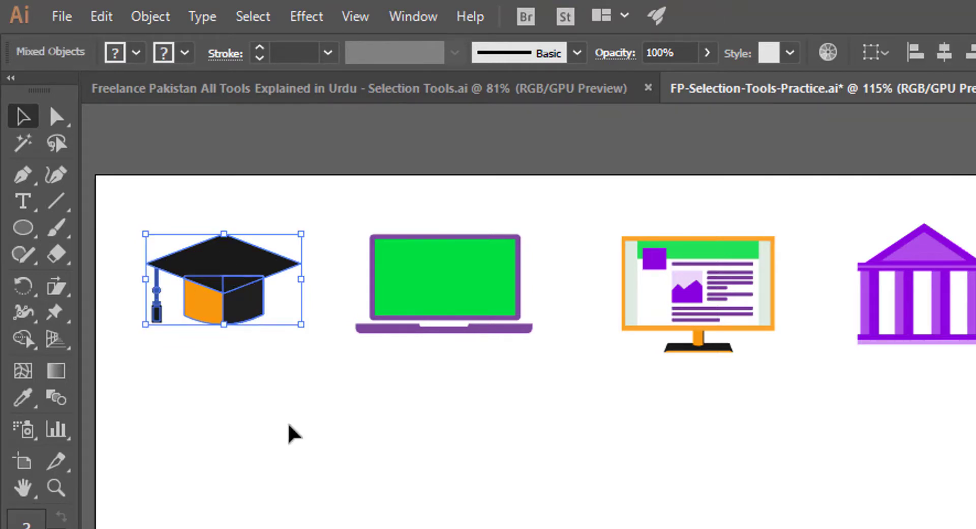
click(294, 432)
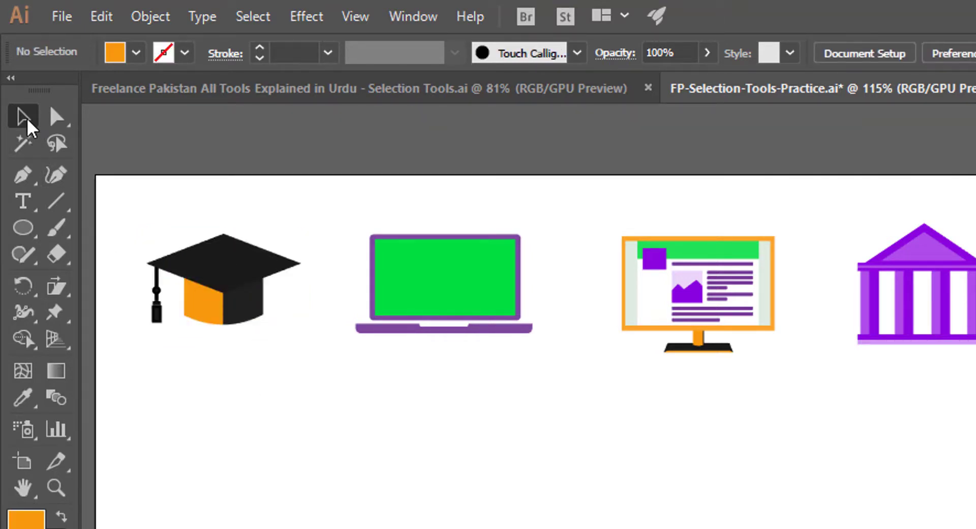
- Pull the graduation cap apart by moving its dark side piece, orange base, black diamond top and tassel away from each other
drag(229, 291, 259, 394)
drag(225, 312, 196, 462)
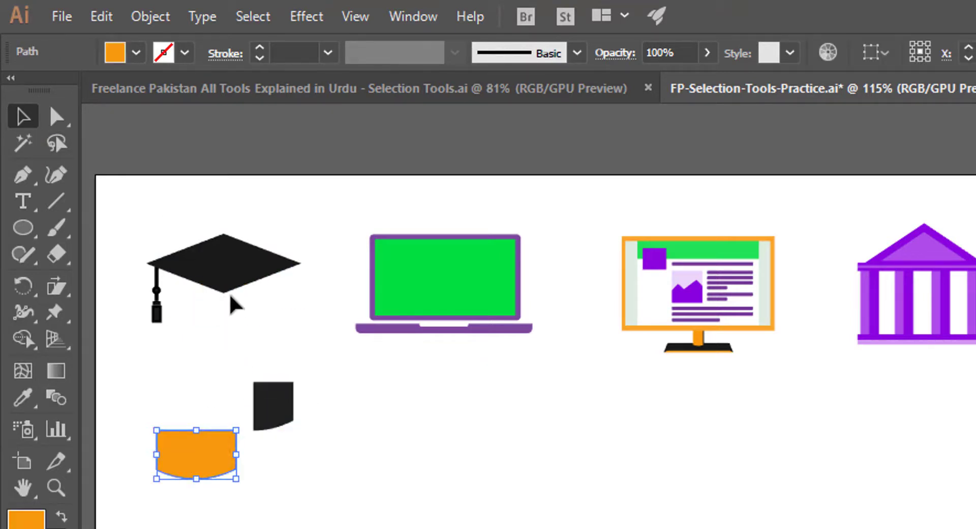
drag(243, 274, 288, 296)
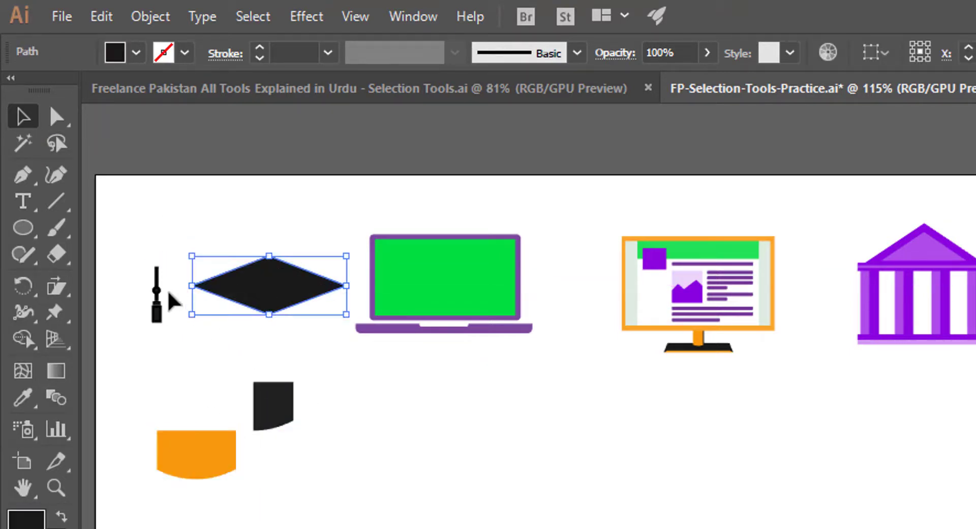
drag(156, 314, 207, 384)
click(157, 333)
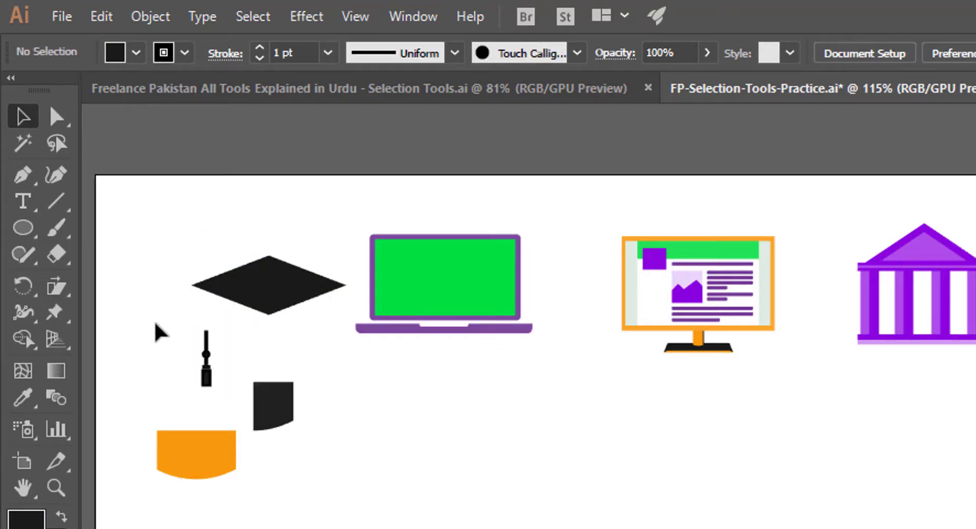
- Move the black diamond top further left, away from the laptop icon, and deselect it
key(ctrl+space)
drag(145, 279, 594, 528)
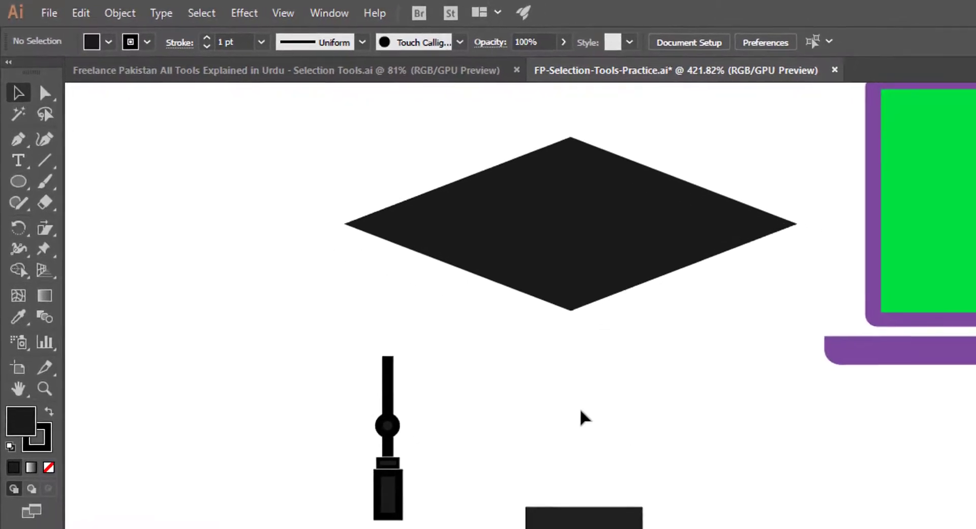
drag(500, 242, 364, 219)
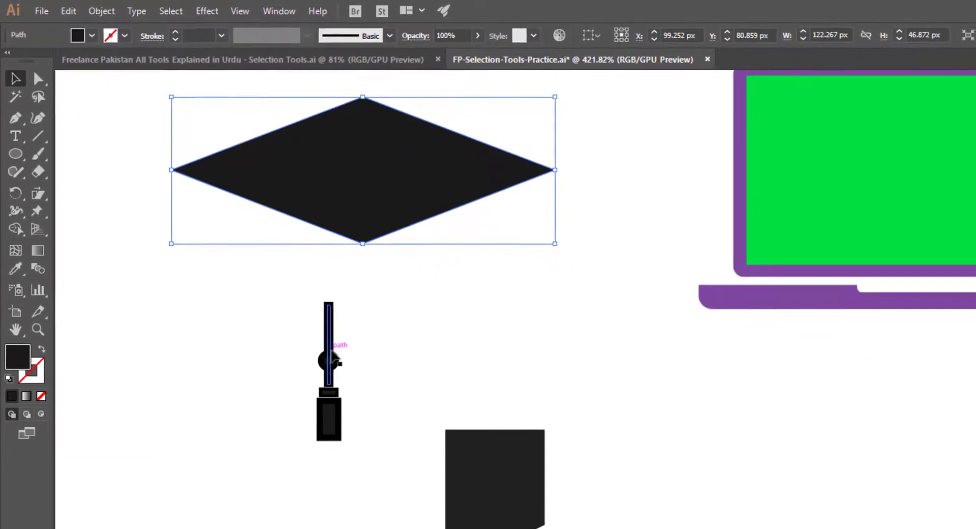
drag(374, 405, 351, 374)
- Move the tassel group to the left, ungroup it and clear the selection
drag(306, 330, 222, 314)
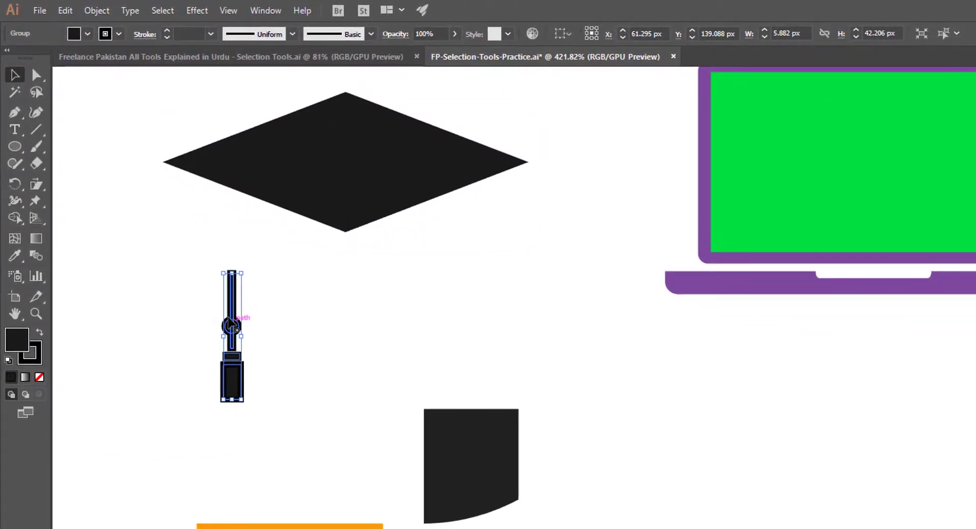
right_click(228, 320)
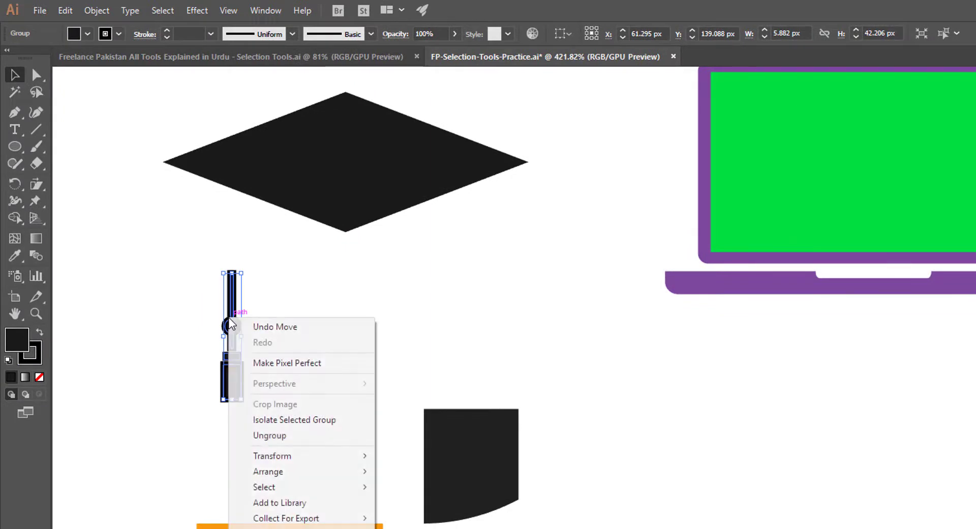
click(269, 435)
click(331, 319)
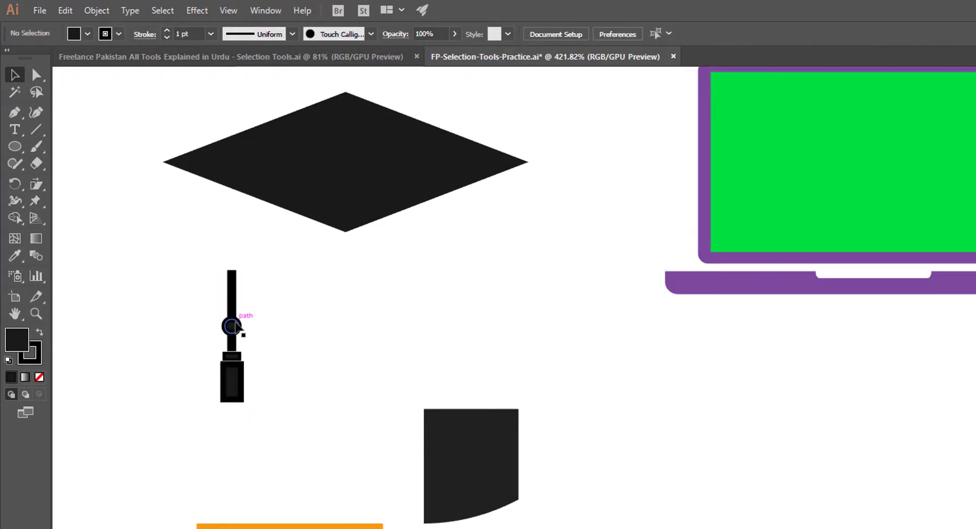
- Spread out the tassel's circle, vertical bar, large rectangle and small rectangle as separate pieces
drag(233, 326, 337, 320)
click(238, 311)
drag(237, 311, 330, 307)
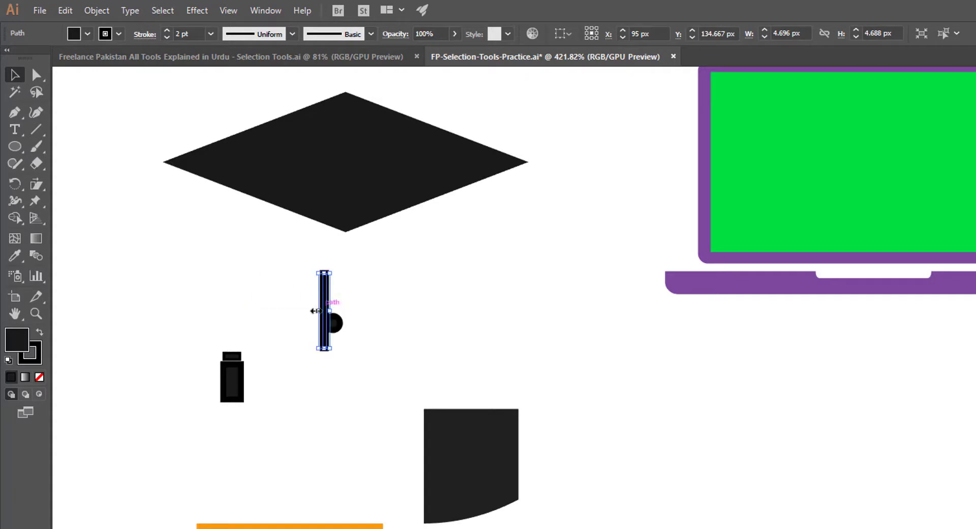
drag(239, 386, 284, 401)
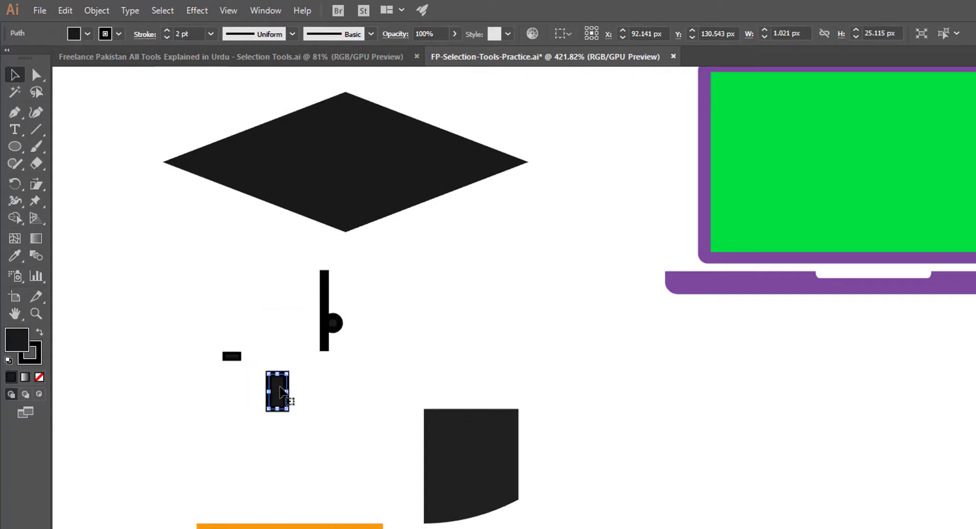
drag(233, 356, 245, 298)
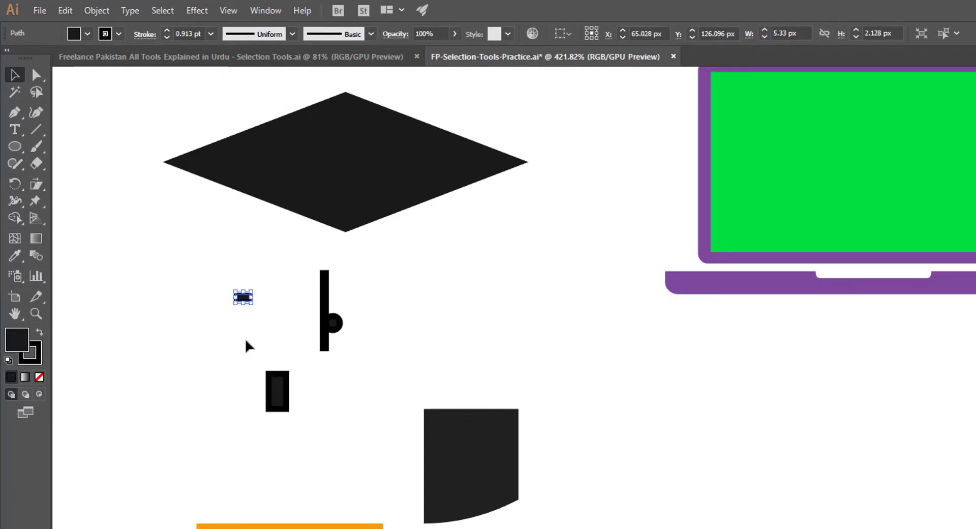
click(246, 342)
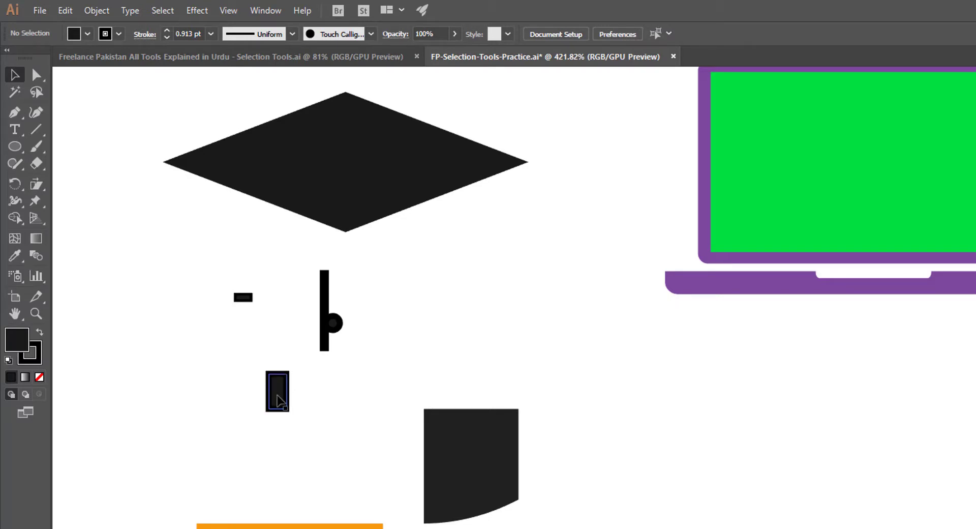
- Check whether the tassel's large rectangle can still be ungrouped, and deselect it
click(279, 400)
right_click(278, 401)
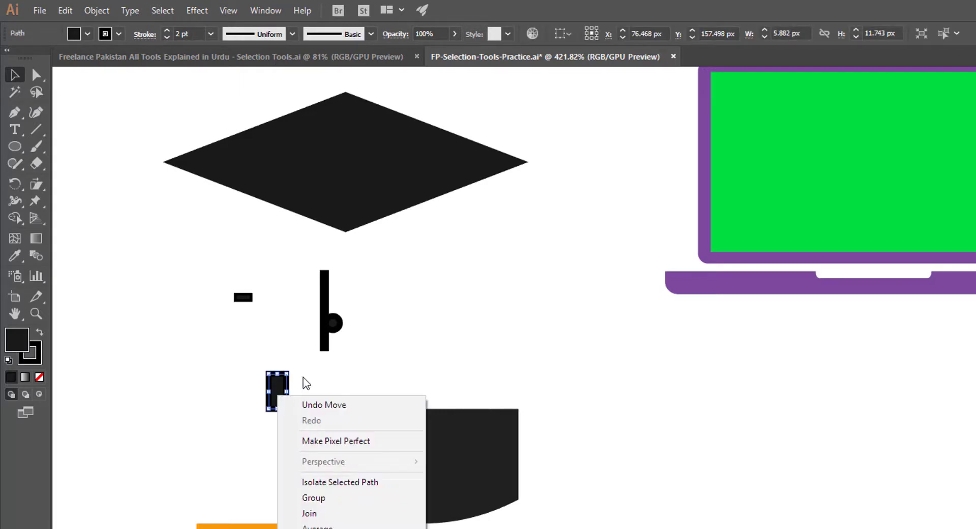
click(332, 374)
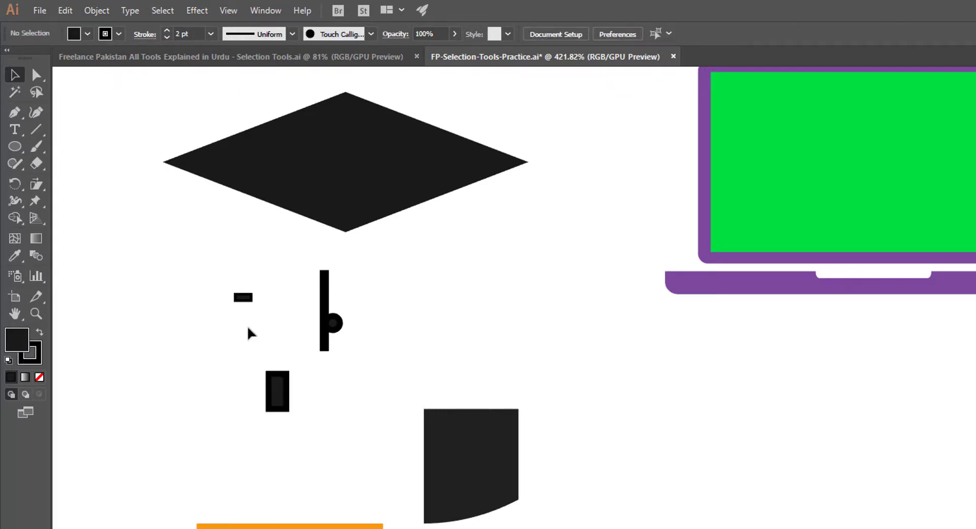
- Reposition the black diamond at about X 102.5 px, Y 82.5 px and show its appearance attributes with the stroke entry expanded
drag(357, 216, 252, 208)
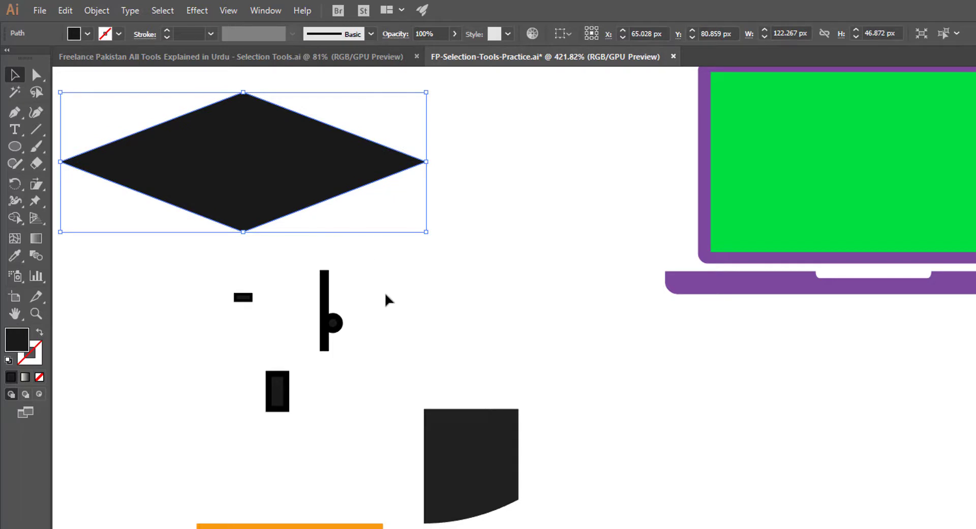
drag(303, 185, 414, 189)
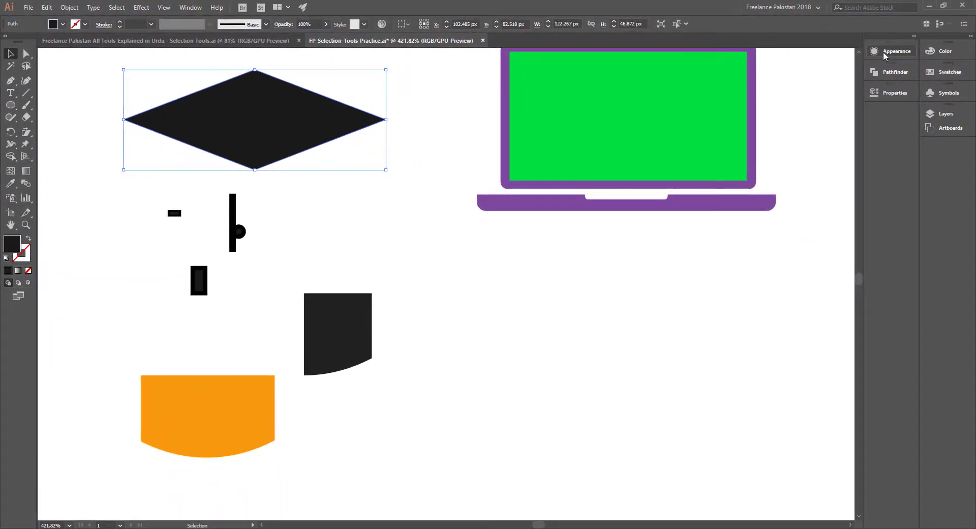
click(882, 51)
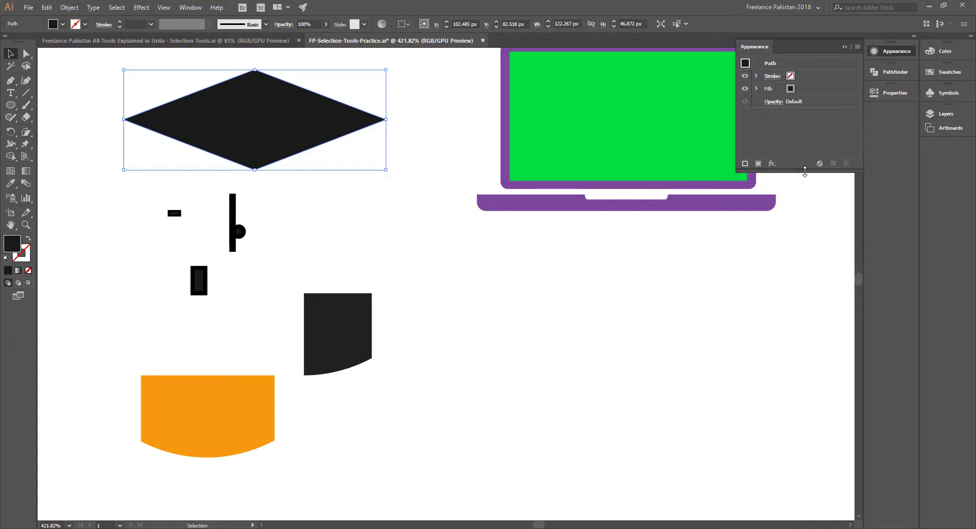
mouse_move(806, 168)
mouse_down()
mouse_move(799, 294)
mouse_move(797, 153)
mouse_move(798, 165)
mouse_up()
drag(810, 427, 804, 493)
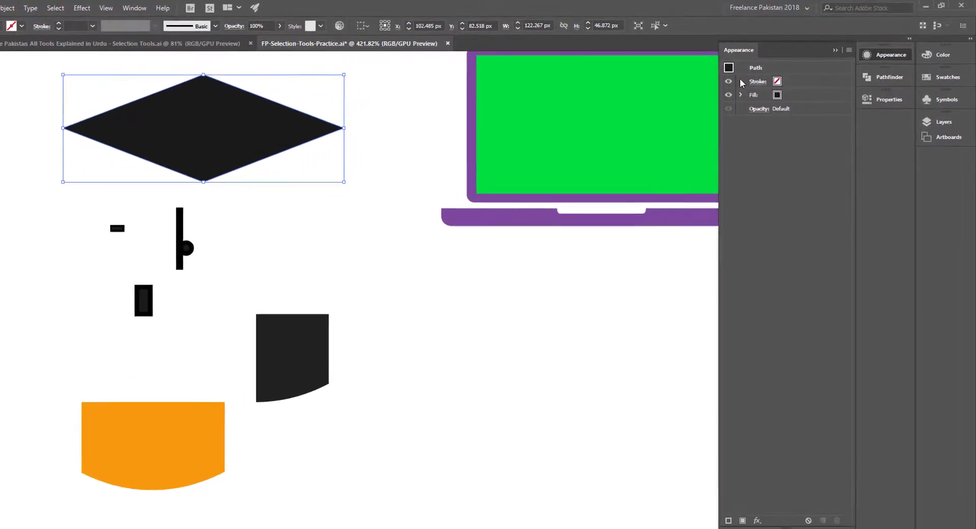
click(746, 79)
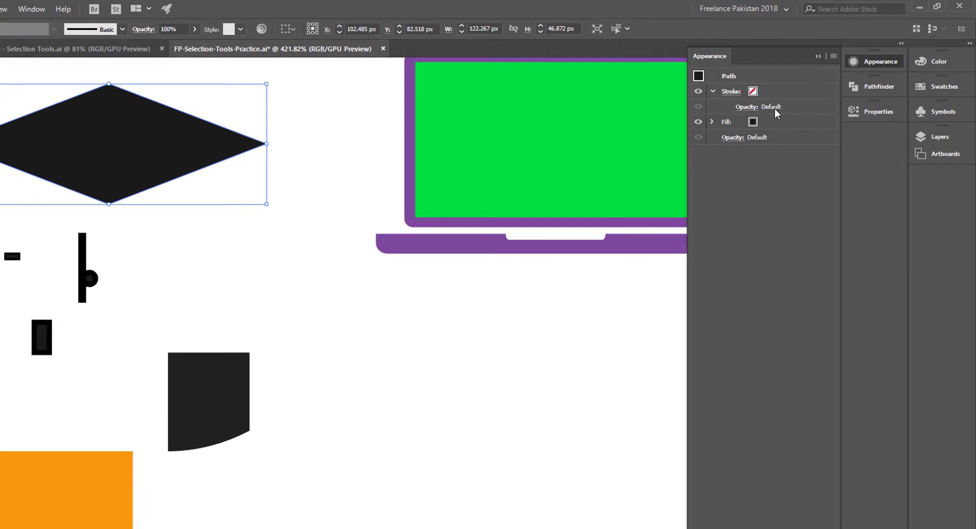
- Examine the opacity options of the black diamond's stroke and expand its fill entry
click(751, 109)
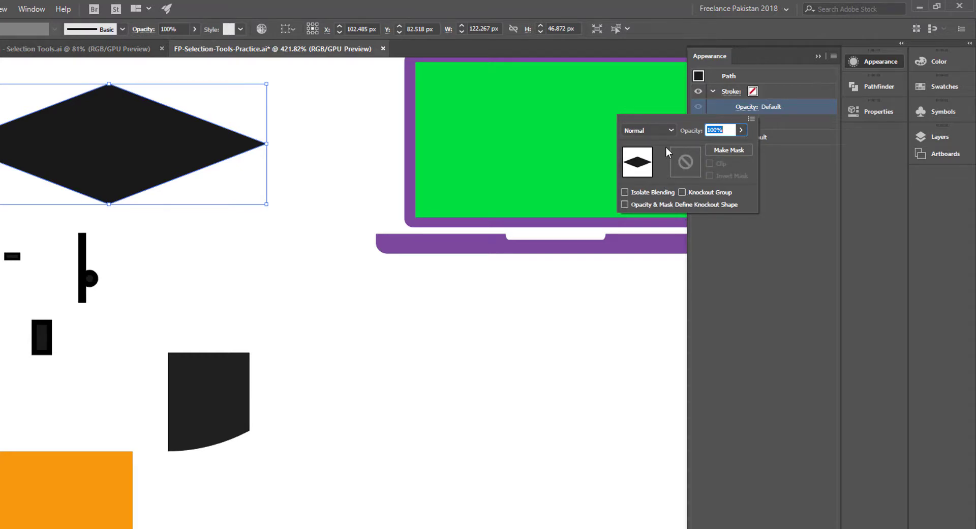
click(719, 110)
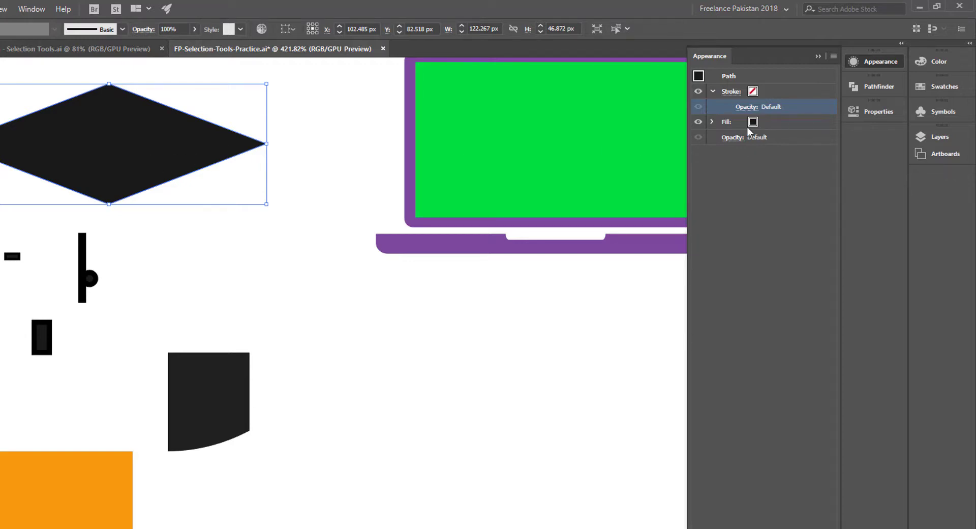
click(712, 122)
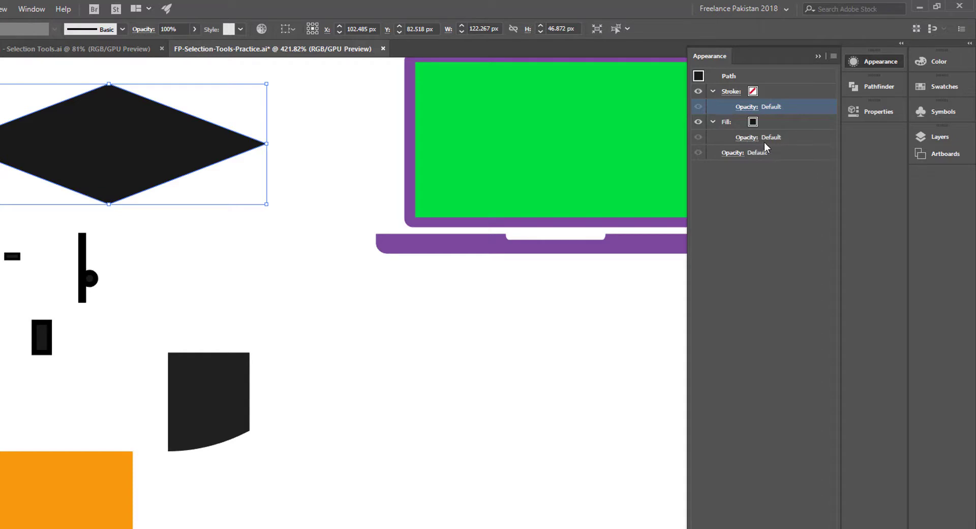
- Select the tassel's large rectangle and move it below the laptop at about X 296.7 px, Y 151.6 px
click(66, 333)
click(43, 338)
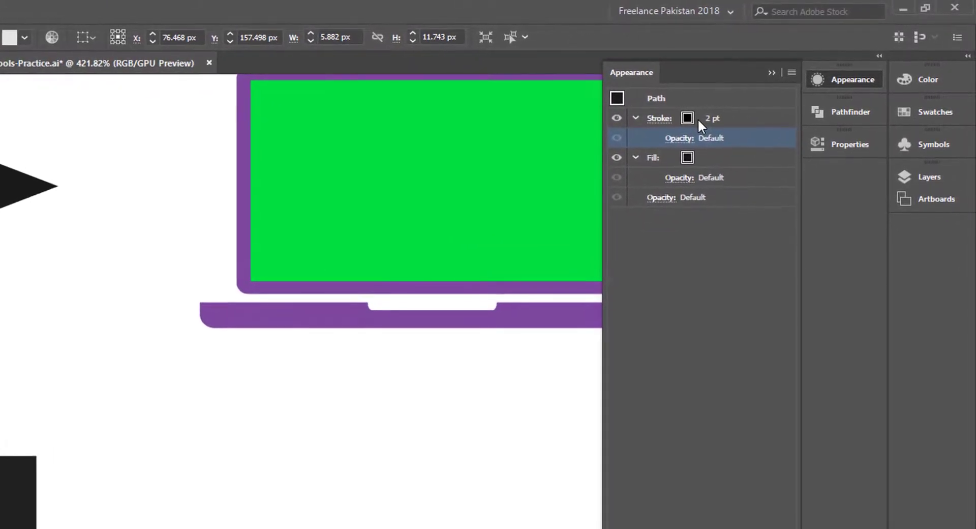
drag(178, 438, 501, 425)
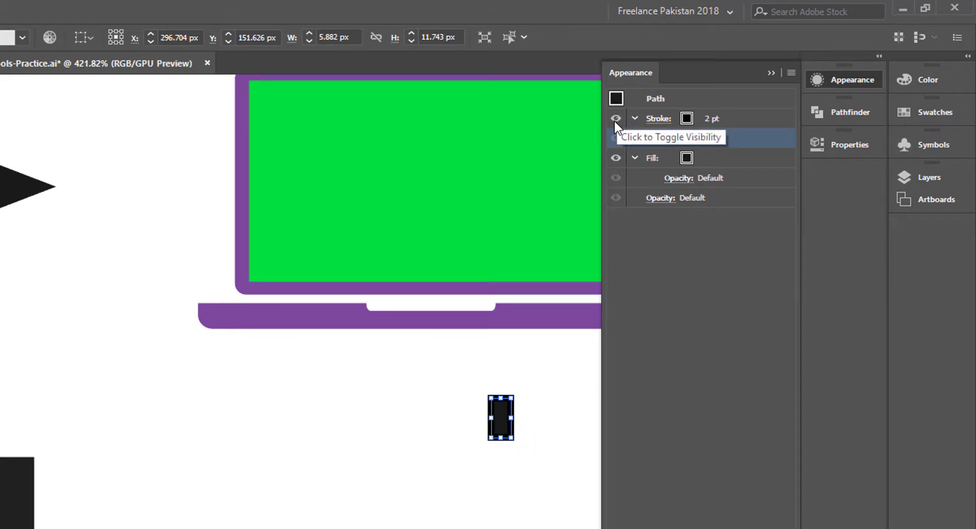
- Switch the visibility of the large rectangle's stroke and fill off and back on
click(616, 118)
click(512, 432)
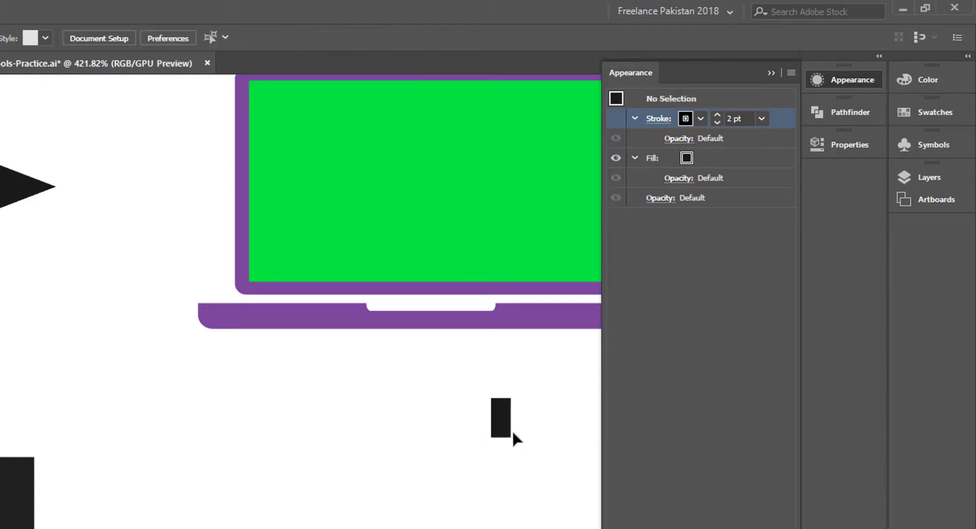
click(499, 425)
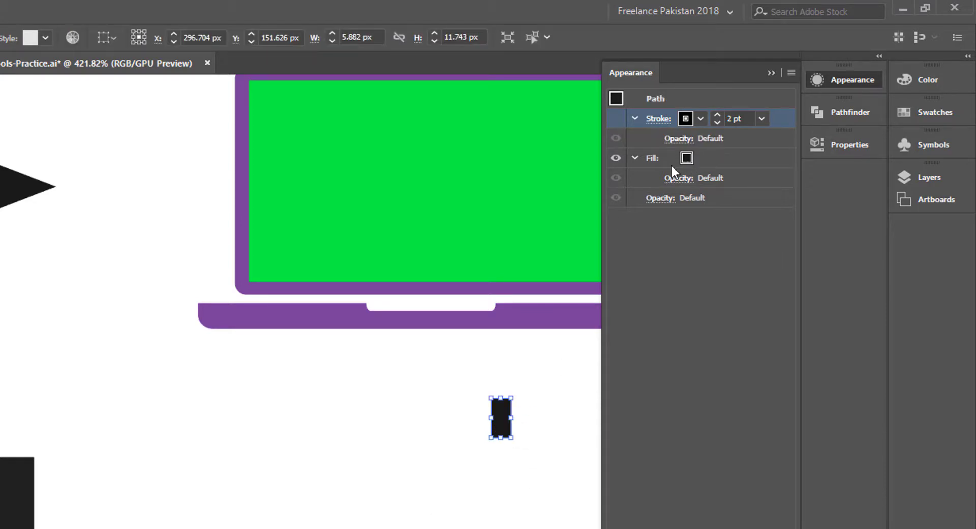
click(615, 158)
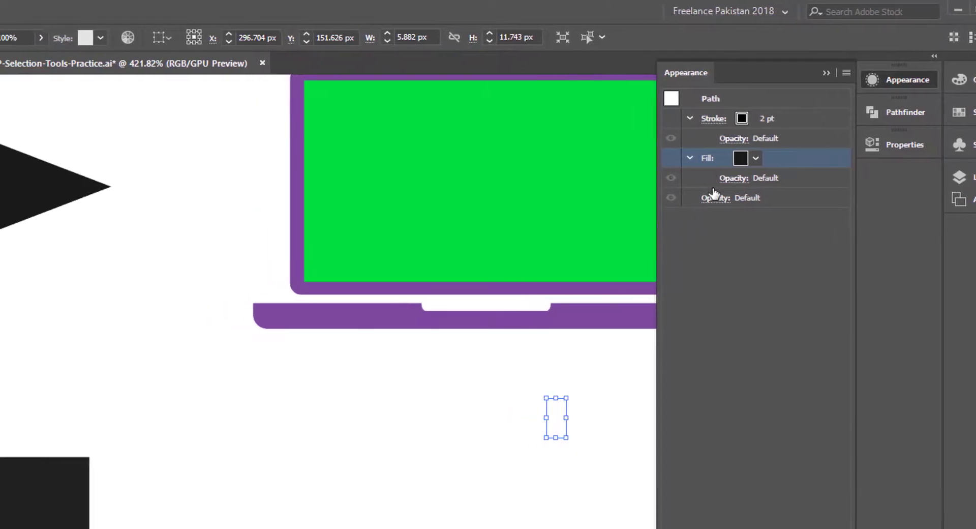
click(710, 158)
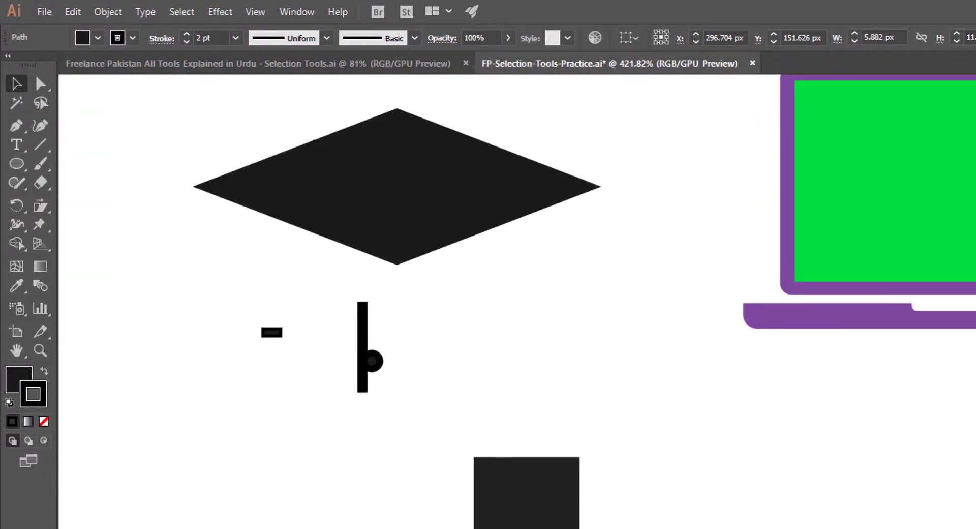
- Move the large rectangle to about X 155.4 px, Y 137 px and the diamond to about X 83 px, Y 83.9 px
drag(975, 411, 572, 362)
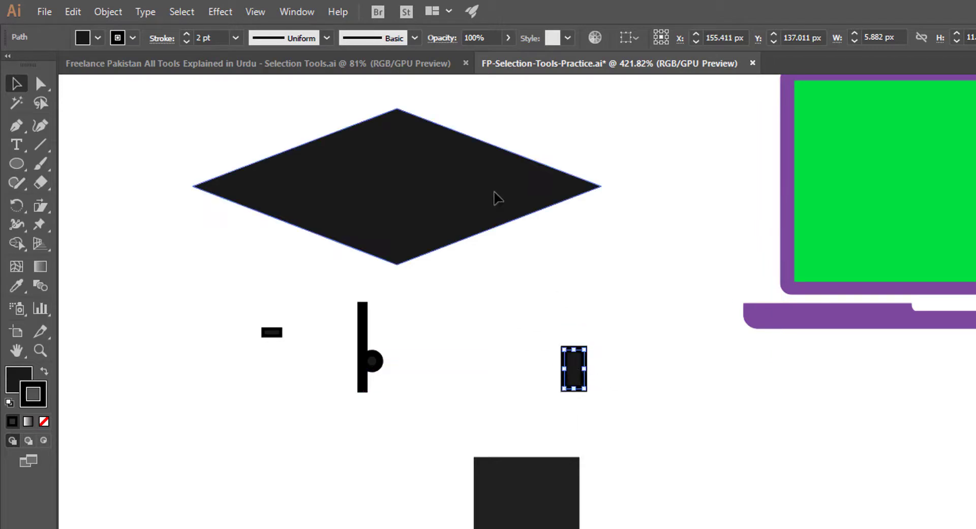
drag(494, 191, 429, 199)
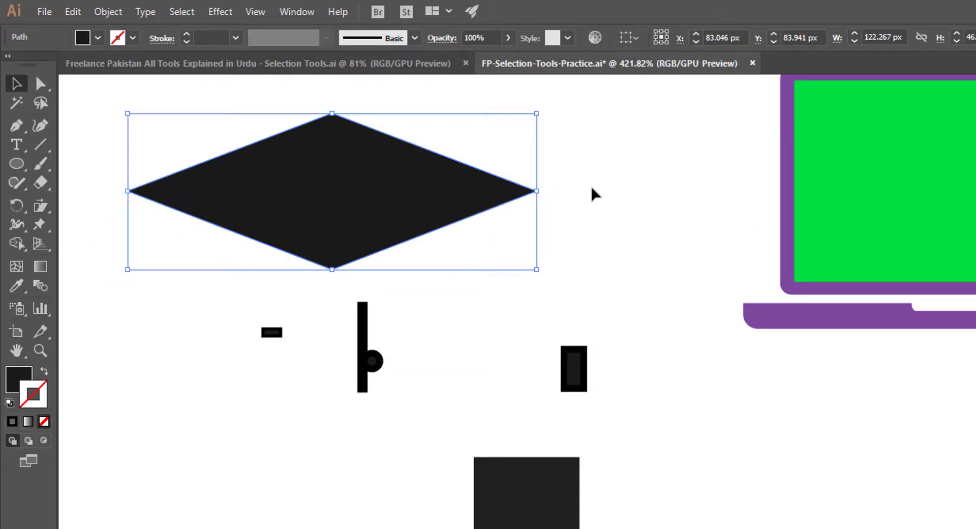
- Resize the black diamond to about 50.4 px wide and 75 px high, rotate it slightly clockwise and deselect it
drag(536, 191, 296, 193)
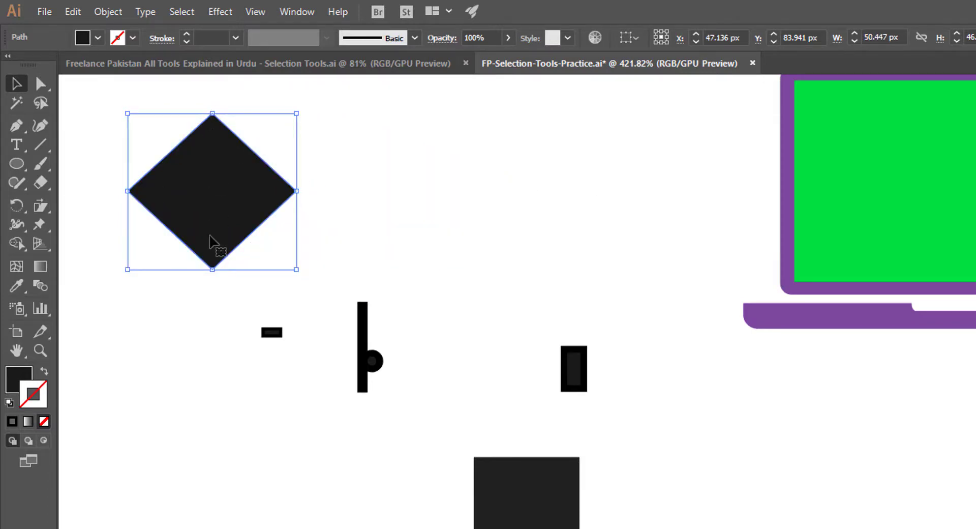
drag(212, 270, 212, 364)
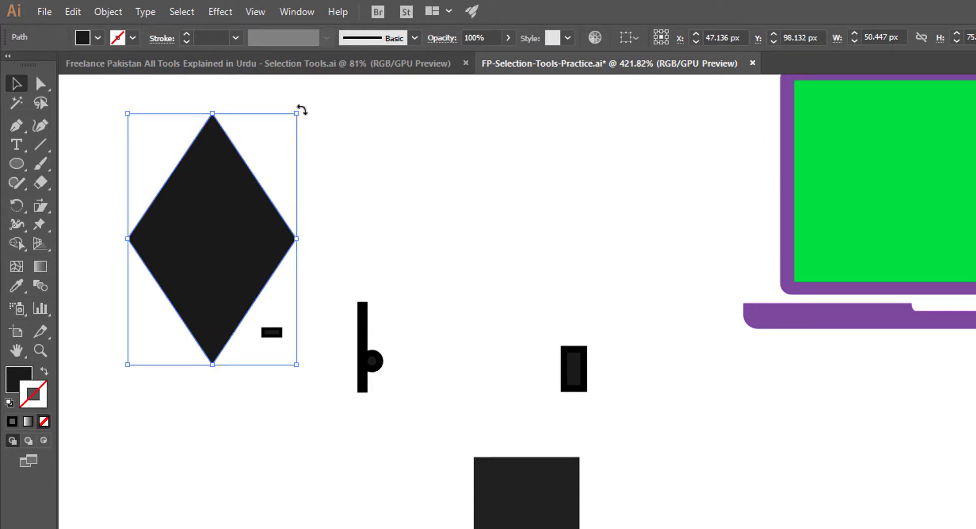
drag(304, 112, 283, 187)
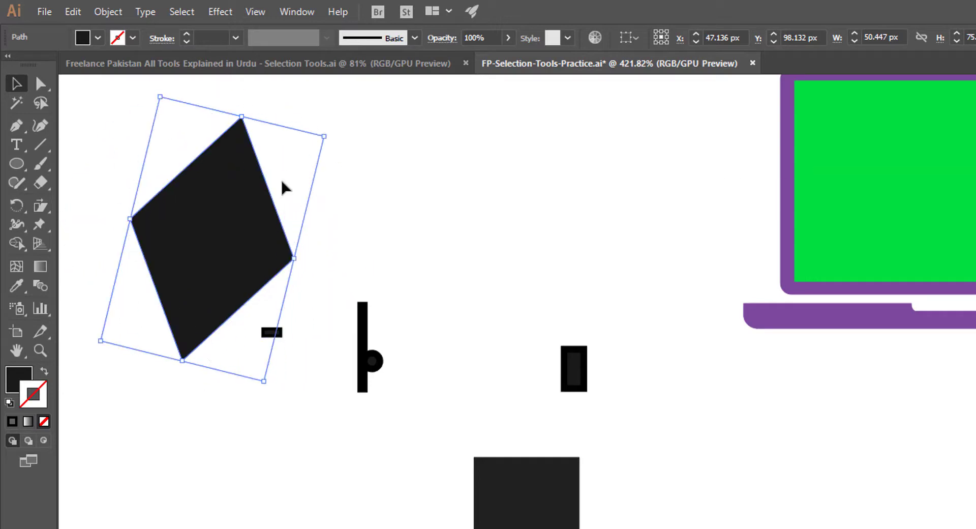
click(511, 218)
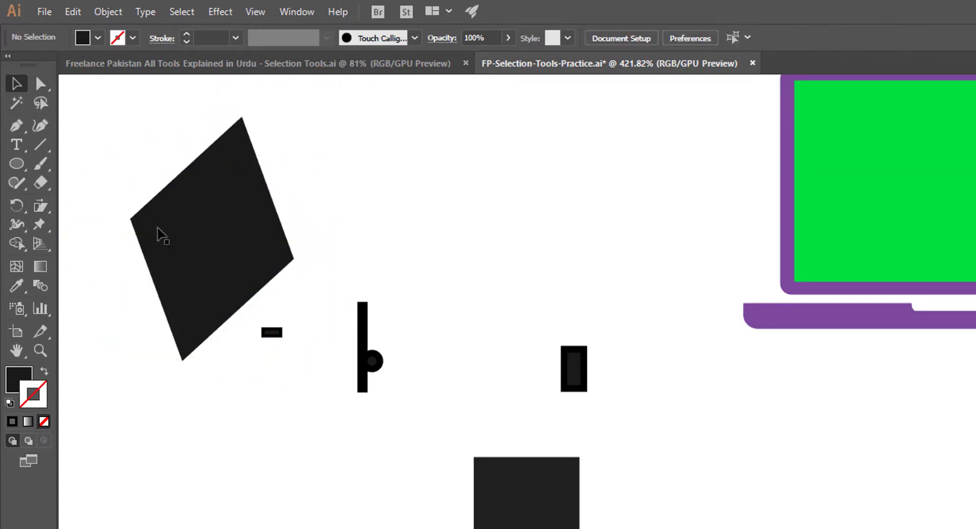
- Move the orange piece to about X 62.4 px, Y 169.3 px and undo the edits back to the assembled graduation cap
drag(333, 526, 303, 412)
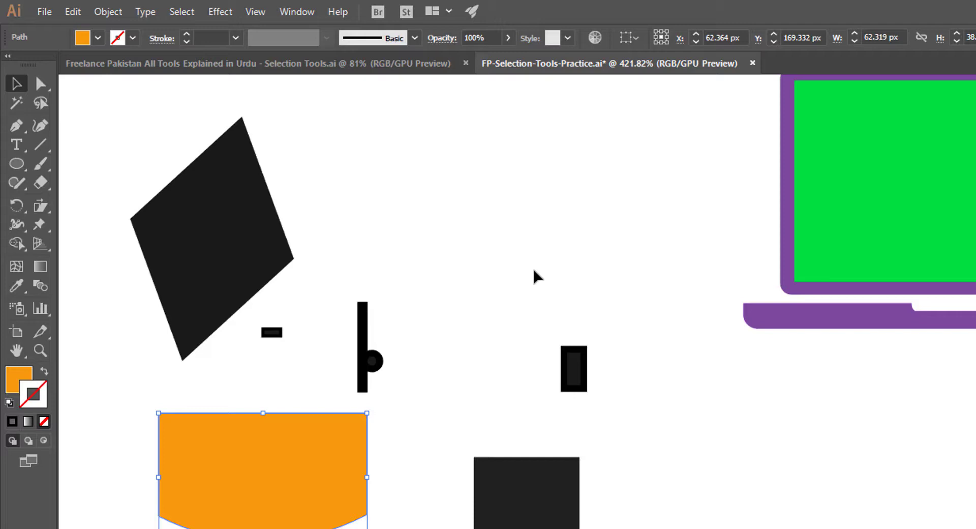
key(ctrl)
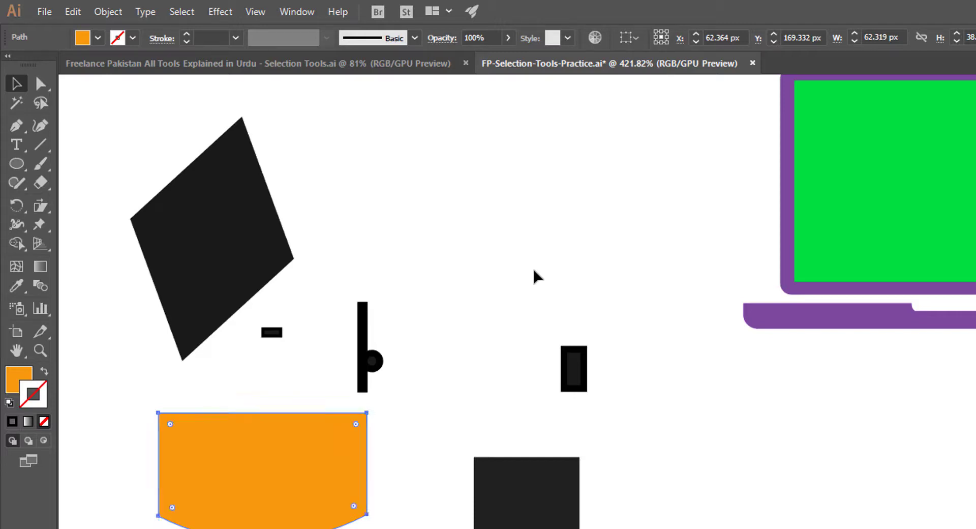
key(ctrl+z)
key(ctrl+z)
key(ctrl+z)
key(ctrl+z)
key(ctrl+z)
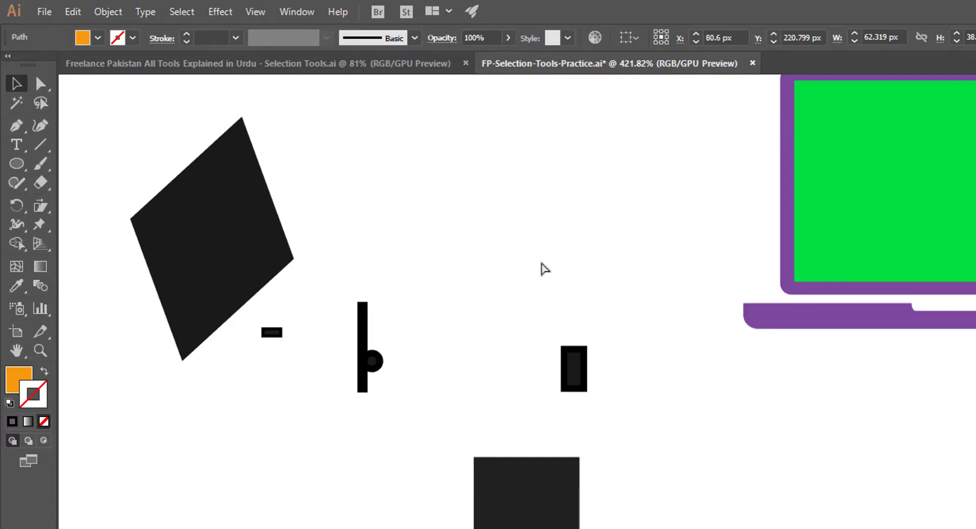
key(ctrl+z)
key(ctrl+z)
key(ctrl+z)
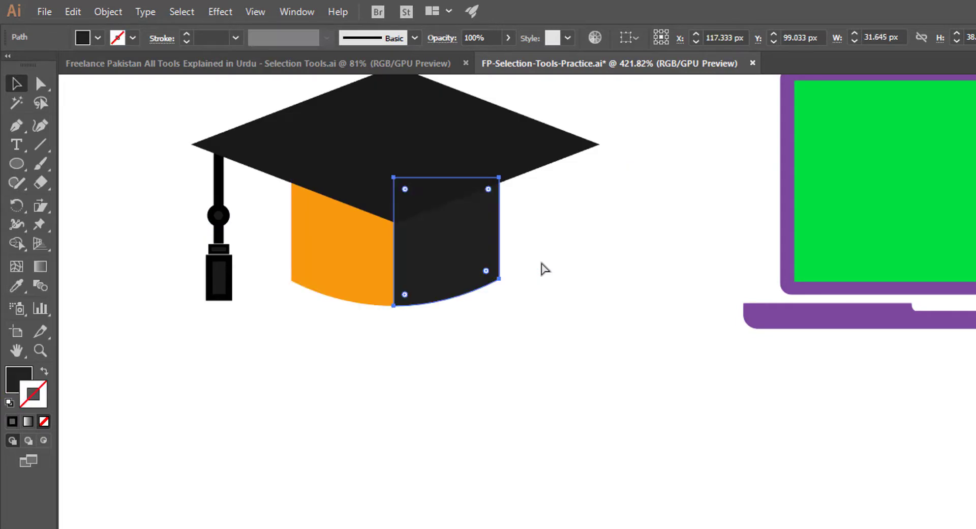
- Select the cap's orange base, top diamond and dark base part one at a time, ending on the dark part
click(554, 308)
click(427, 270)
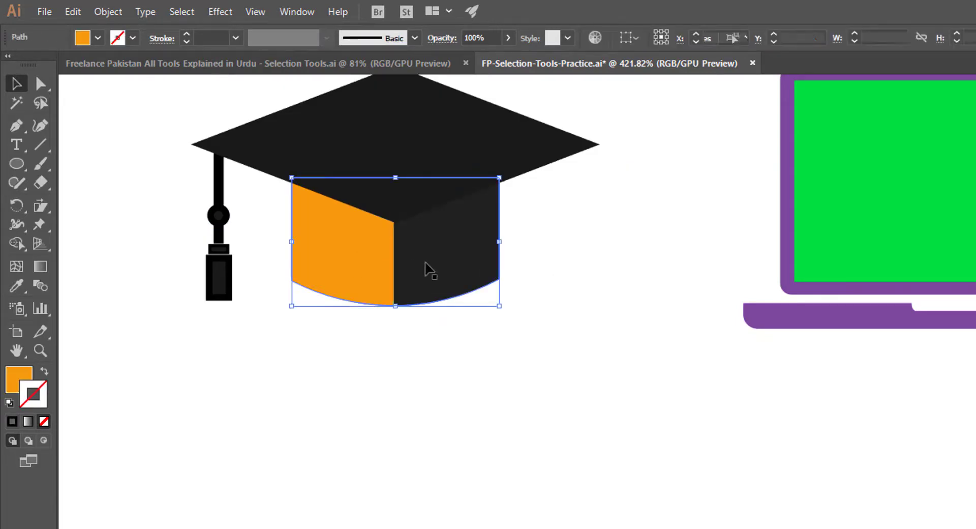
click(394, 162)
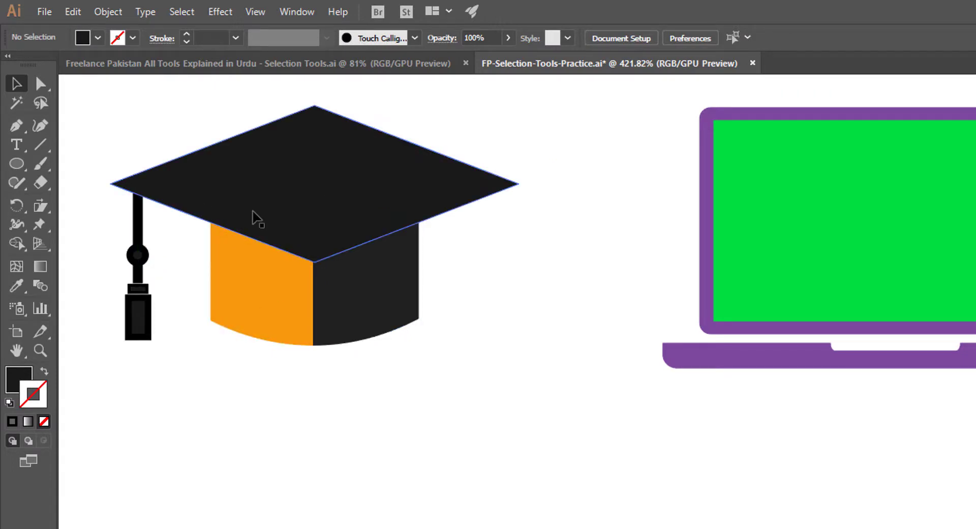
click(255, 217)
click(259, 291)
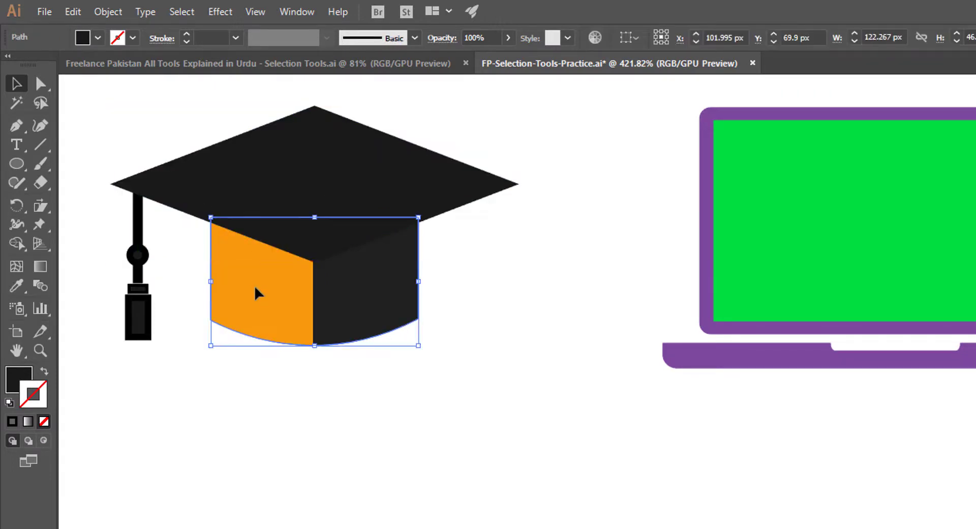
click(387, 300)
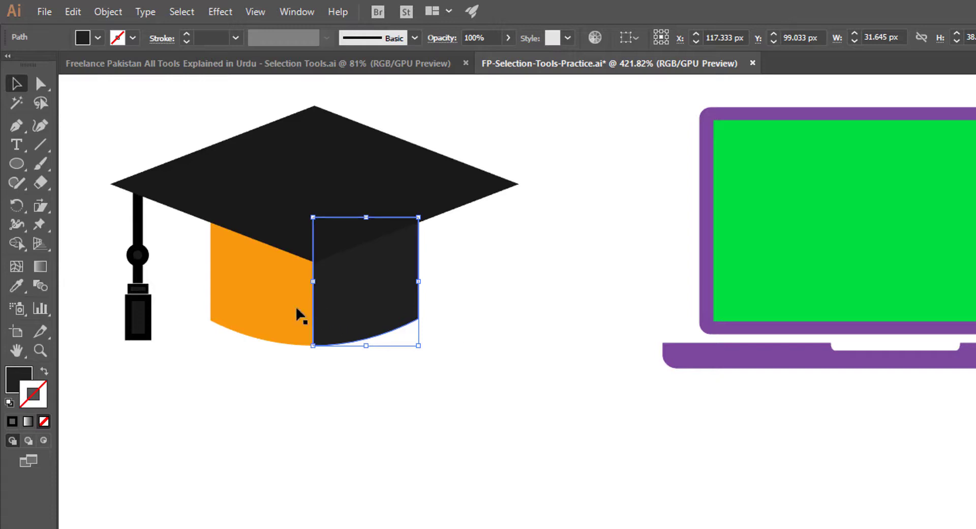
- Add the orange base and top diamond to the selection, remove the diamond again and select it alone
shift+click(260, 305)
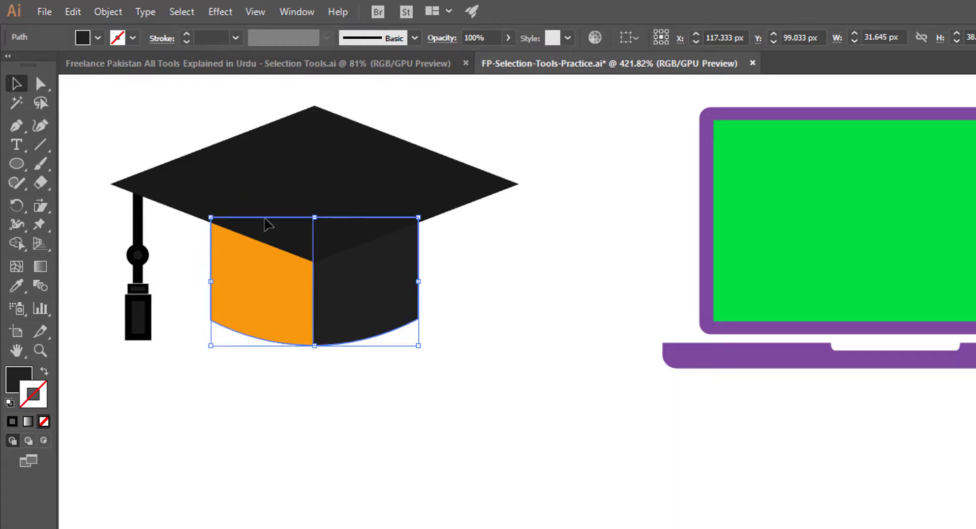
shift+click(480, 182)
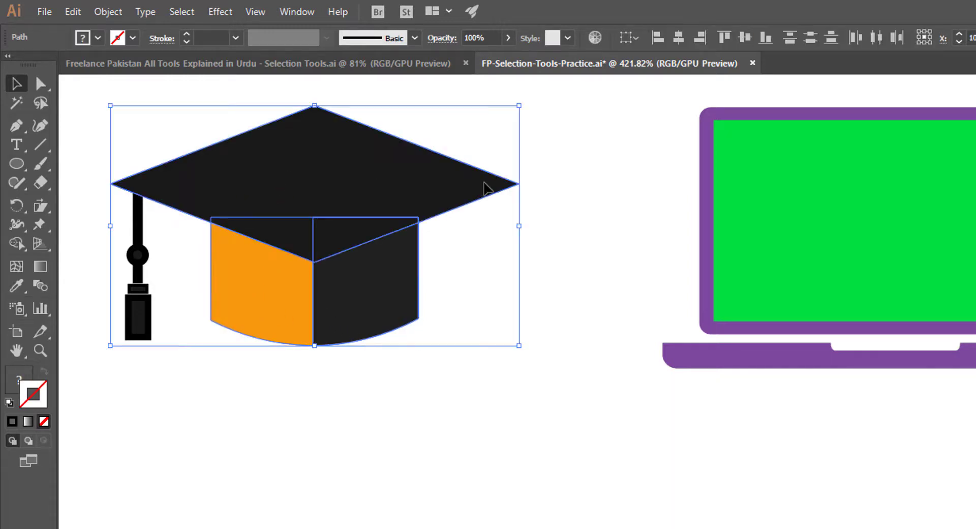
shift+click(481, 183)
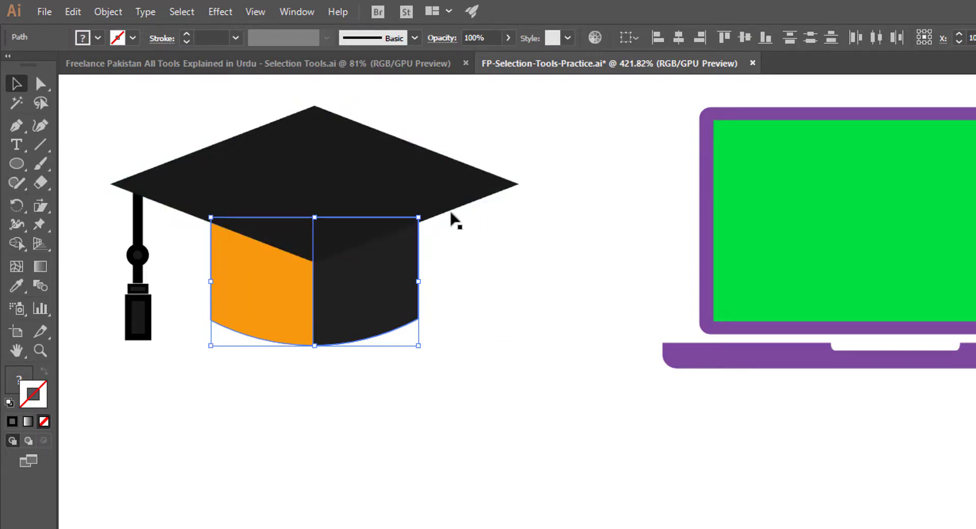
click(474, 197)
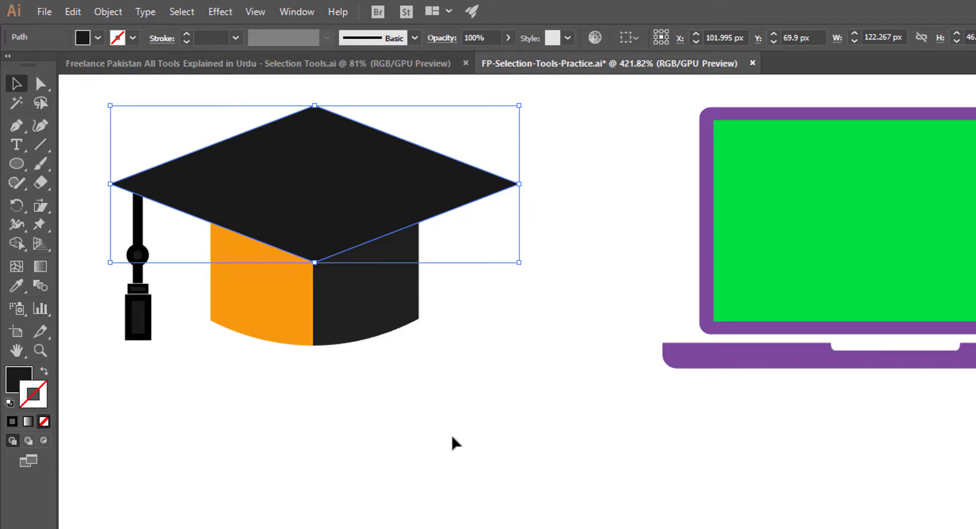
- Select the cap's diamond and base pieces together, try moving them down, undo the move and clear the selection
drag(452, 437, 194, 311)
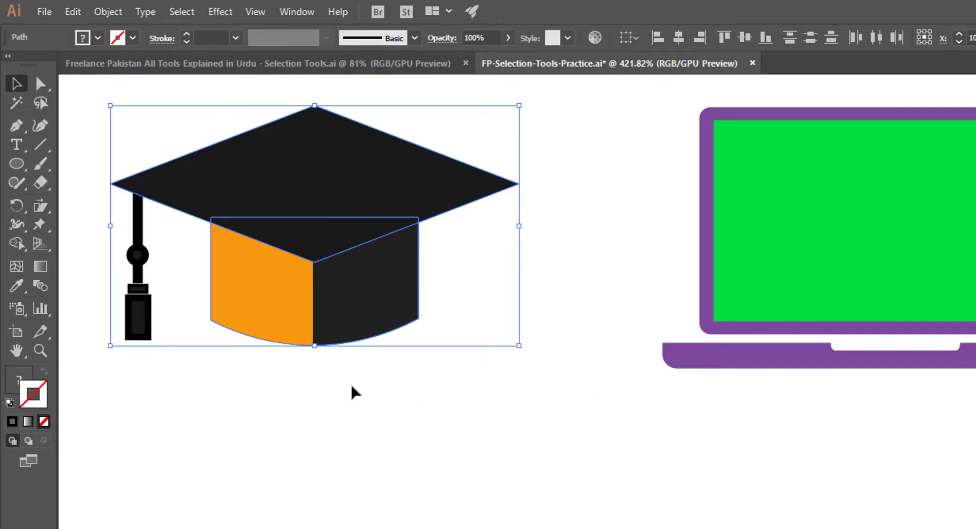
drag(272, 340, 267, 469)
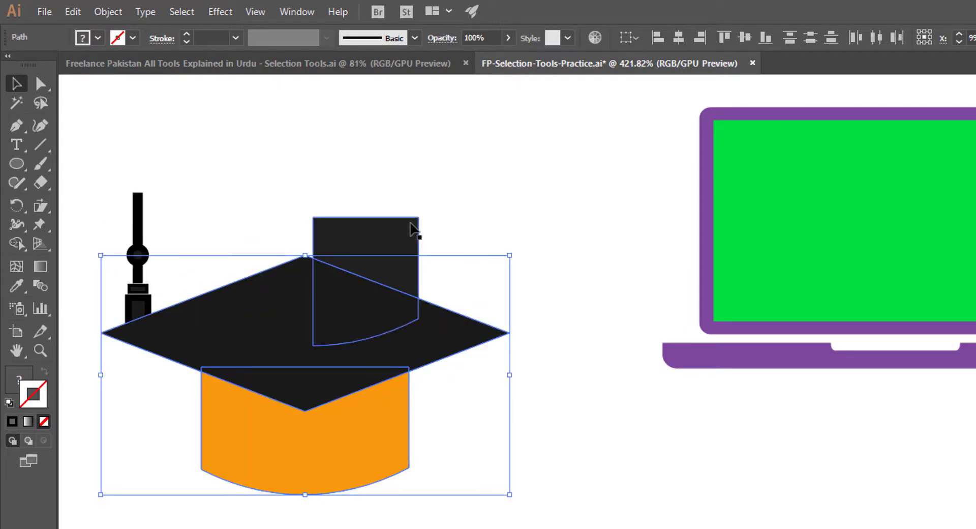
key(ctrl+z)
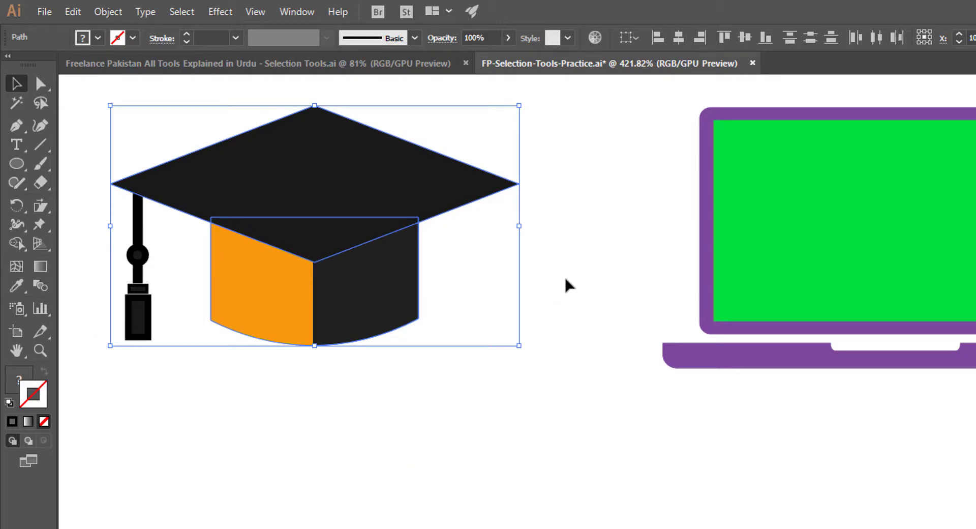
click(568, 285)
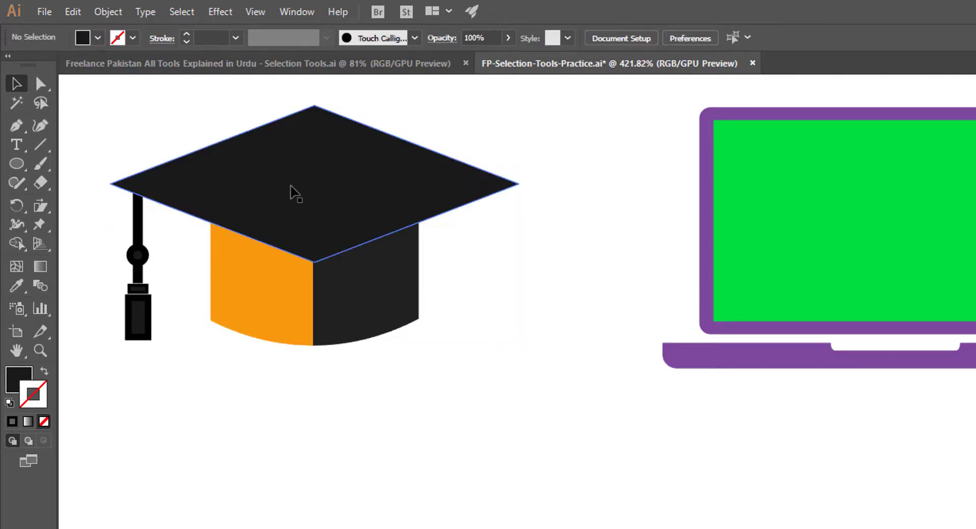
- Select the top diamond and pick its uppermost anchor point with the Direct Selection tool
click(295, 194)
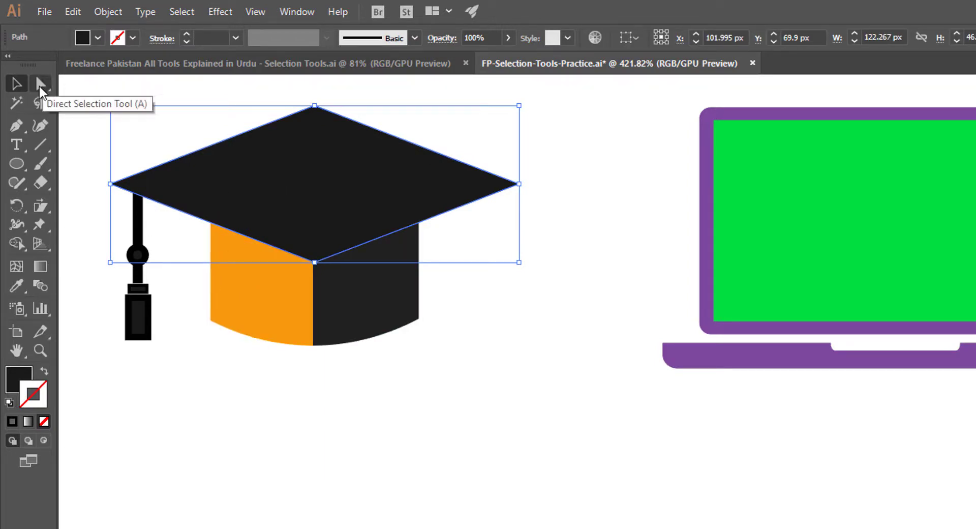
drag(38, 85, 132, 82)
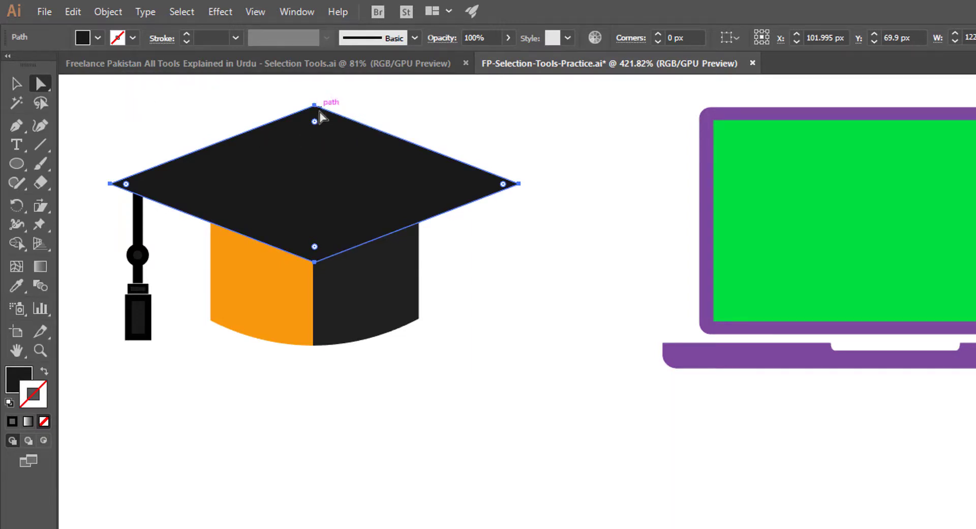
ctrl+click(301, 98)
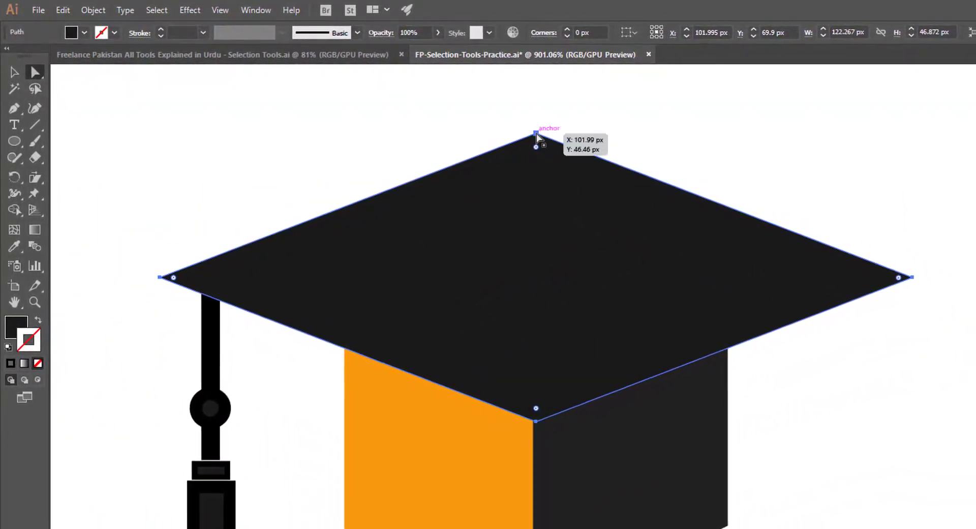
click(537, 134)
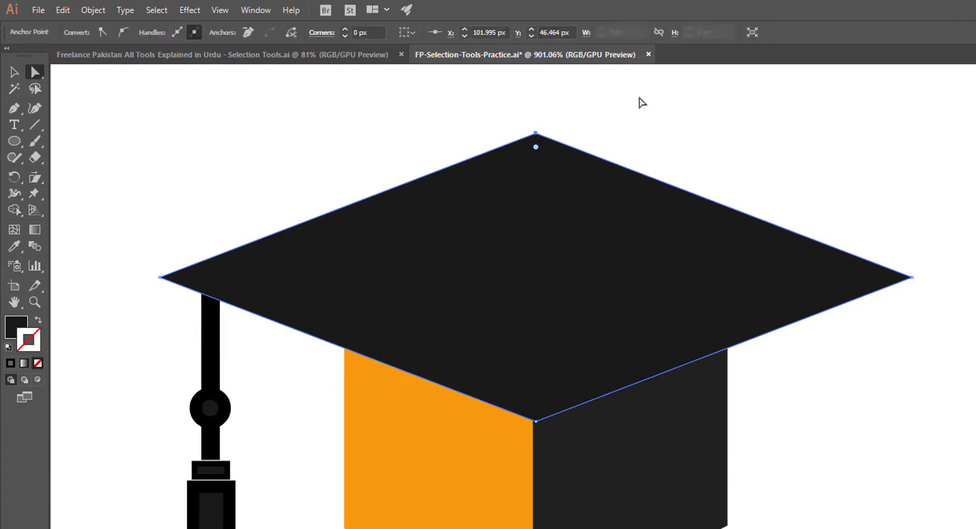
- Try shifting the top diamond's uppermost anchor point and bending its upper edge, undo the reshaping and clear the selection
click(561, 138)
drag(483, 105, 604, 174)
drag(534, 134, 710, 526)
click(828, 367)
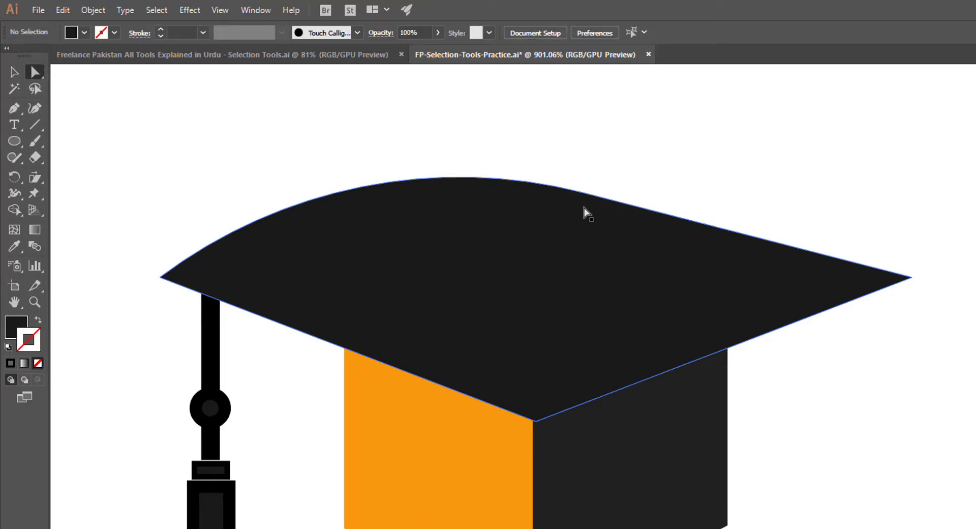
key(ctrl+z)
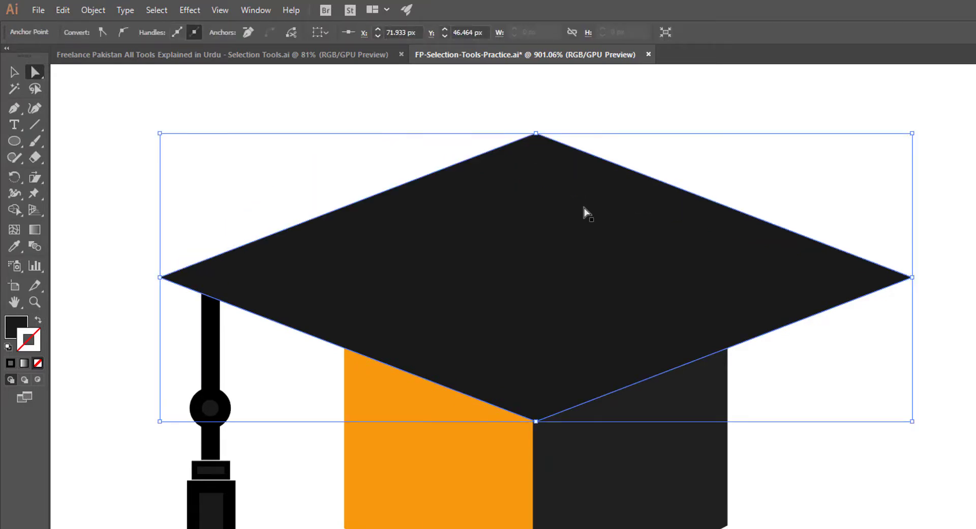
click(778, 160)
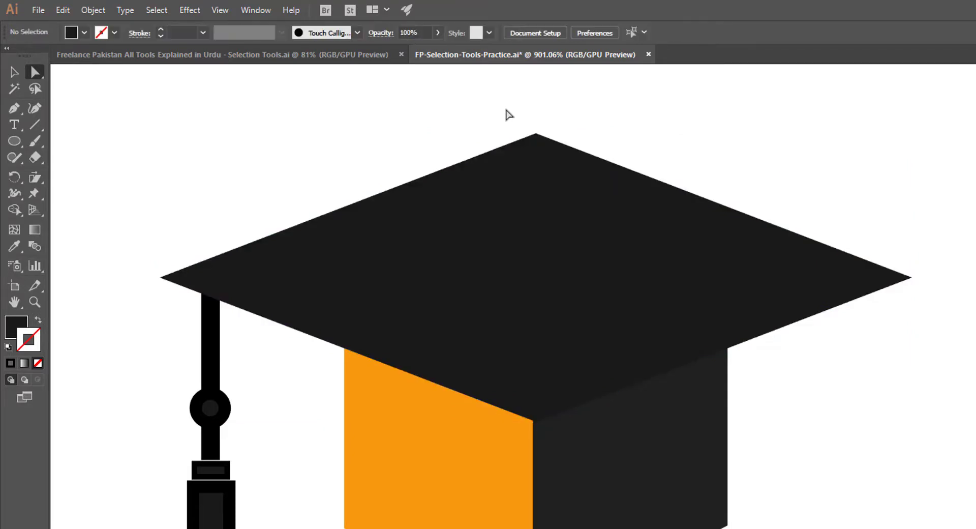
- Select the diamond's uppermost and rightmost anchor points together, try rounding both corners and undo the rounding
drag(503, 108, 591, 179)
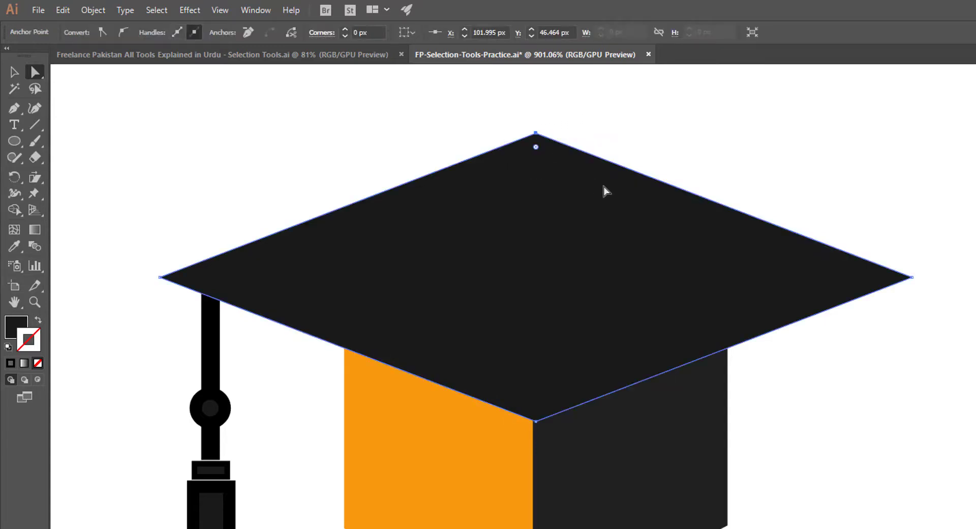
drag(886, 248, 941, 313)
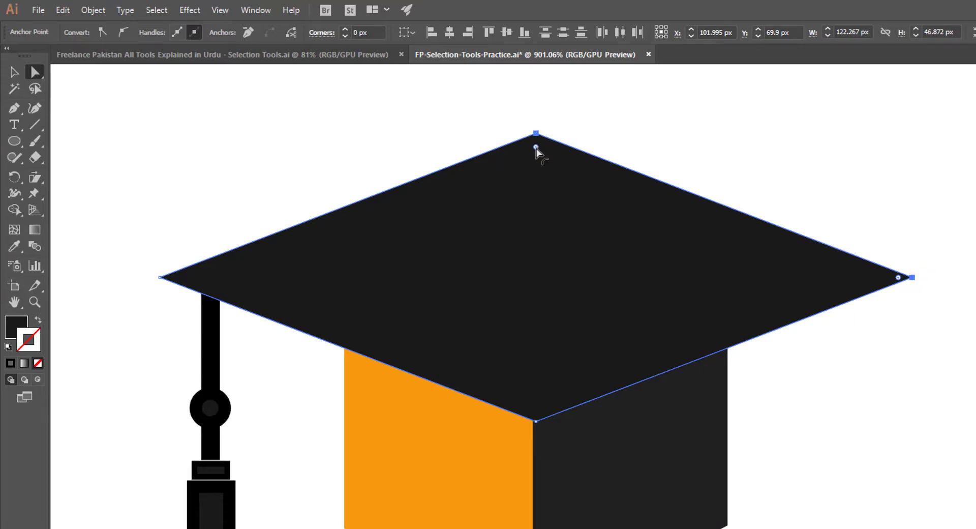
drag(536, 147, 643, 274)
key(ctrl+z)
key(ctrl+z)
key(ctrl+z)
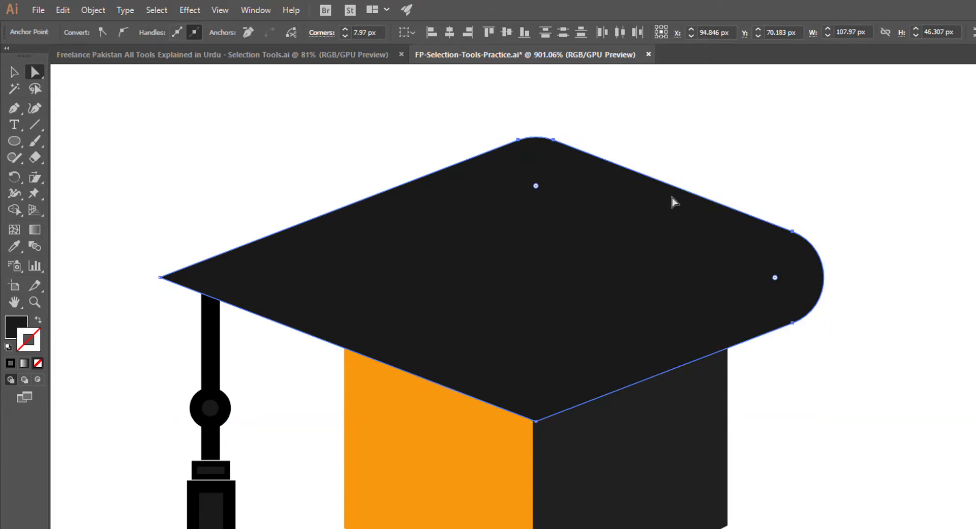
- Reduce the anchor selection to the diamond's rightmost point, try moving it inward, undo the move and clear the selection
drag(483, 110, 934, 294)
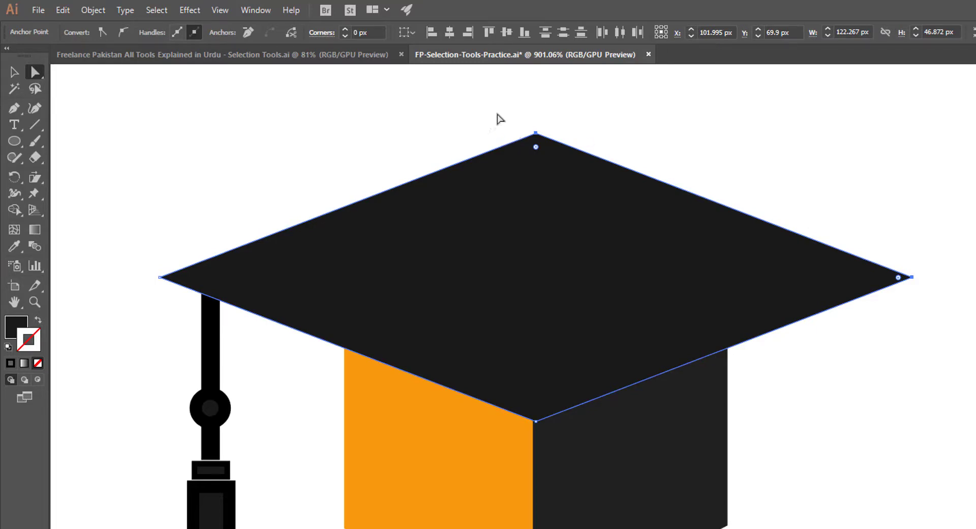
drag(497, 112, 586, 162)
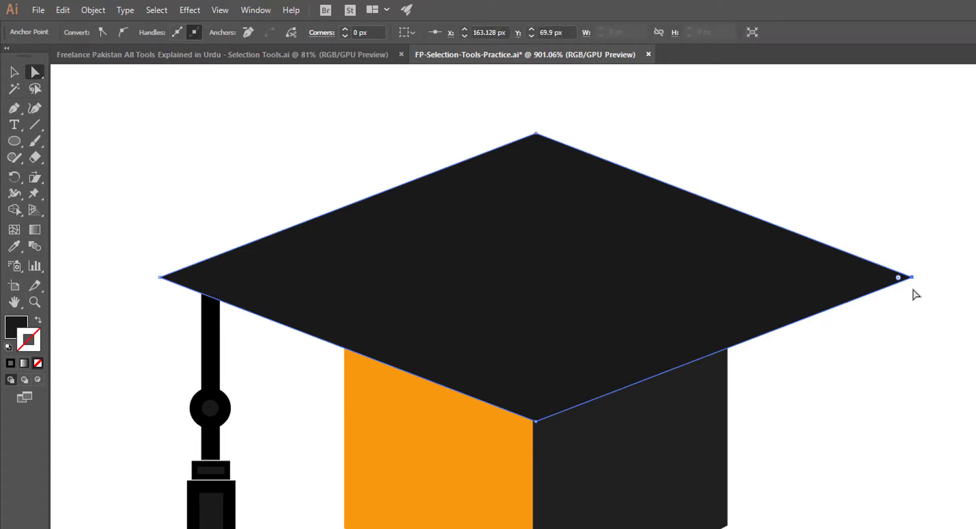
drag(911, 277, 846, 298)
click(857, 368)
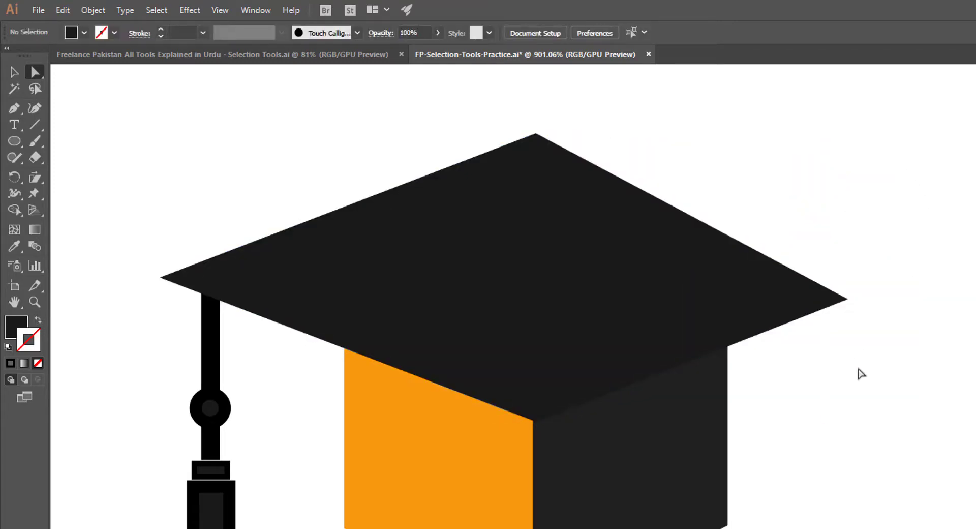
key(ctrl+z)
key(ctrl+z)
key(ctrl+z)
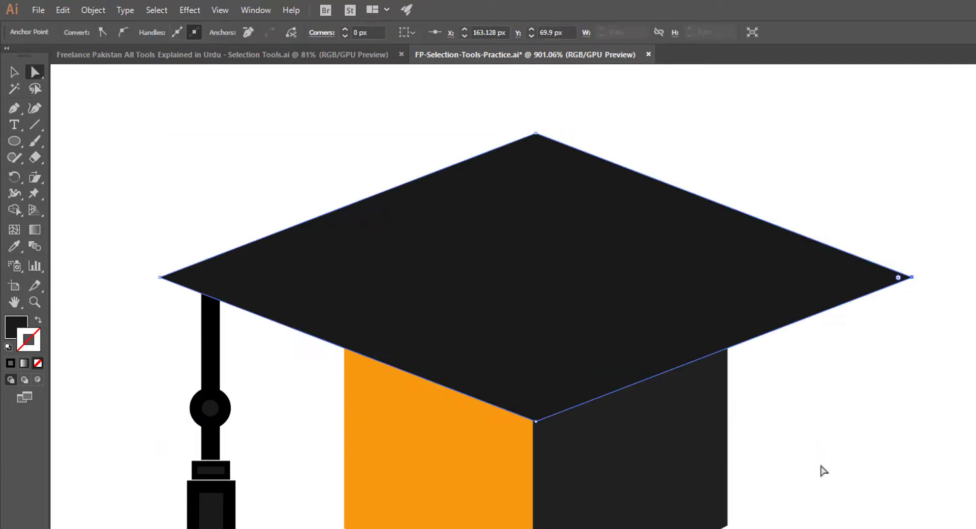
click(827, 482)
mouse_move(35, 71)
mouse_down()
mouse_move(62, 63)
mouse_move(65, 81)
mouse_move(34, 68)
mouse_up()
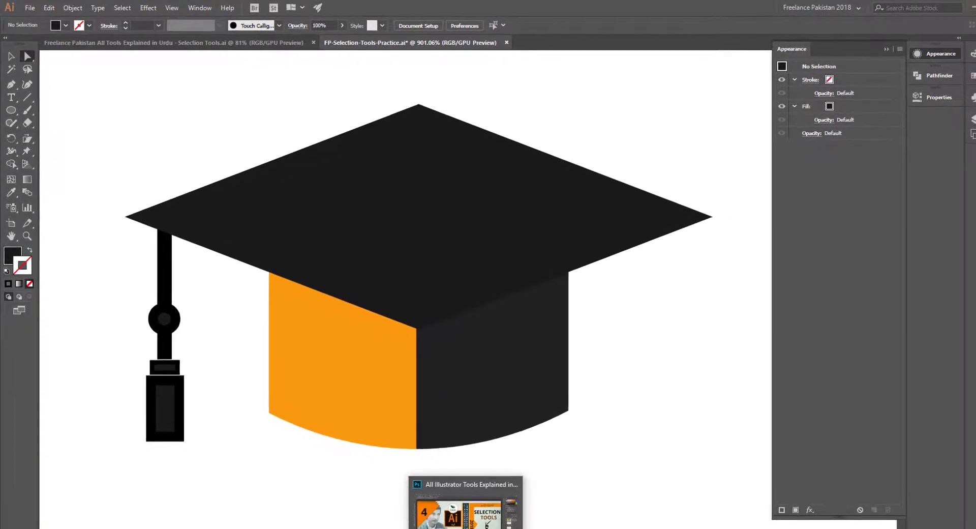
- Switch to the cover artwork in Photoshop, clear the lasso selection around the logo and return to Illustrator
click(465, 517)
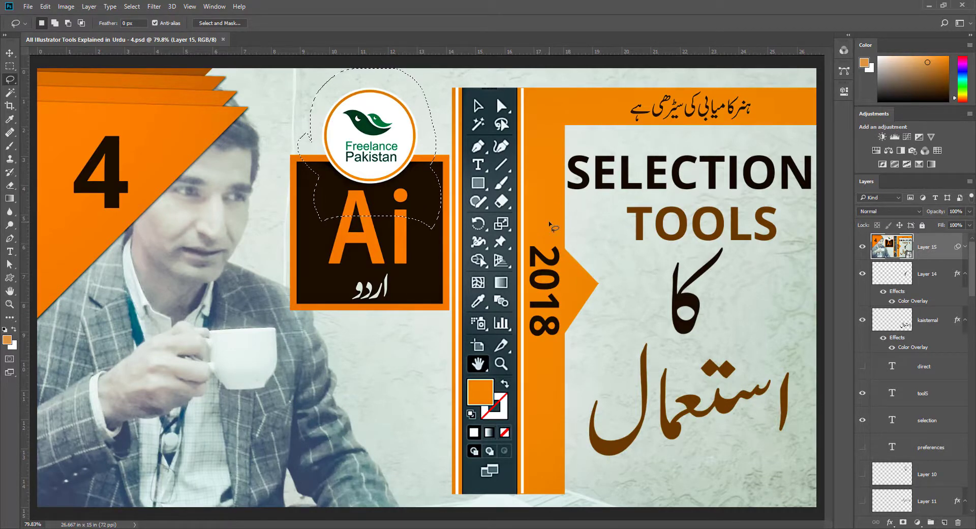
key(ctrl+d)
click(436, 496)
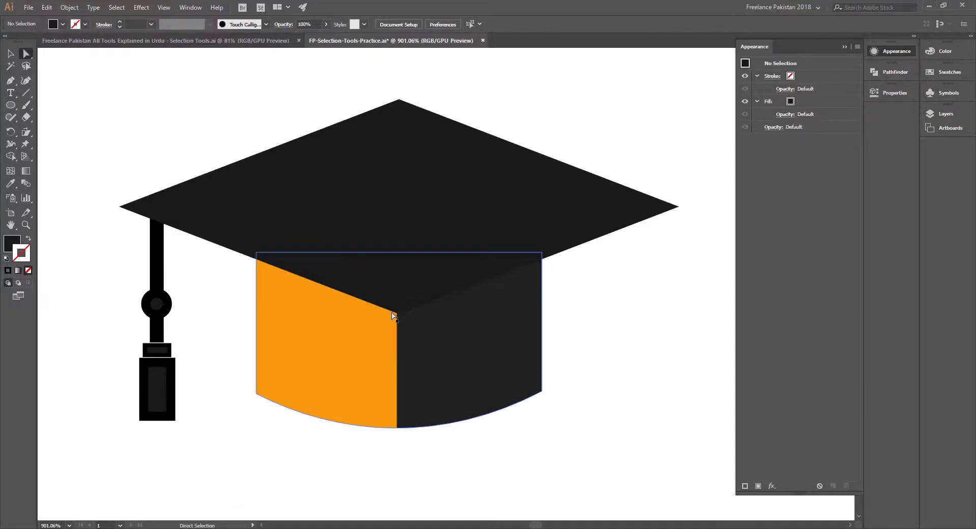
- Try moving the cap's dark and orange base parts one at a time with the Selection tool, undo both moves and deselect
click(10, 53)
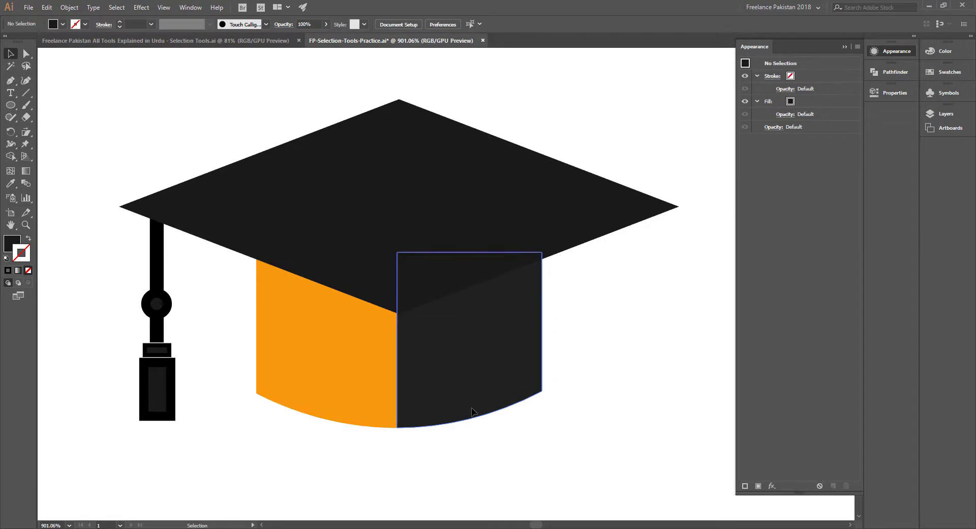
drag(441, 387, 557, 433)
drag(379, 405, 343, 430)
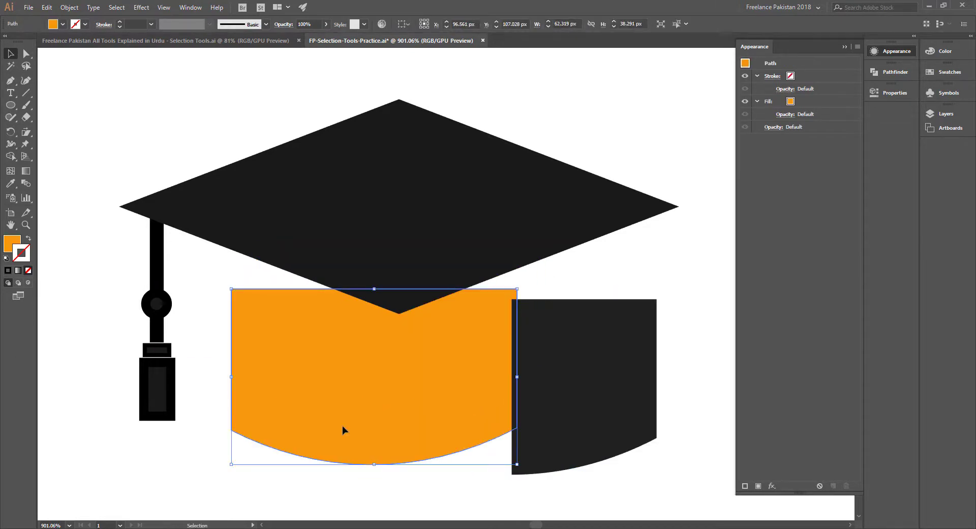
key(ctrl+z)
key(ctrl+z)
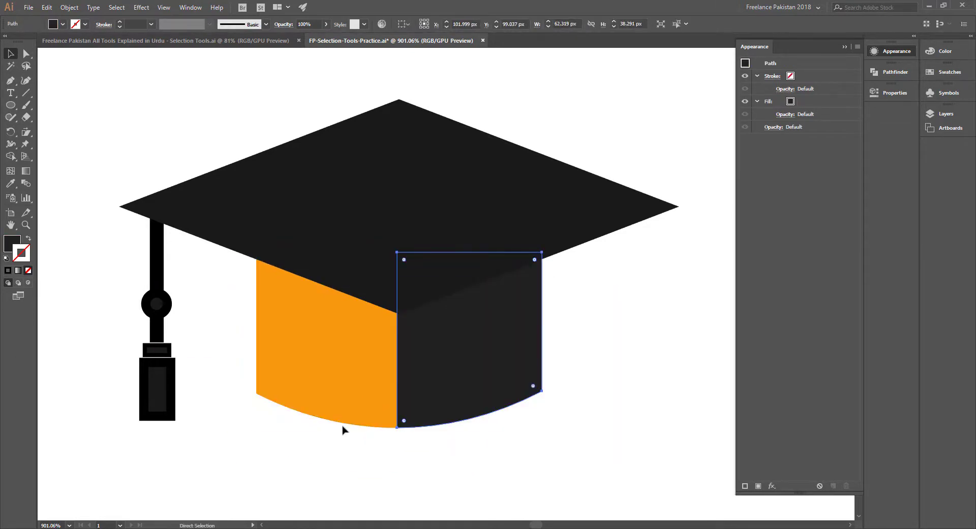
key(v)
click(448, 464)
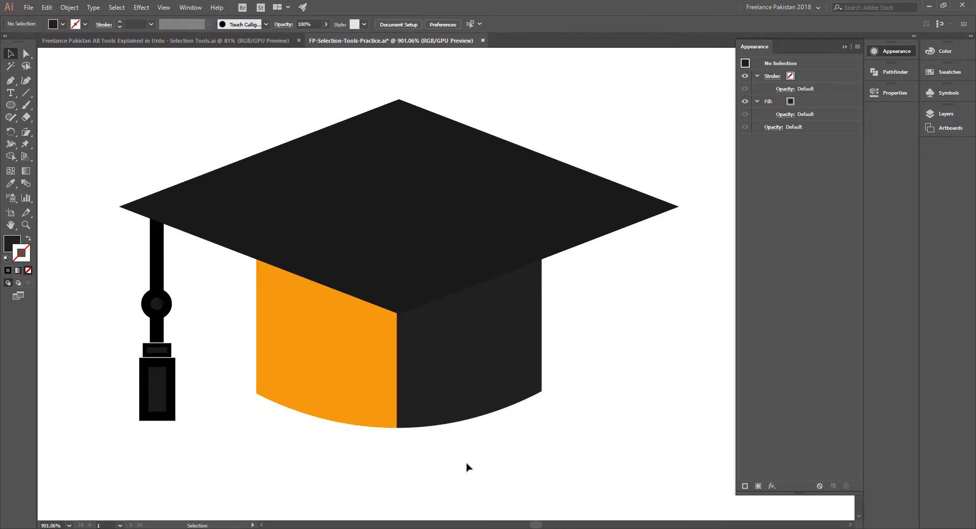
- Select the orange and dark base parts together, try moving them below the cap and undo the move
drag(467, 462, 329, 371)
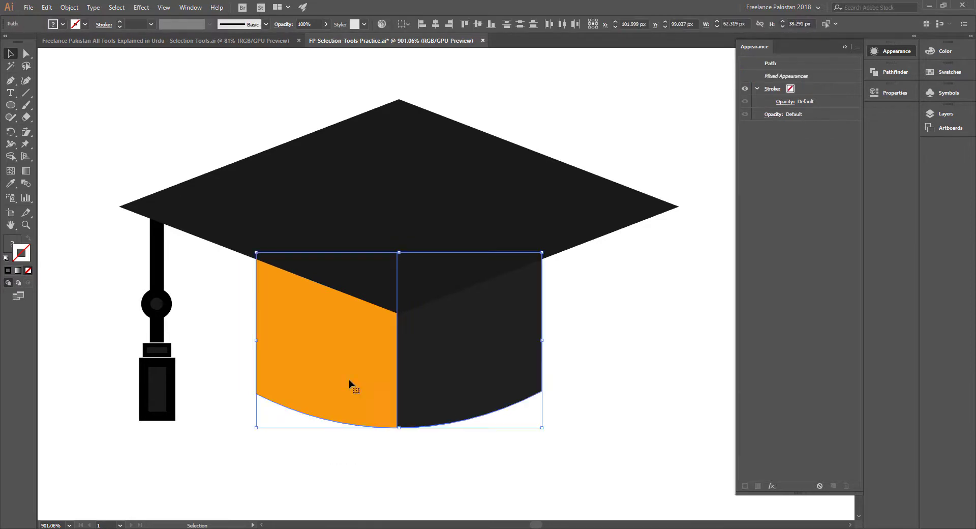
drag(452, 385, 514, 465)
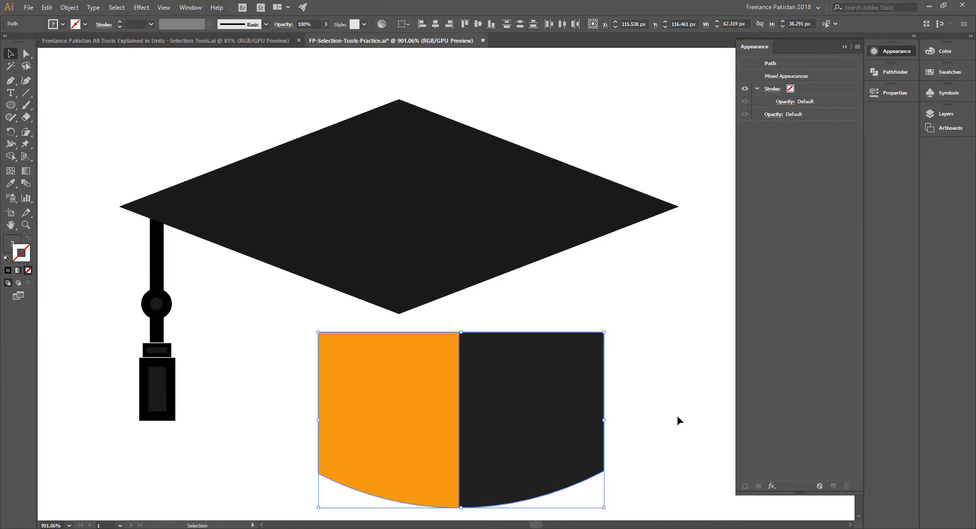
key(ctrl+z)
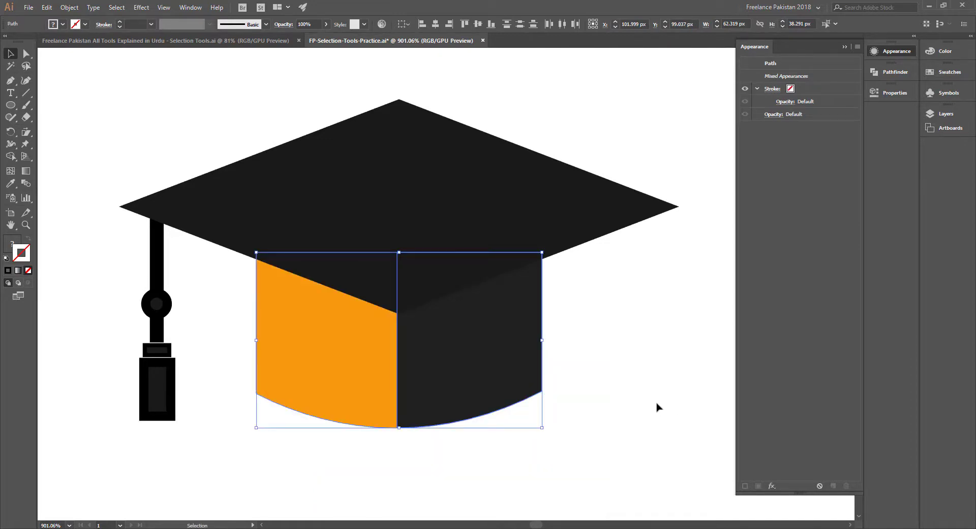
- Group the two base parts, and group the result with the top diamond
key(a)
key(v)
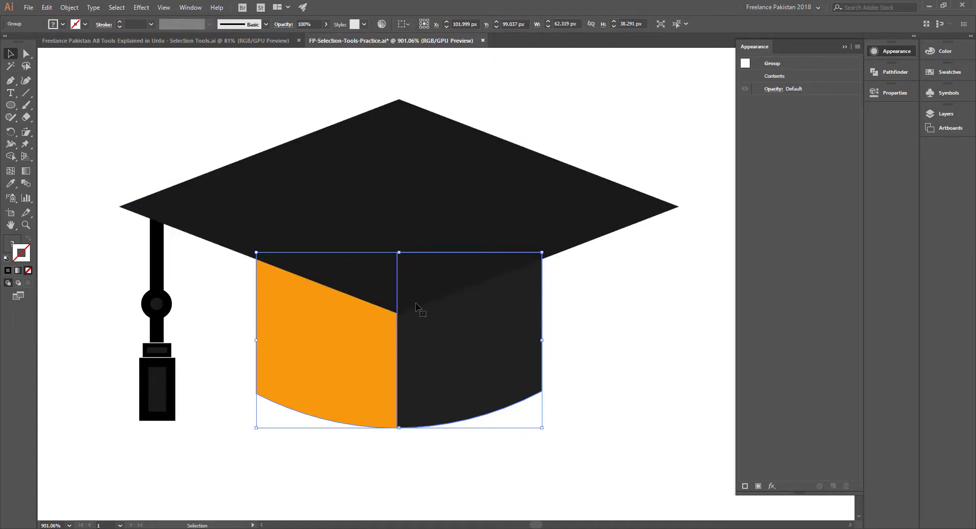
shift+click(402, 203)
key(a)
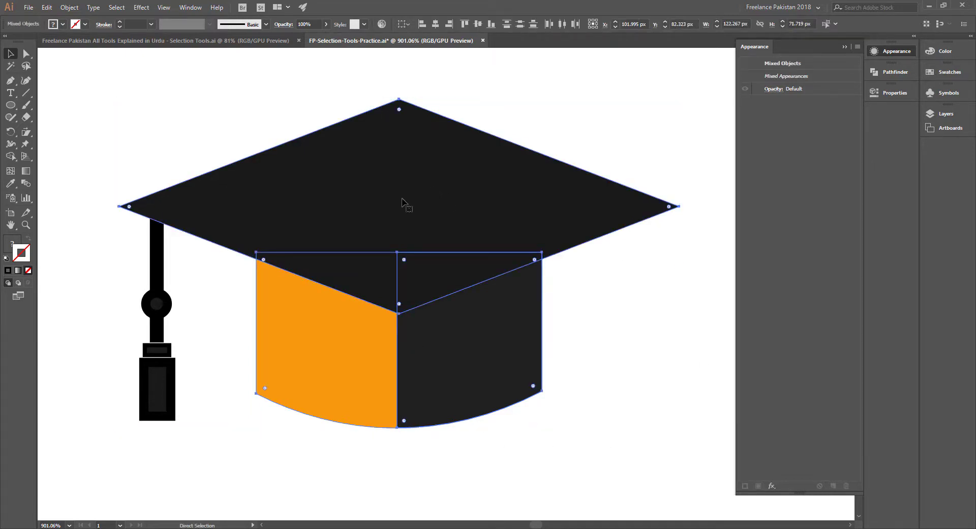
key(v)
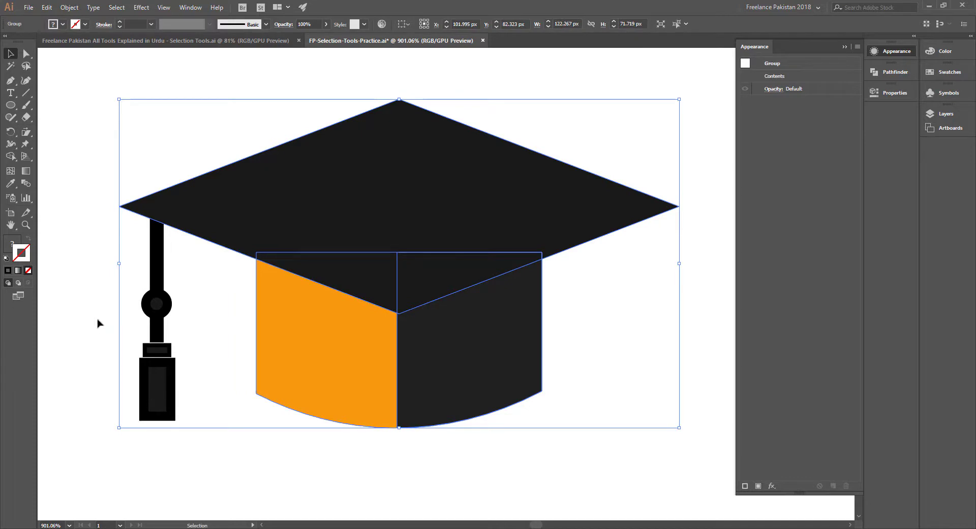
- Add the tassel to the selection and group it with the rest of the cap
drag(89, 254, 222, 435)
key(a)
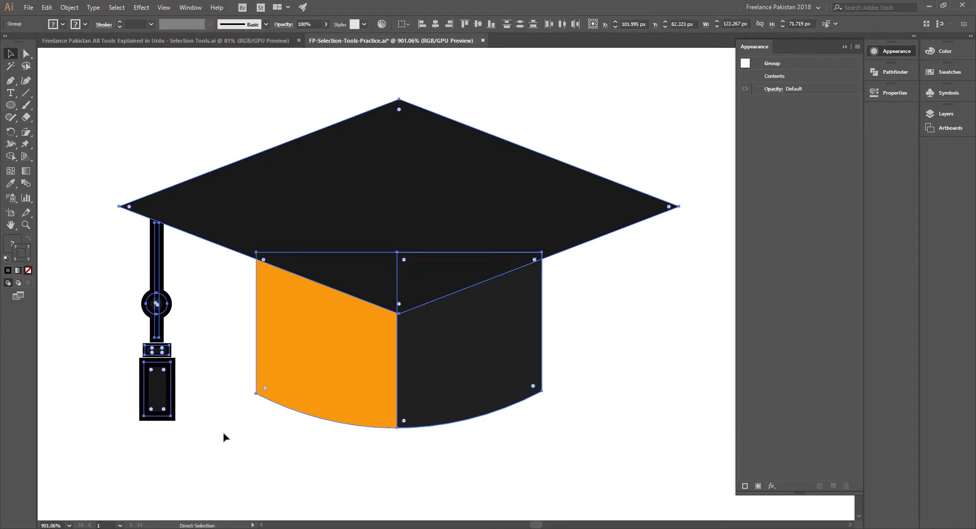
key(v)
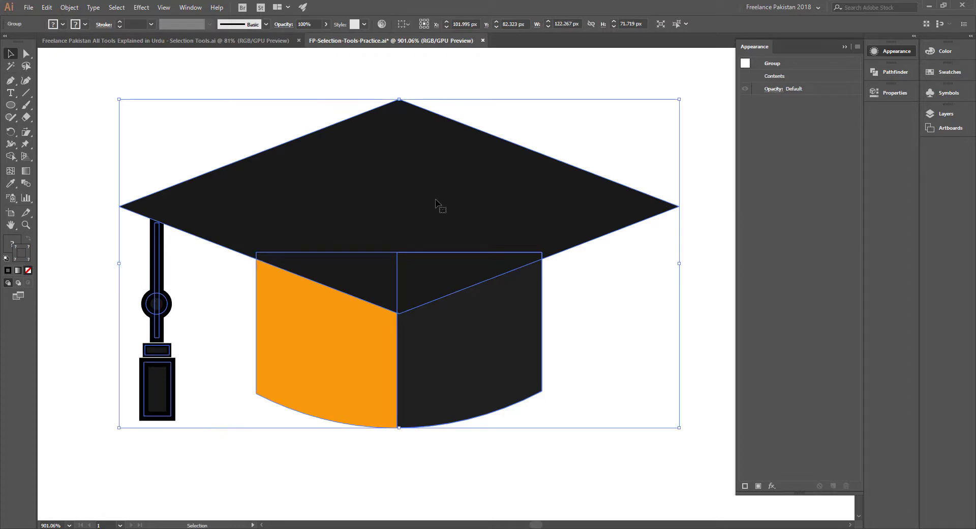
- Show the document's layers in a taller list and expand the layer's contents with the whole cap selected
click(944, 115)
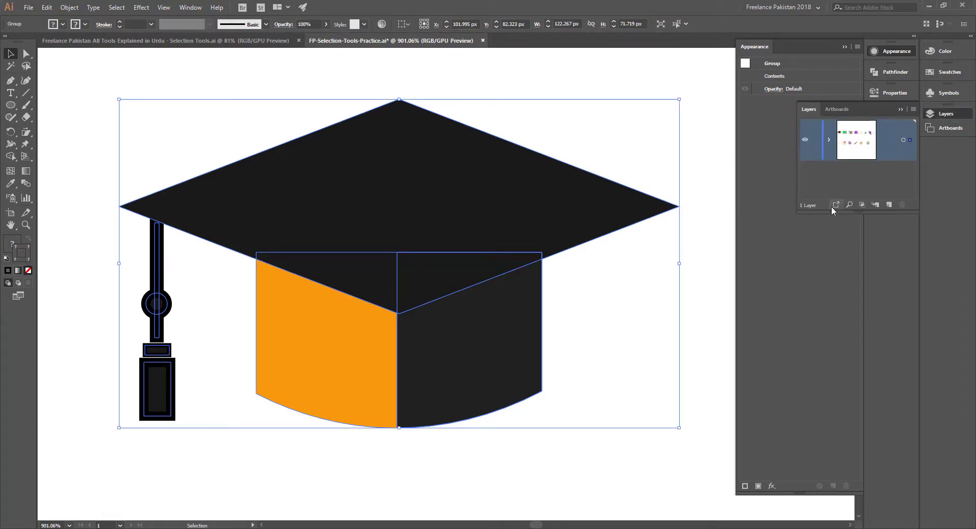
drag(857, 210, 857, 395)
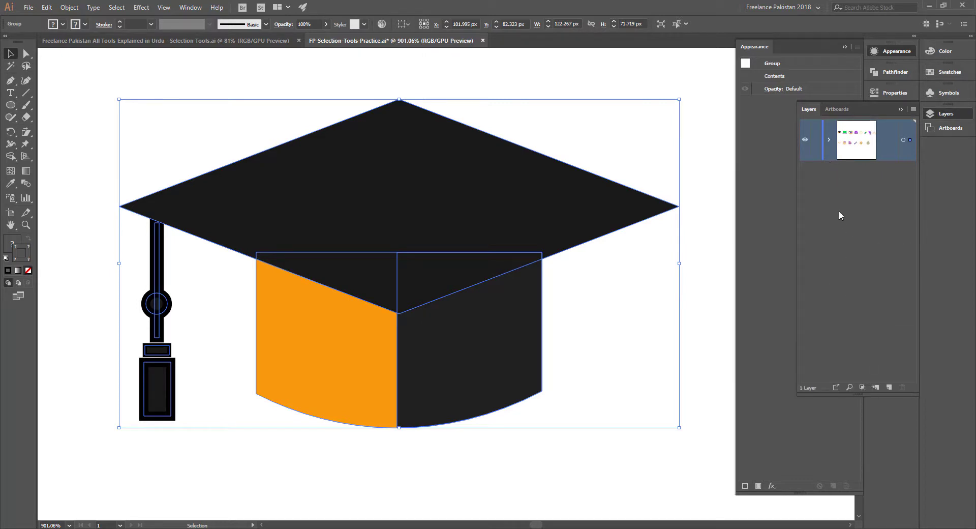
click(829, 139)
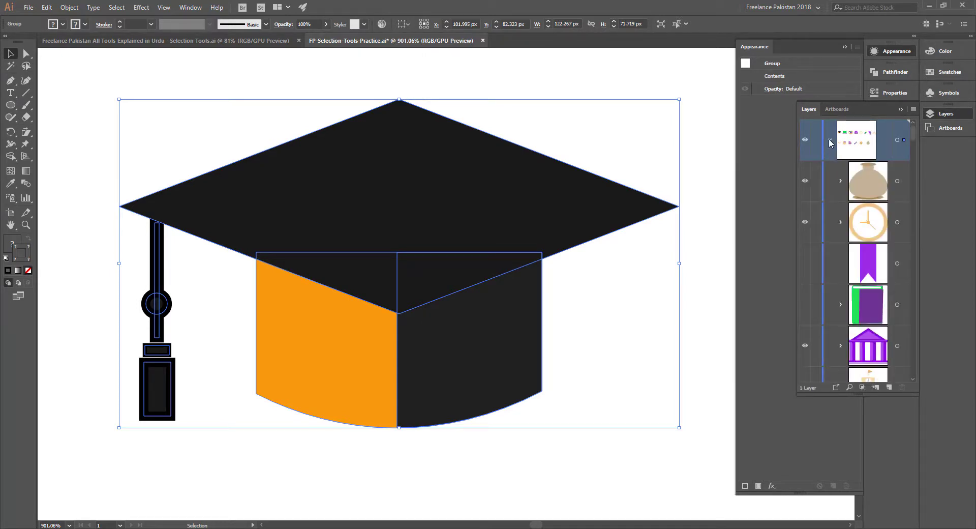
click(700, 234)
click(456, 189)
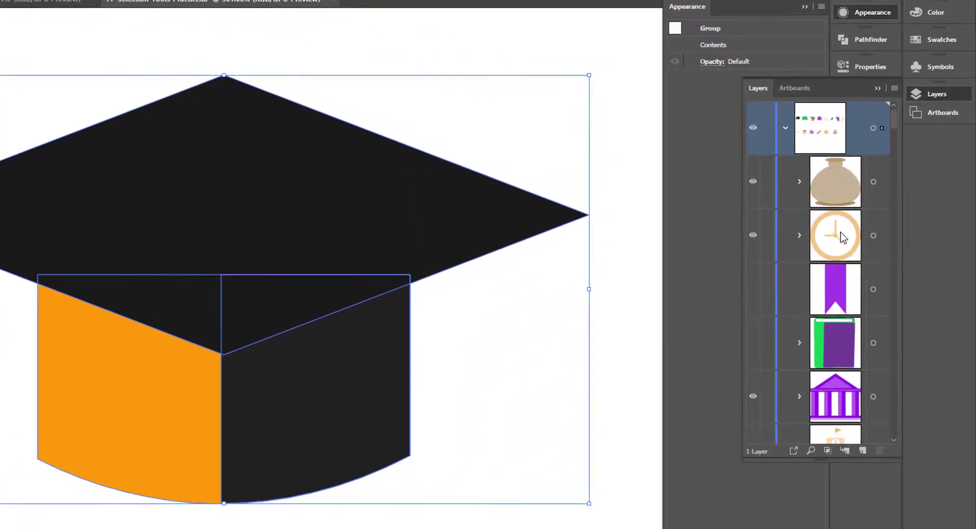
- Find the graduation cap's group among the layer's objects and expand it to reveal its nested contents
scroll(841, 234, down, 10)
scroll(827, 237, down, 15)
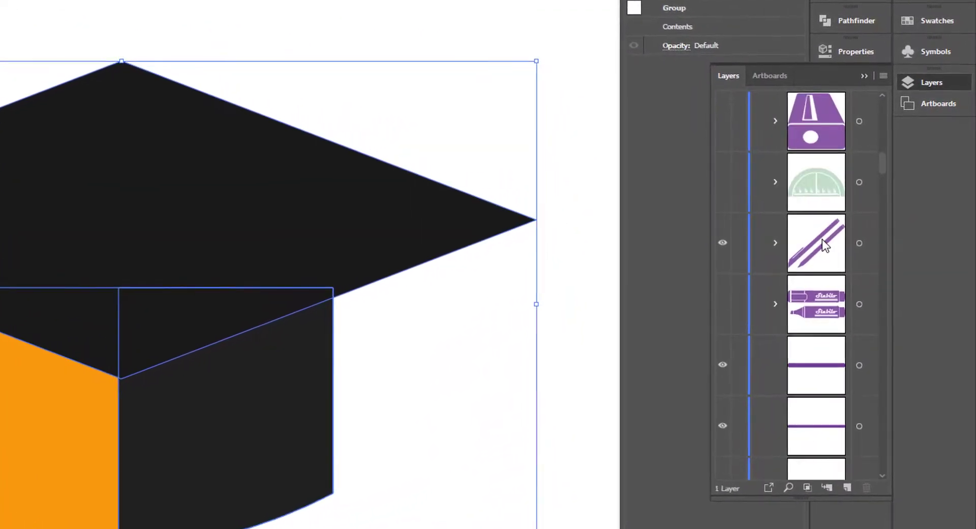
scroll(805, 245, down, 15)
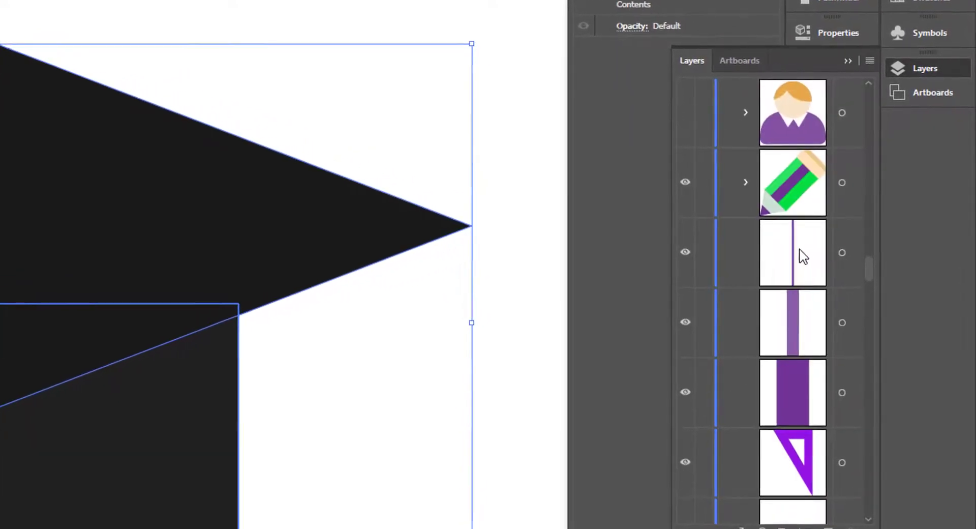
scroll(786, 263, down, 15)
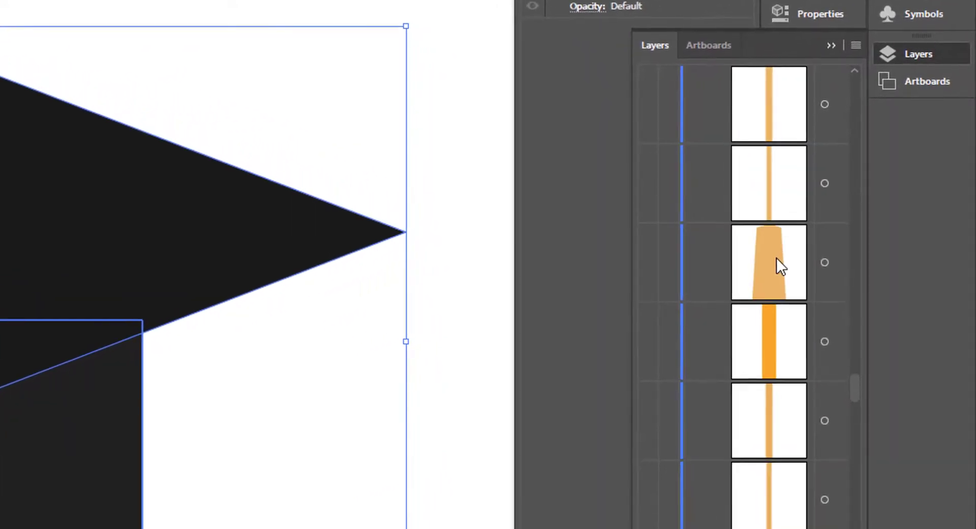
scroll(762, 264, down, 15)
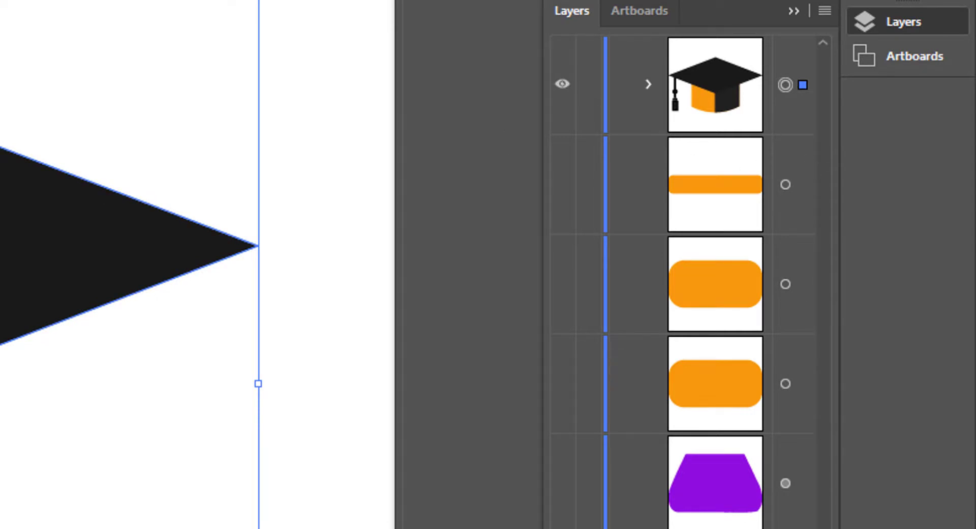
scroll(683, 277, up, 3)
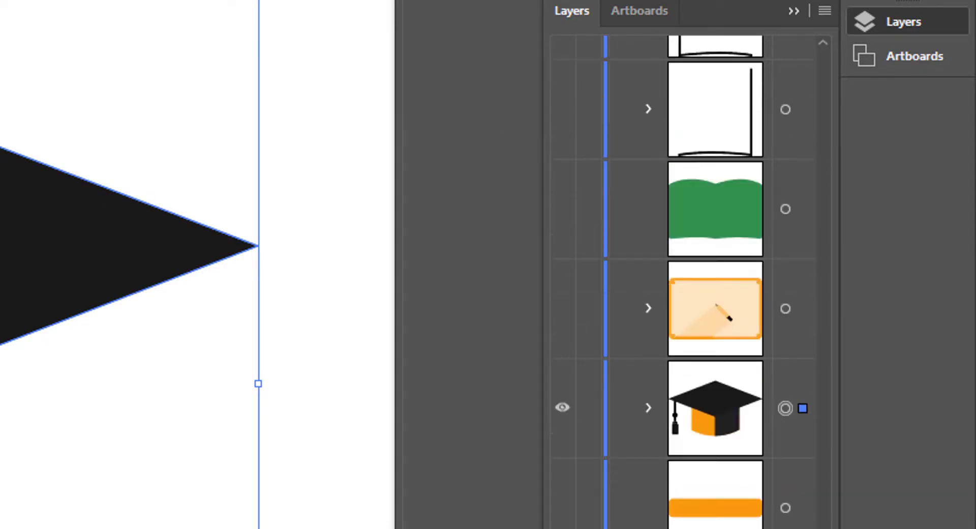
click(647, 407)
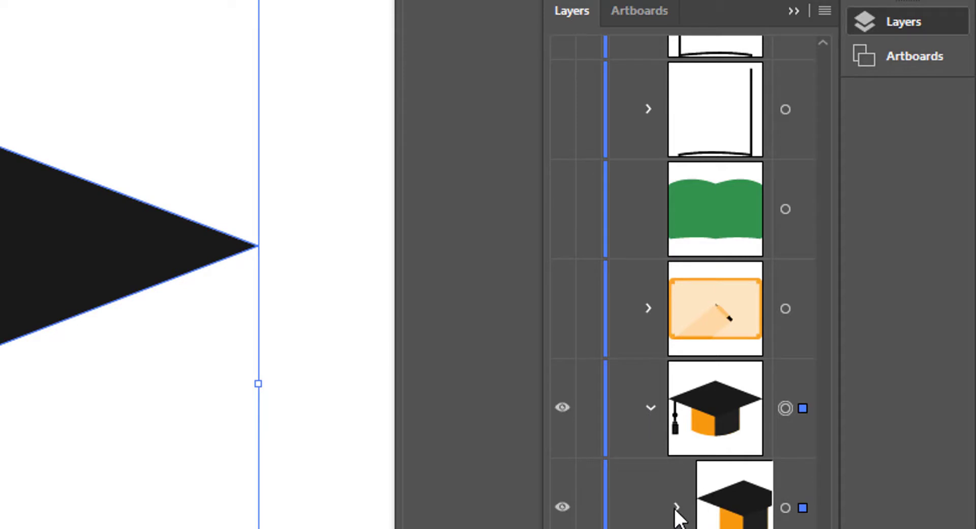
- Expand the cap's inner group in the layers list, widen the list to show full item names, and close it
scroll(676, 516, down, 3)
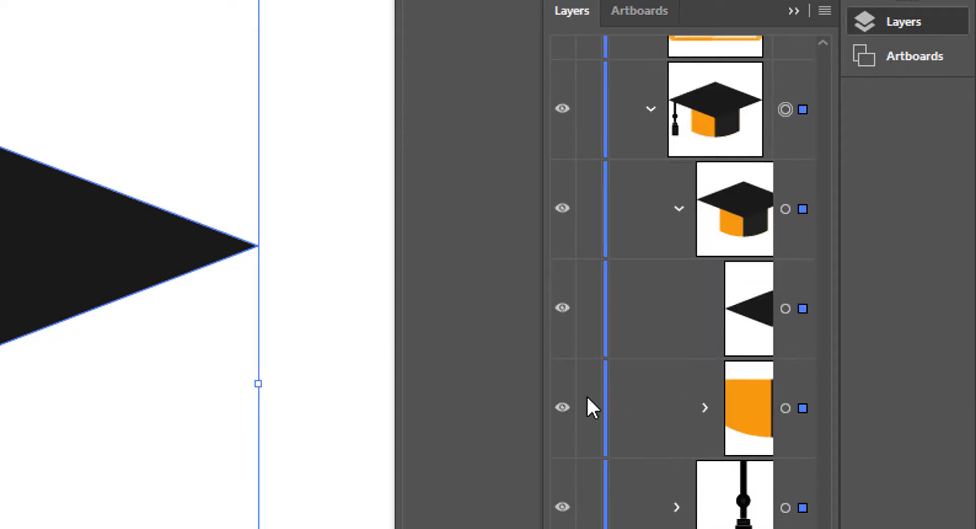
drag(542, 378, 182, 381)
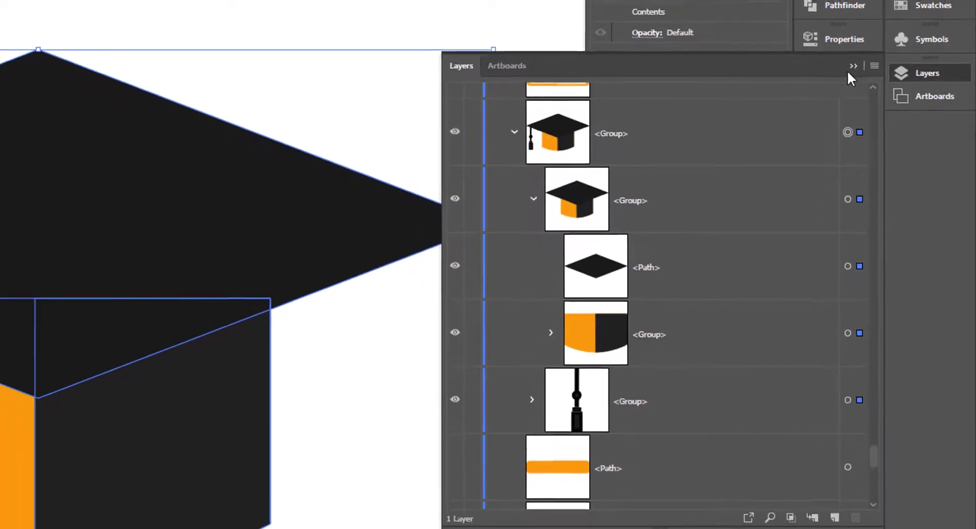
click(927, 73)
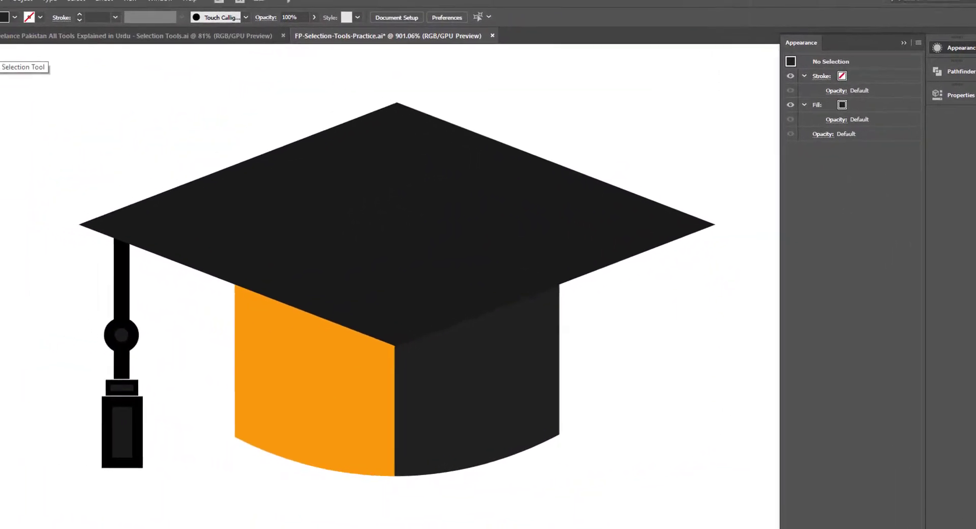
- With the Group Selection tool, select the cap's top diamond, extend the selection through its parent groups to the whole cap, and deselect it
click(30, 60)
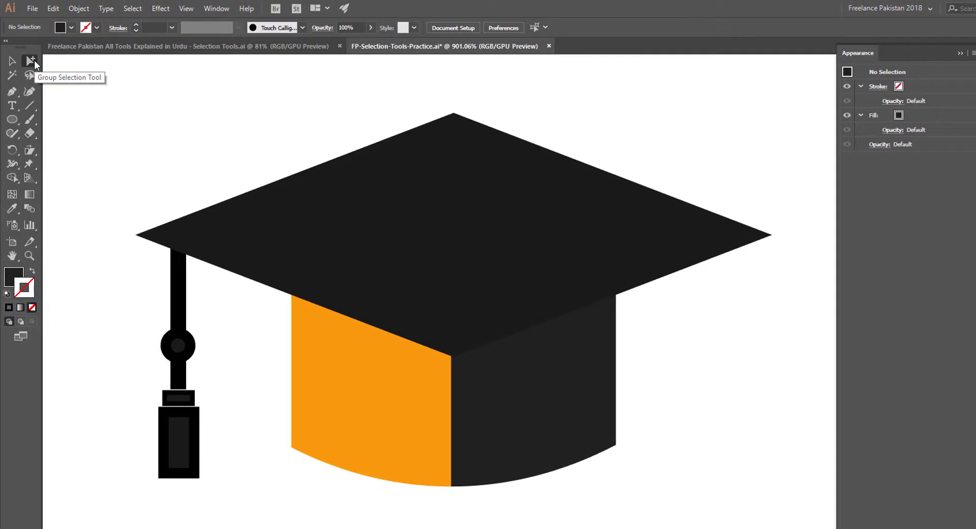
click(426, 199)
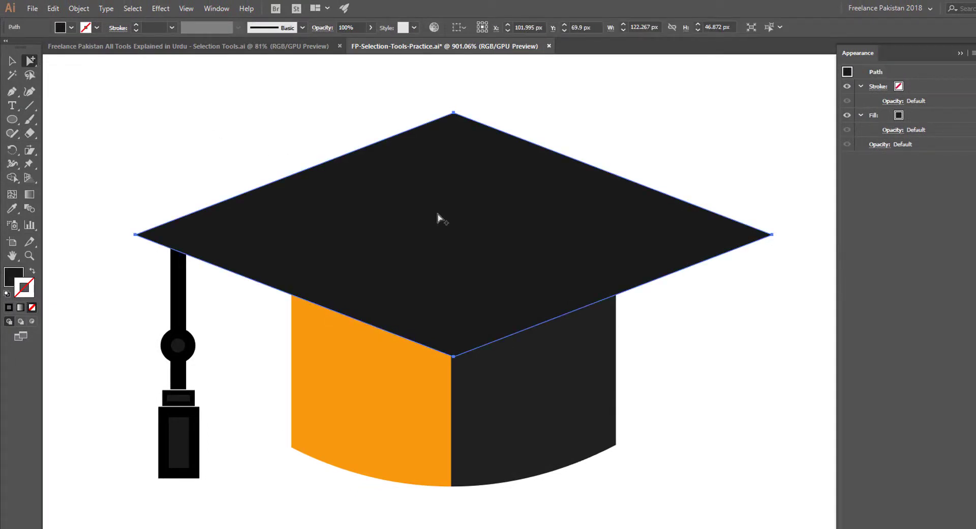
alt+click(457, 242)
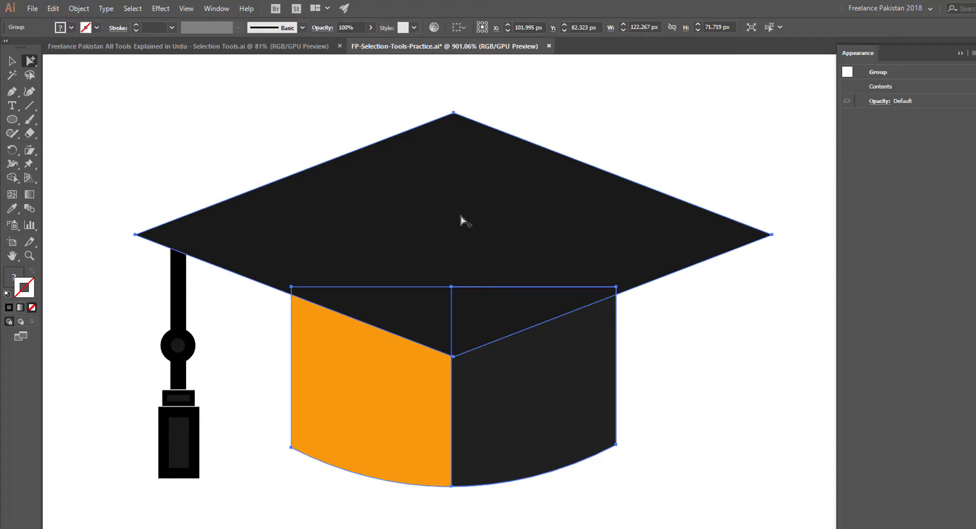
click(461, 219)
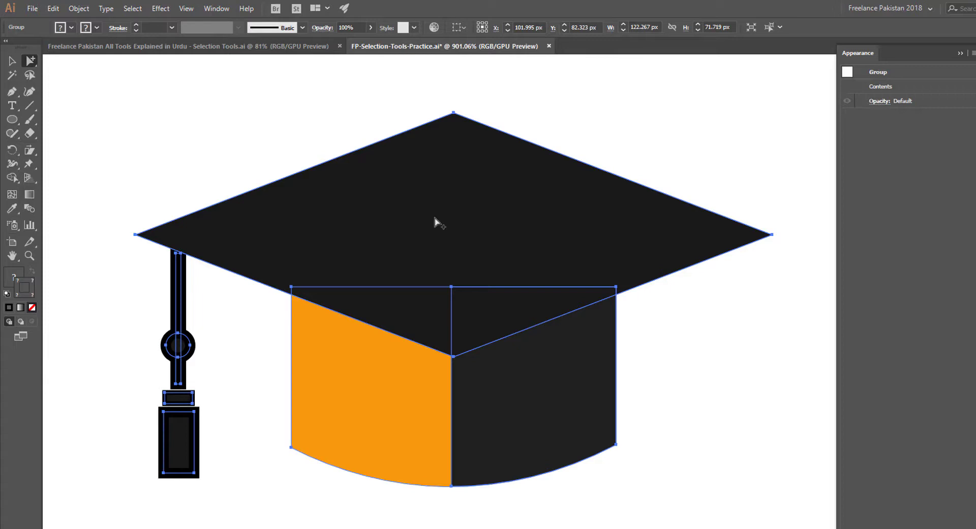
click(292, 119)
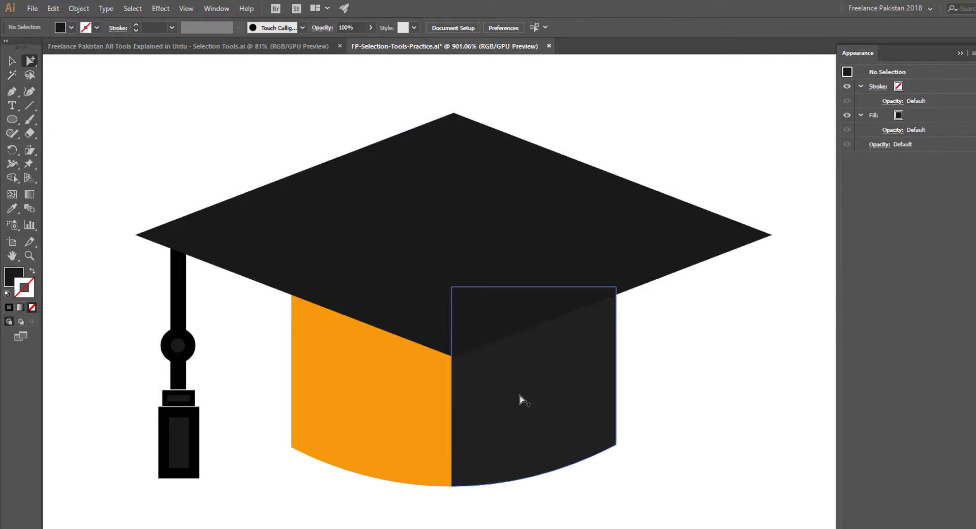
- Use the Magic Wand on the bank icon's dark purple roof to select all objects with a similar fill
drag(630, 454, 492, 427)
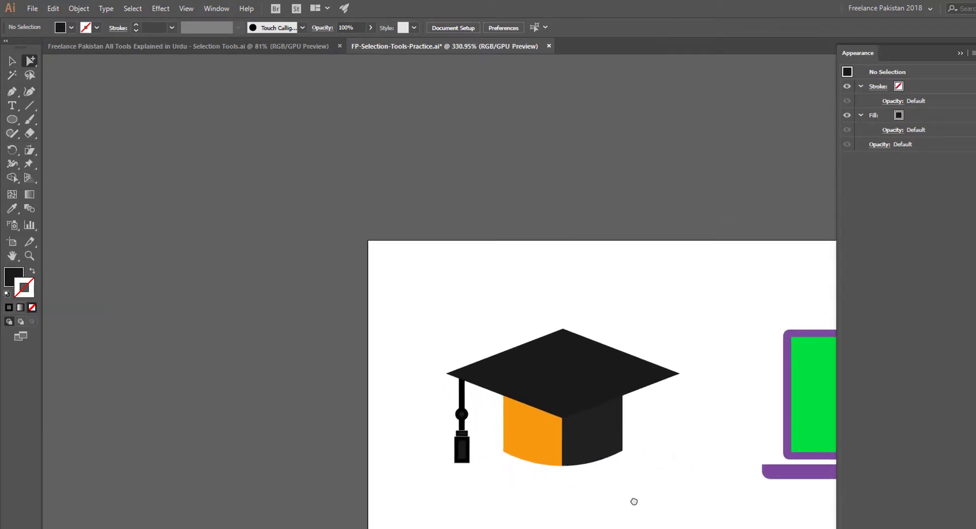
drag(632, 503, 309, 305)
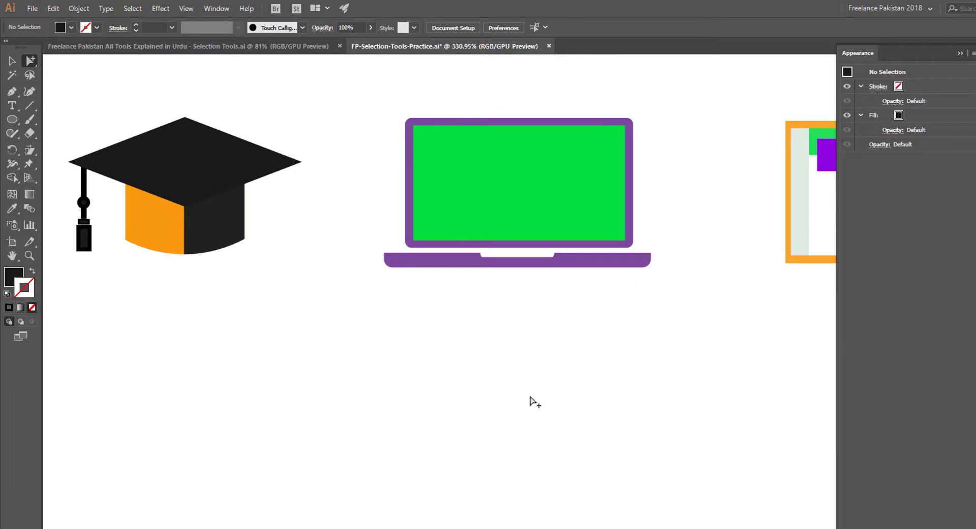
key(ctrl+0)
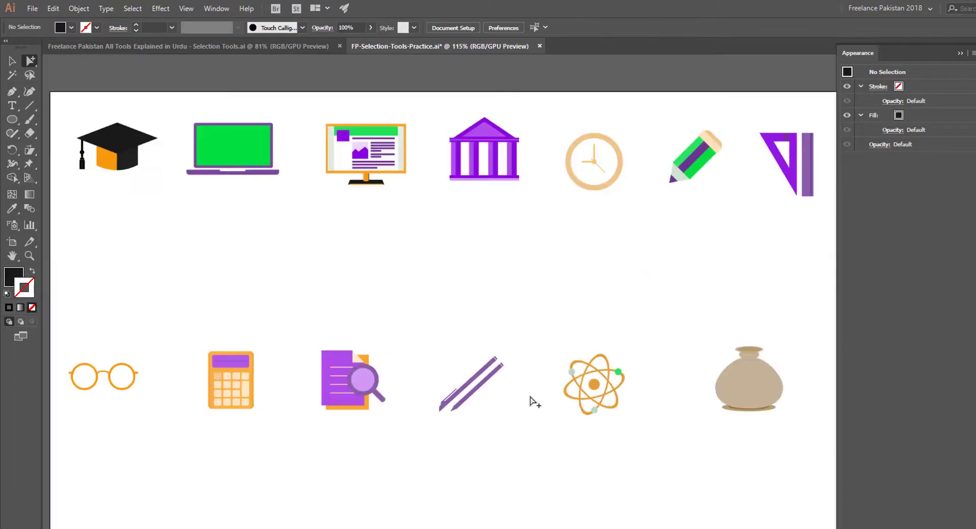
click(14, 76)
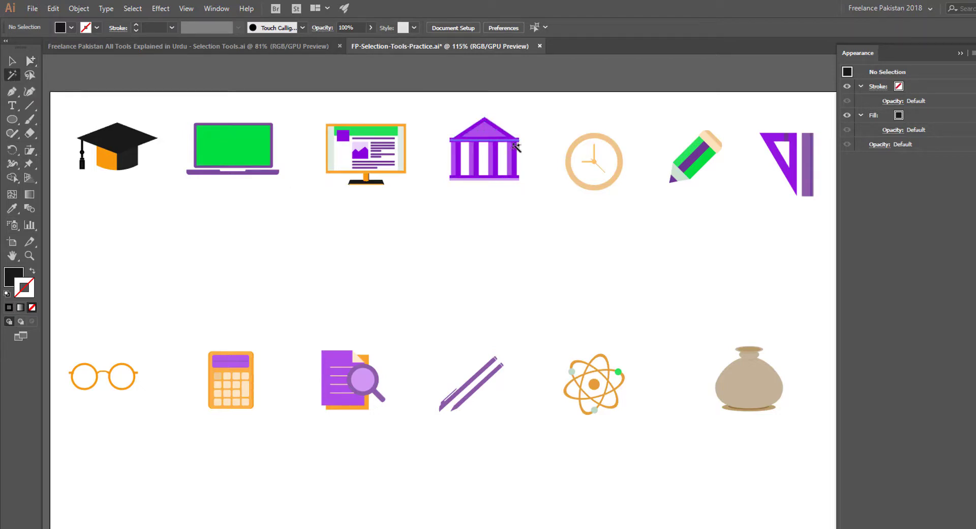
drag(469, 125, 749, 258)
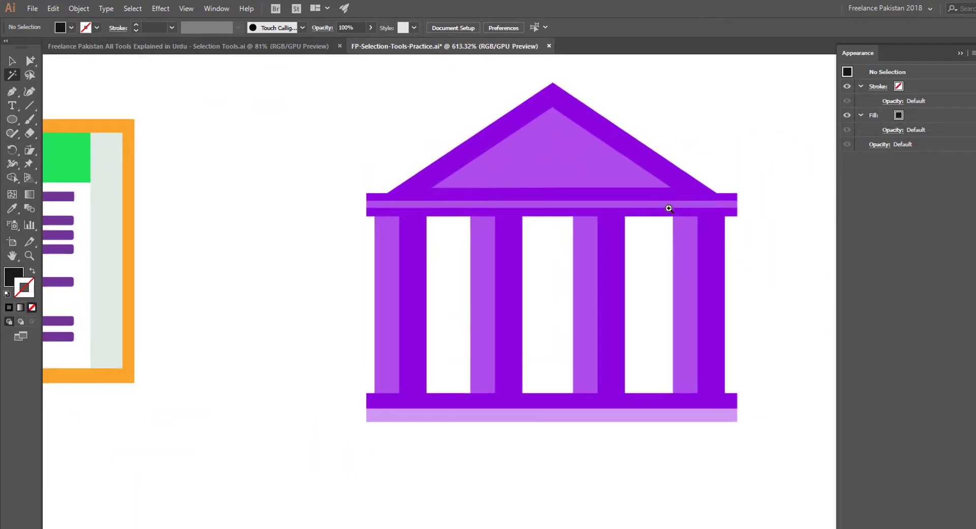
click(610, 131)
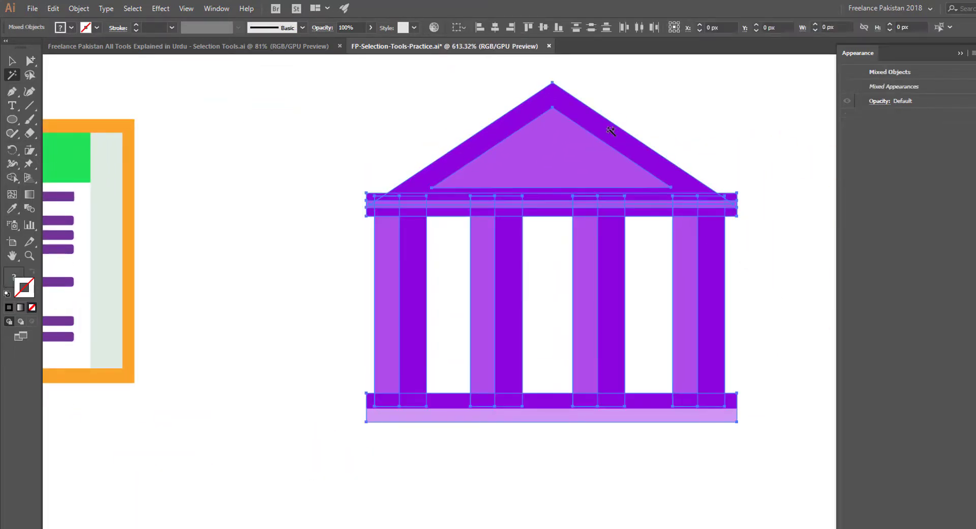
- Check the Magic Wand selection across the icons, and set the tool's fill color tolerance to 0
drag(653, 482, 504, 460)
drag(621, 506, 499, 485)
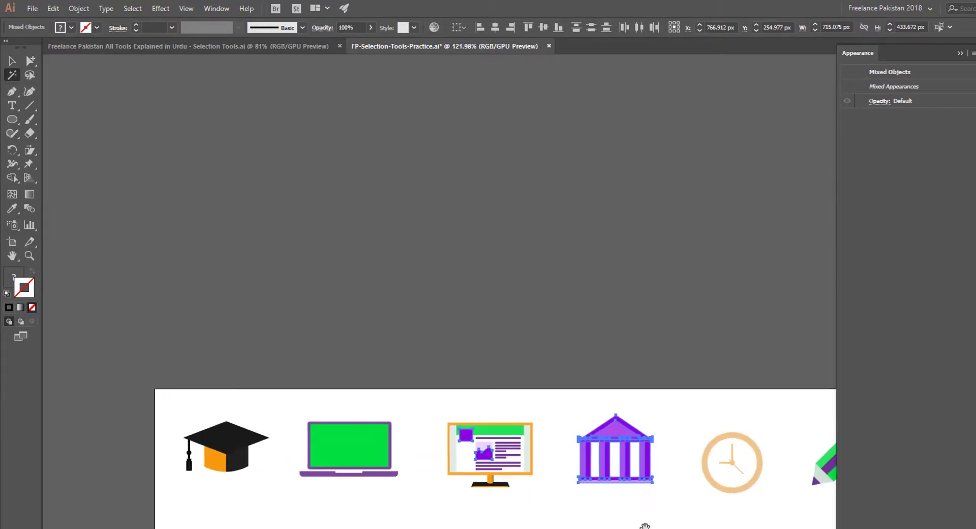
drag(643, 526, 460, 213)
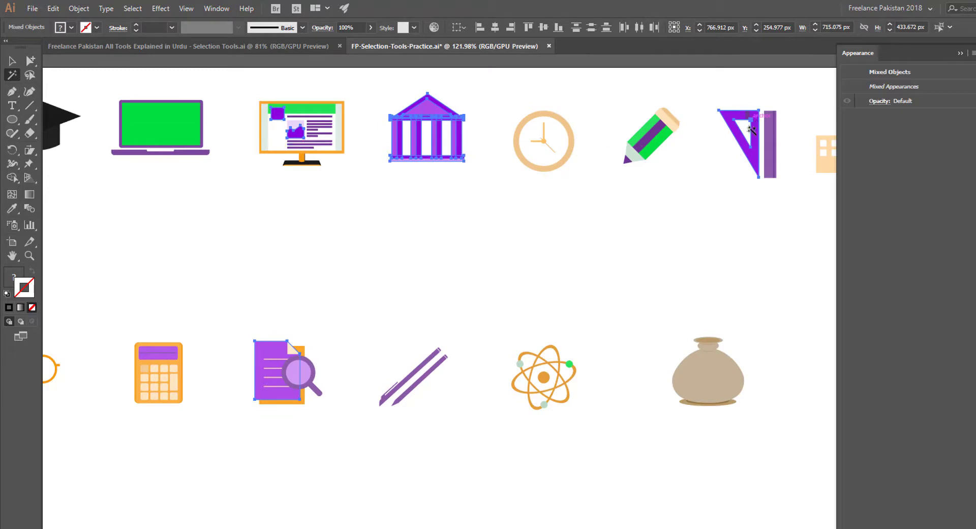
key(ctrl+0)
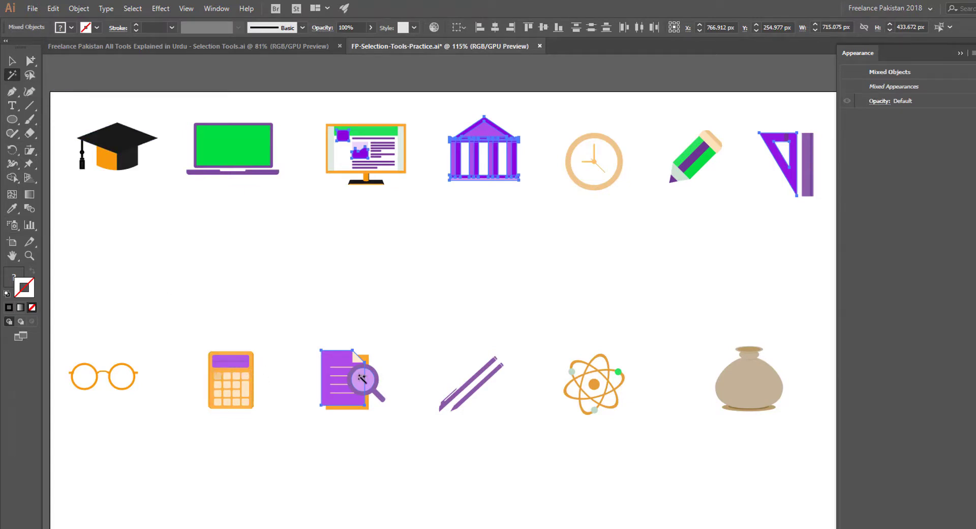
double_click(13, 74)
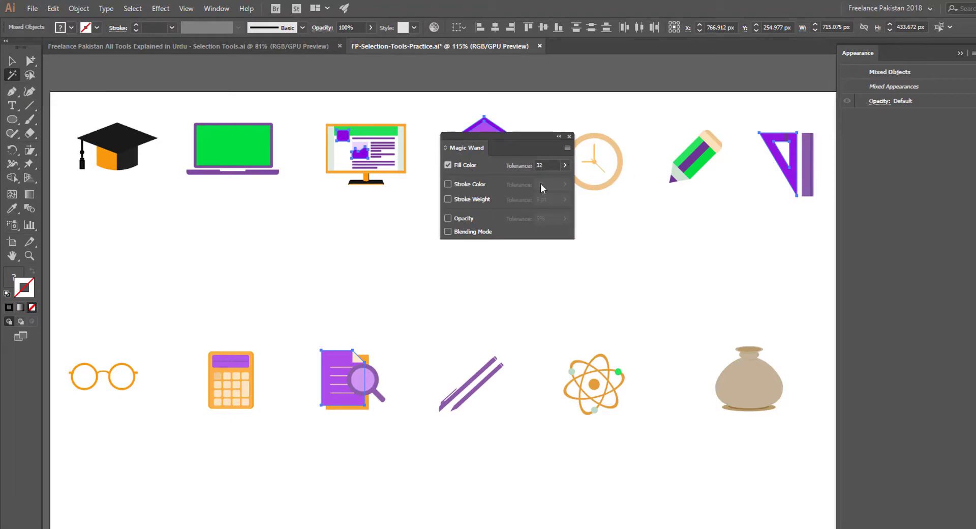
click(545, 165)
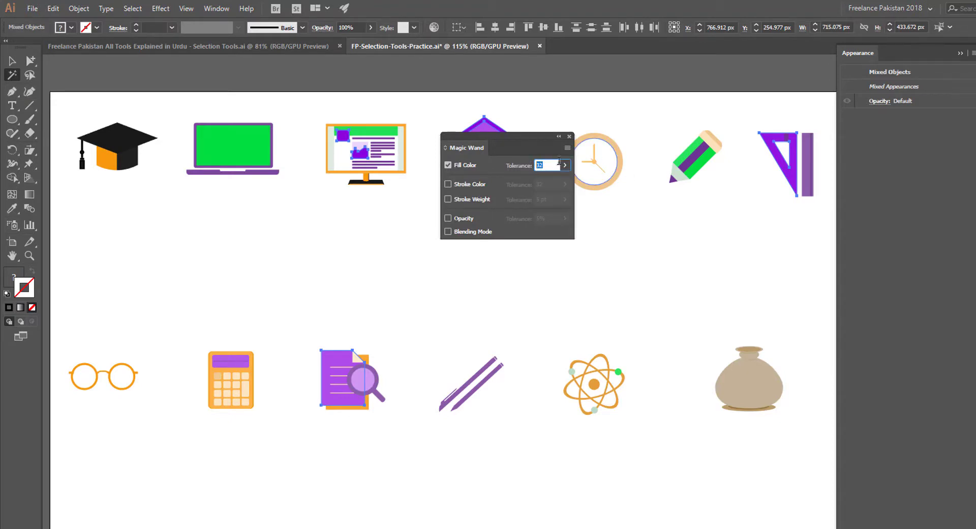
text(0)
click(569, 137)
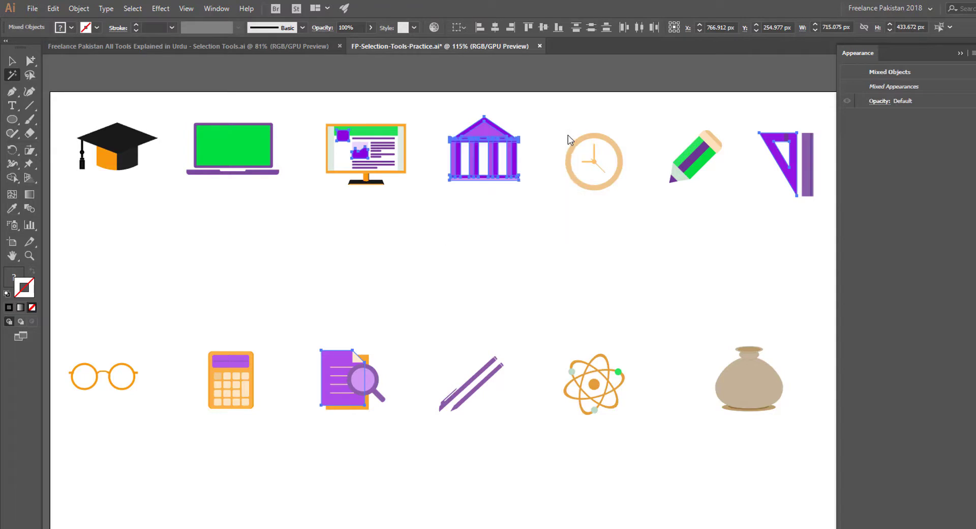
- Clear the selection and try the Magic Wand on the purple set square and on the bank's lighter purple pediment
click(133, 8)
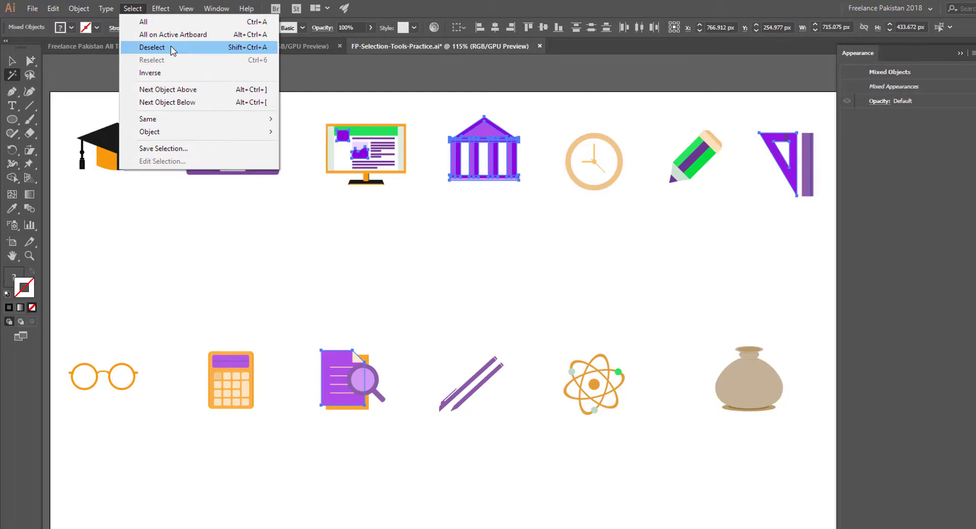
click(153, 47)
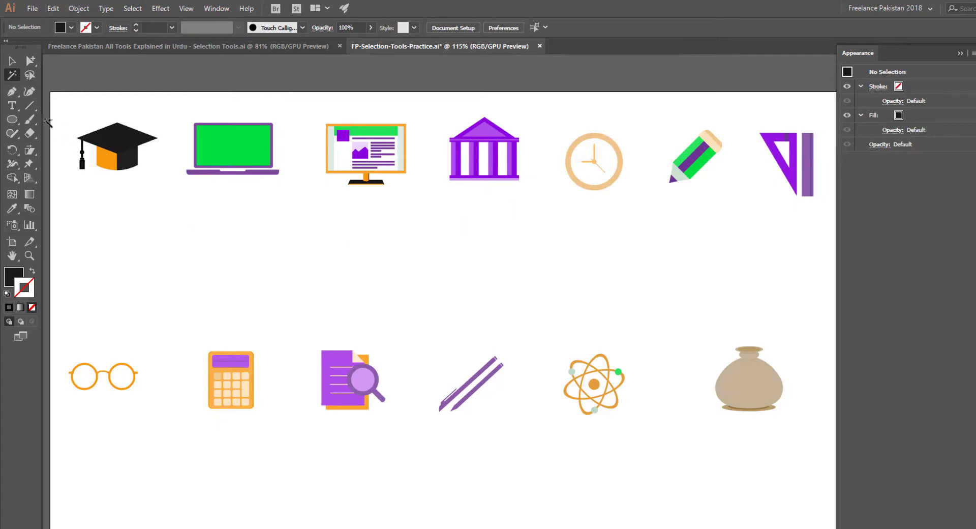
double_click(13, 76)
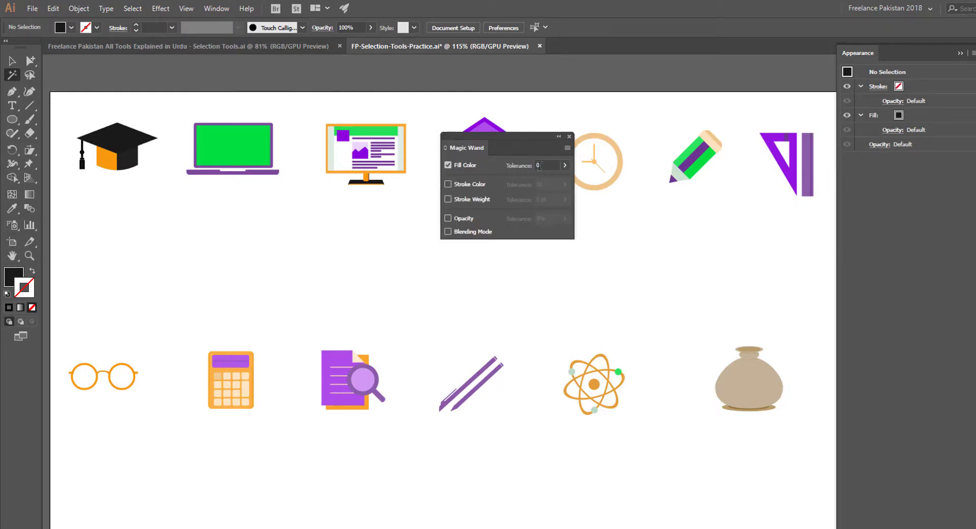
click(569, 136)
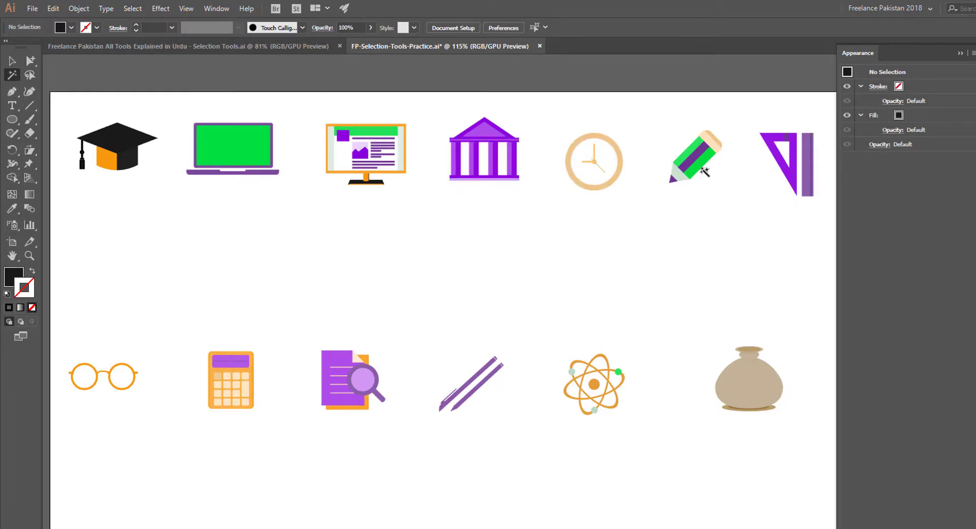
click(770, 139)
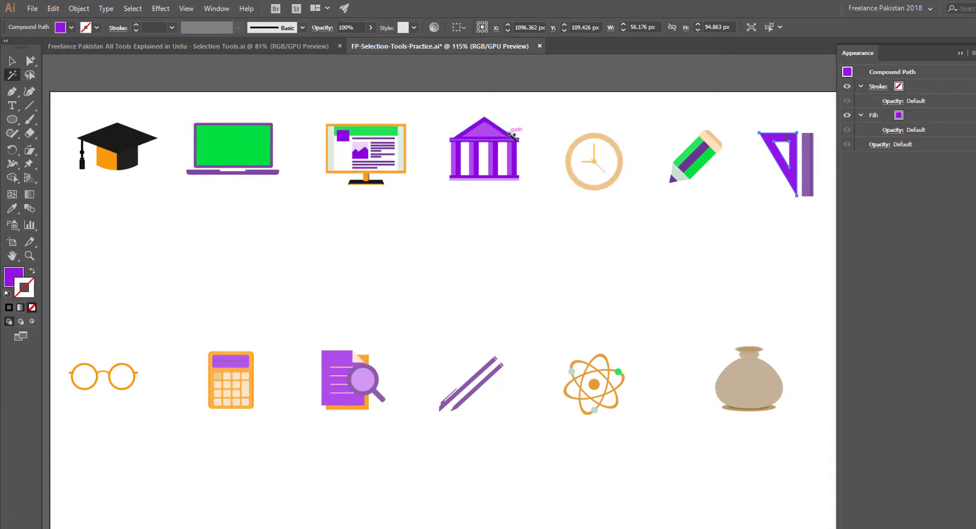
click(487, 134)
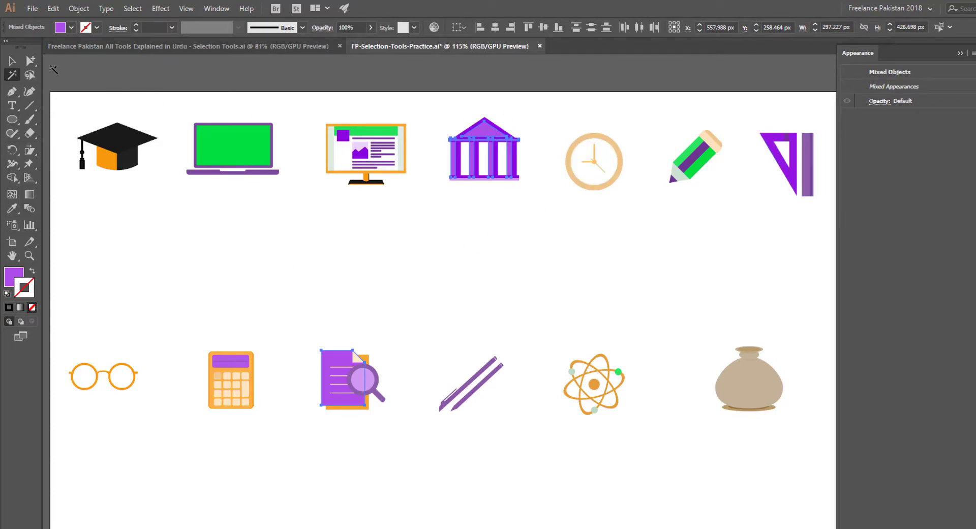
- Raise the Magic Wand's fill color tolerance for a broader color match, and clear the current selection
double_click(12, 75)
click(520, 166)
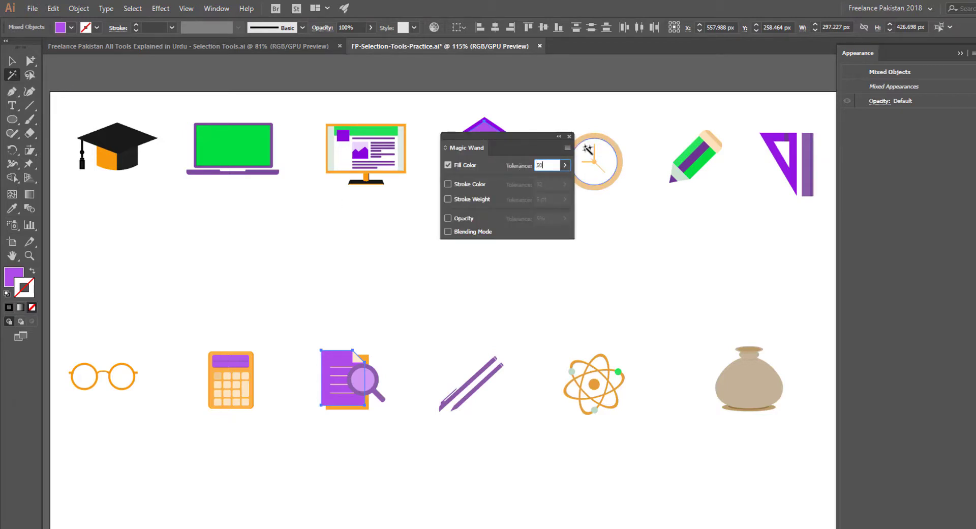
key(Return)
click(569, 137)
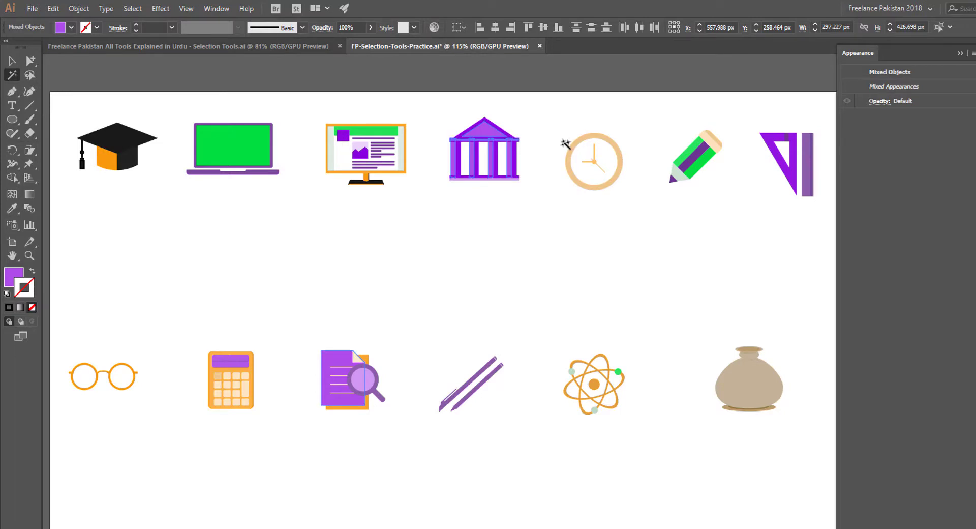
click(563, 142)
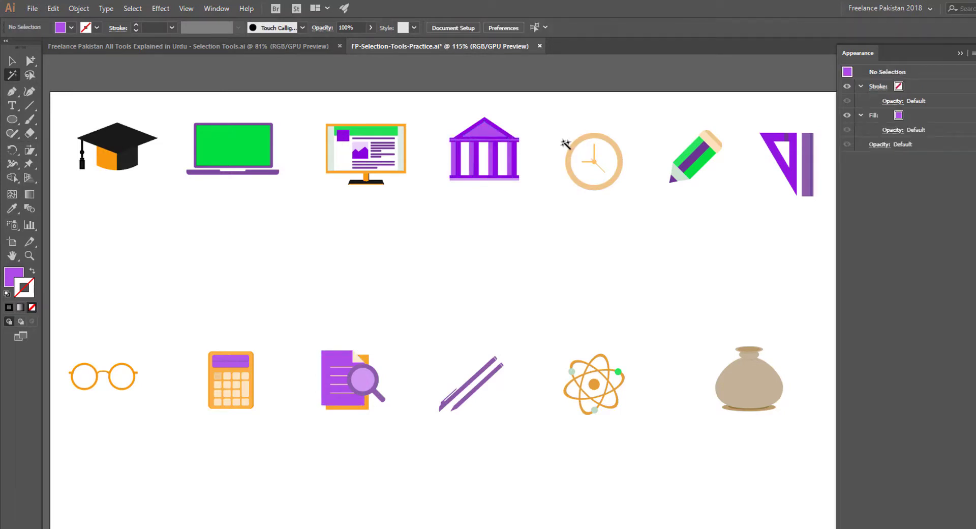
- Select all objects with purple fills similar to the bank's light purple pediment using the Magic Wand, and inspect the selected icons
click(484, 133)
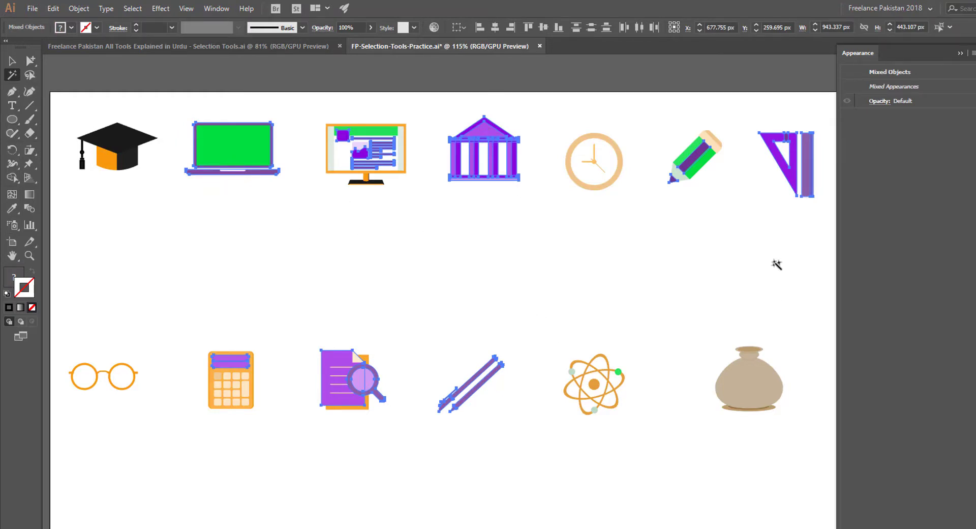
key(ctrl+space)
drag(471, 121, 721, 270)
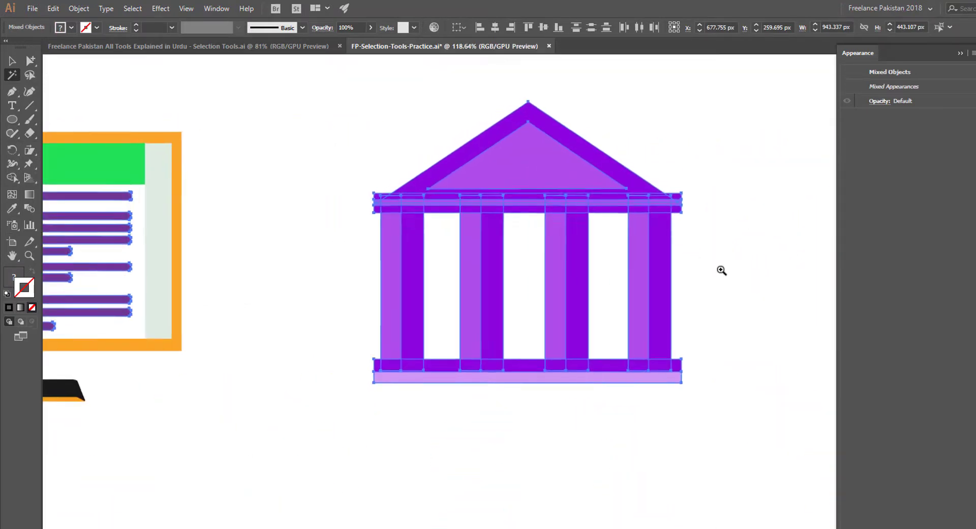
key(ctrl+space)
drag(572, 457, 372, 418)
key(space)
drag(573, 514, 537, 280)
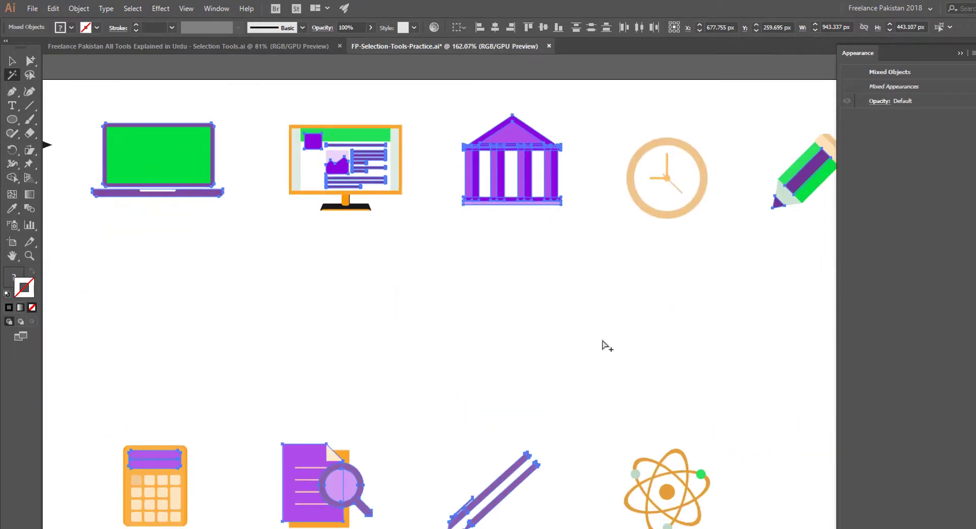
key(ctrl+space)
drag(605, 344, 550, 340)
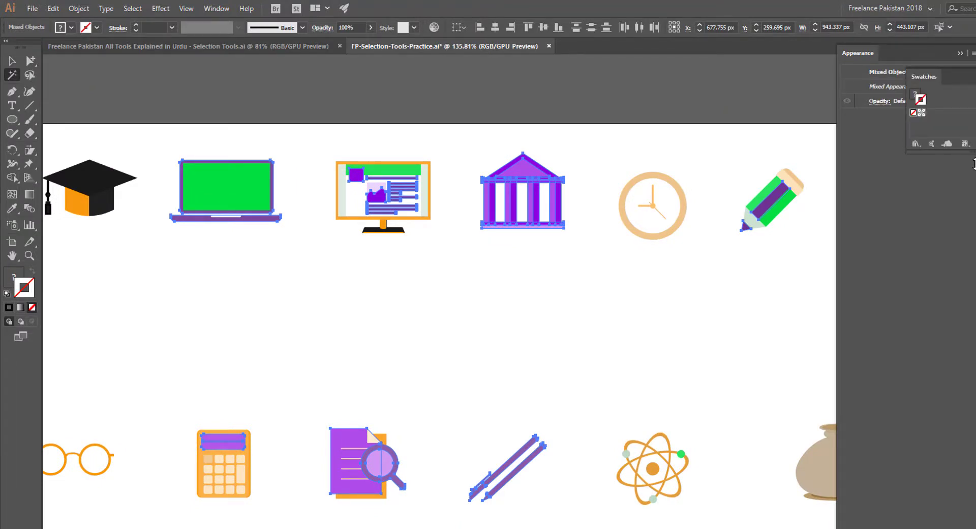
- Enlarge the Swatches panel and clear the selection of purple objects
drag(974, 163, 974, 257)
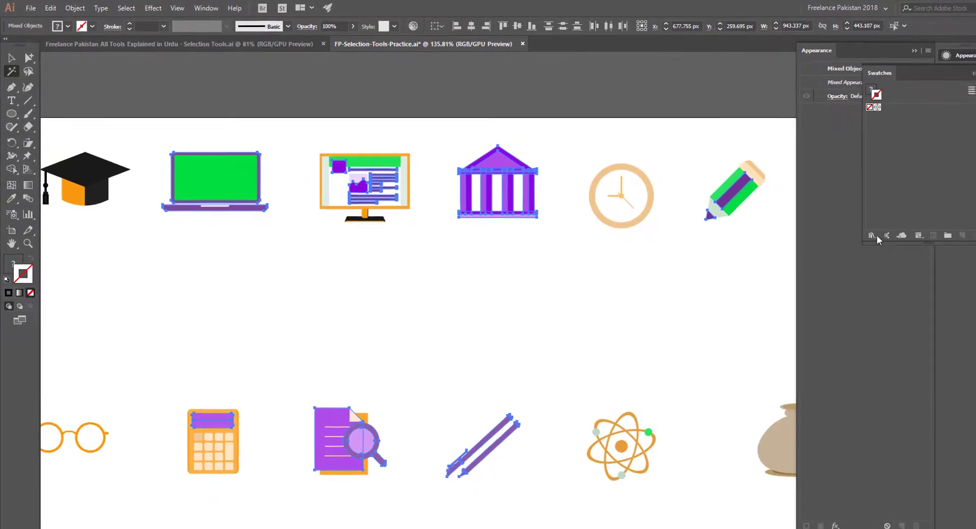
click(872, 235)
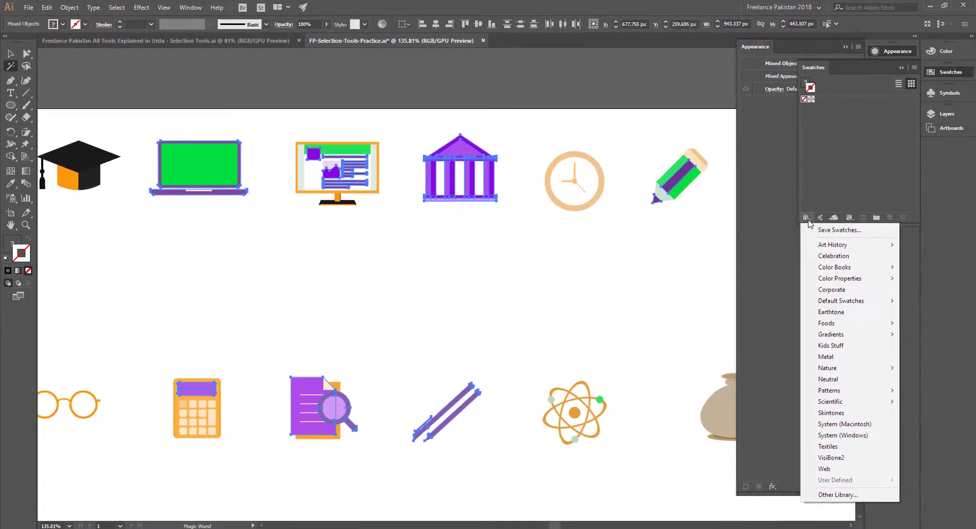
click(831, 158)
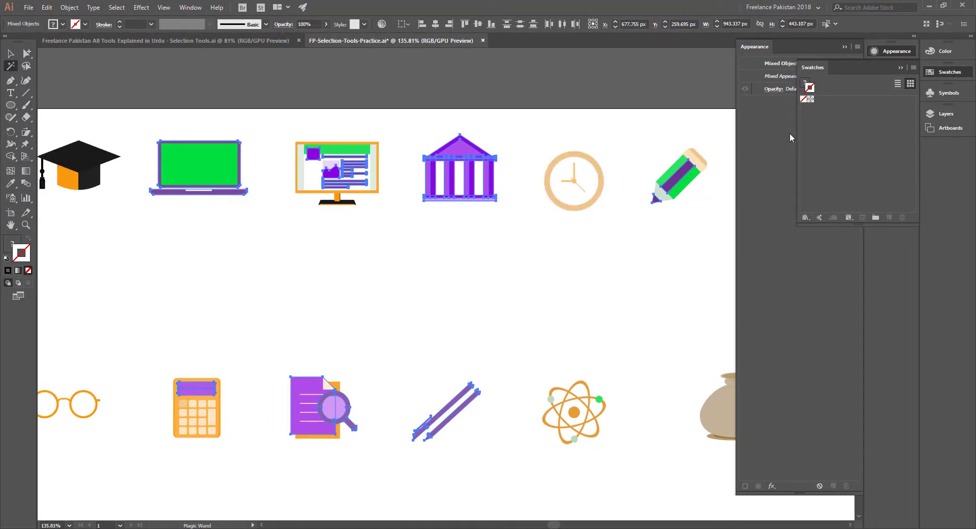
click(10, 53)
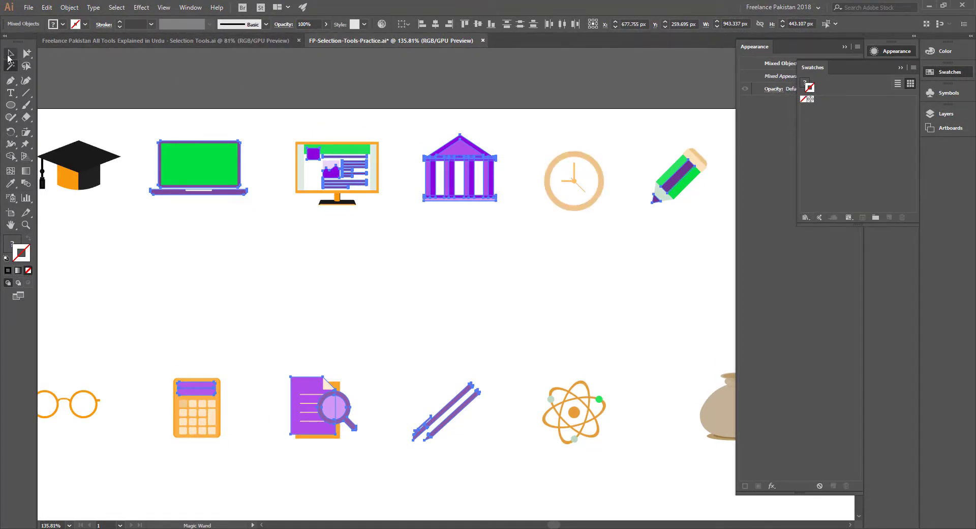
click(298, 72)
drag(502, 306, 350, 270)
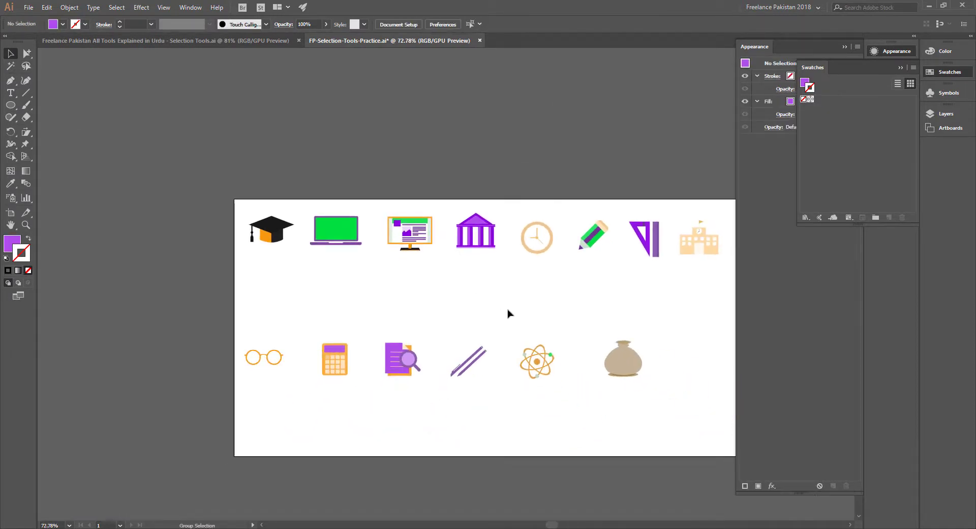
- Select all icons on the artboard and create a color group named FP Color Group from the selected artwork
drag(571, 308, 425, 231)
drag(277, 209, 270, 212)
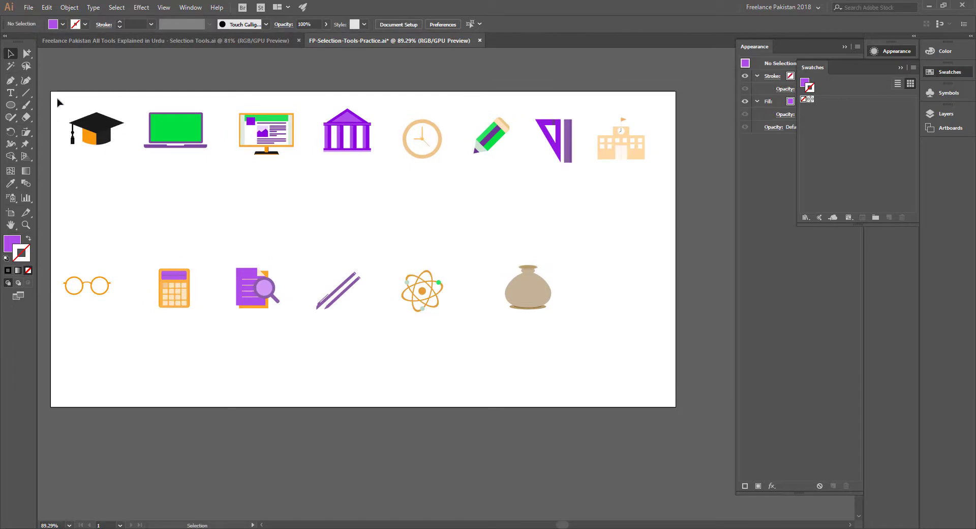
drag(57, 98, 666, 363)
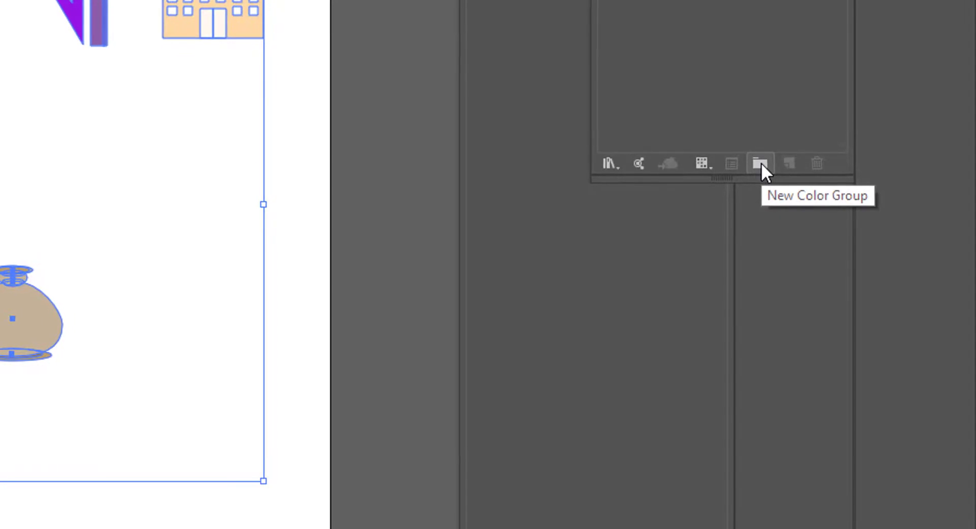
click(783, 173)
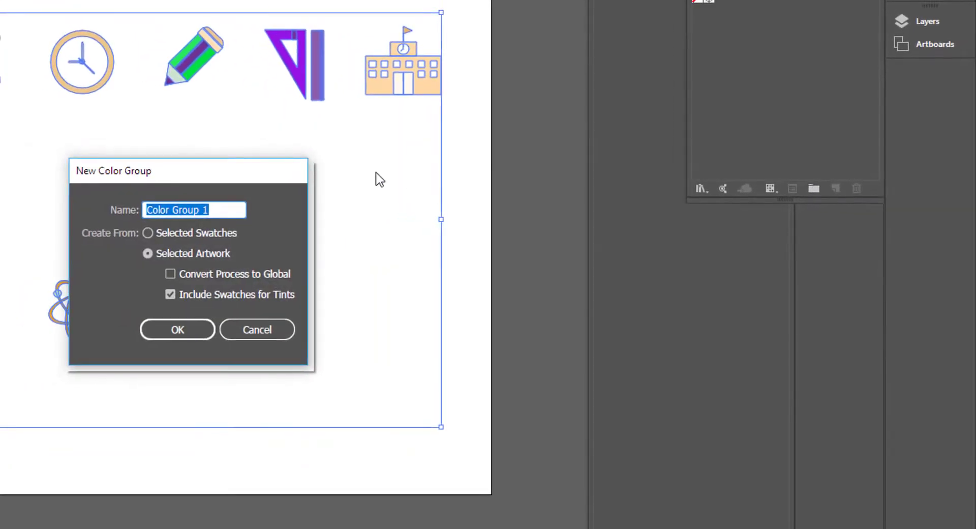
drag(413, 131, 427, 129)
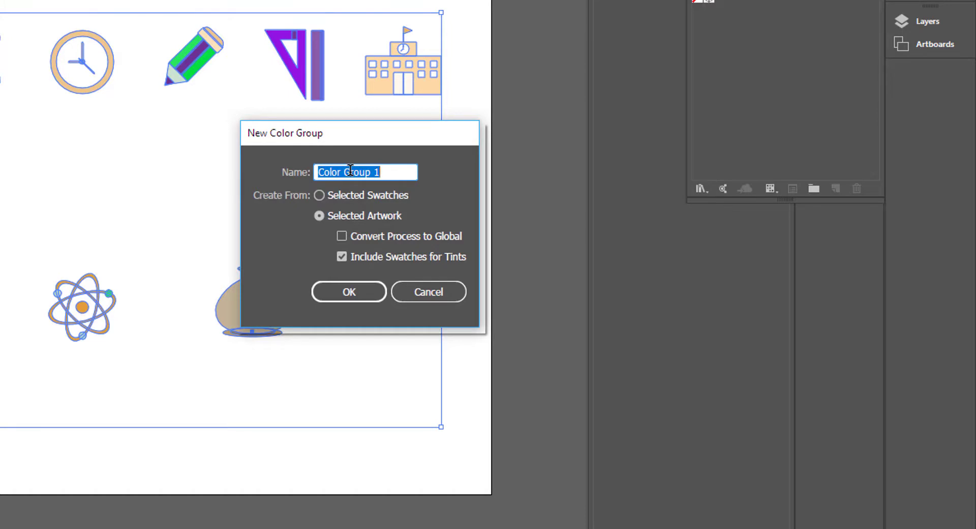
text(FP Color Group)
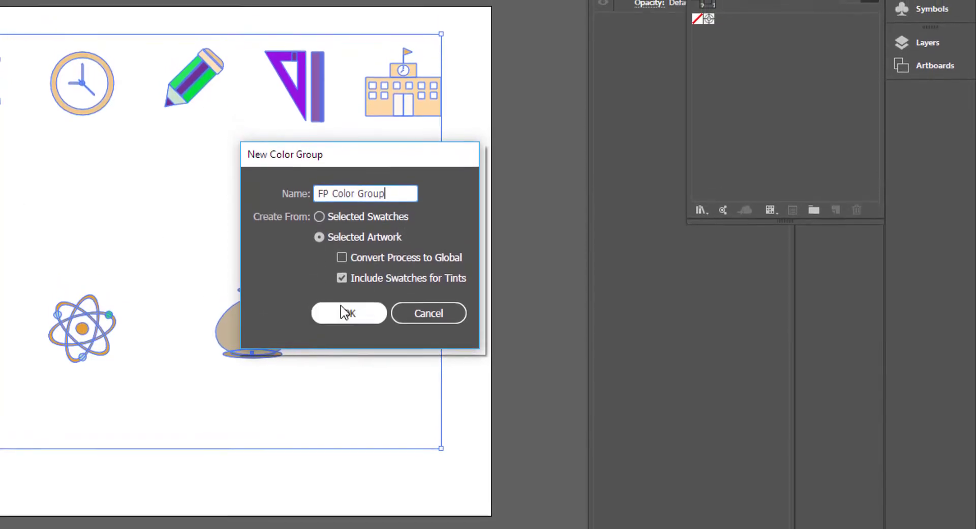
click(350, 364)
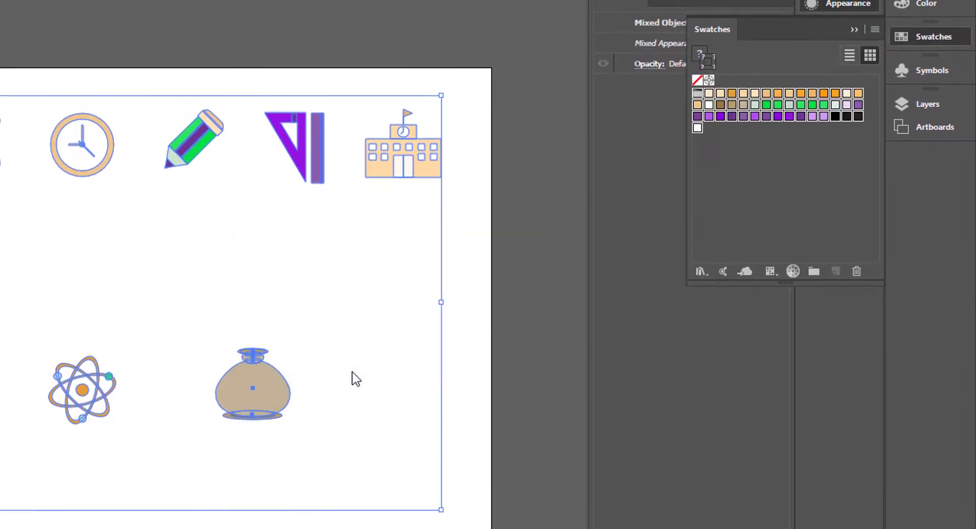
- Deselect the artwork and look over the swatches in the new color group
click(763, 164)
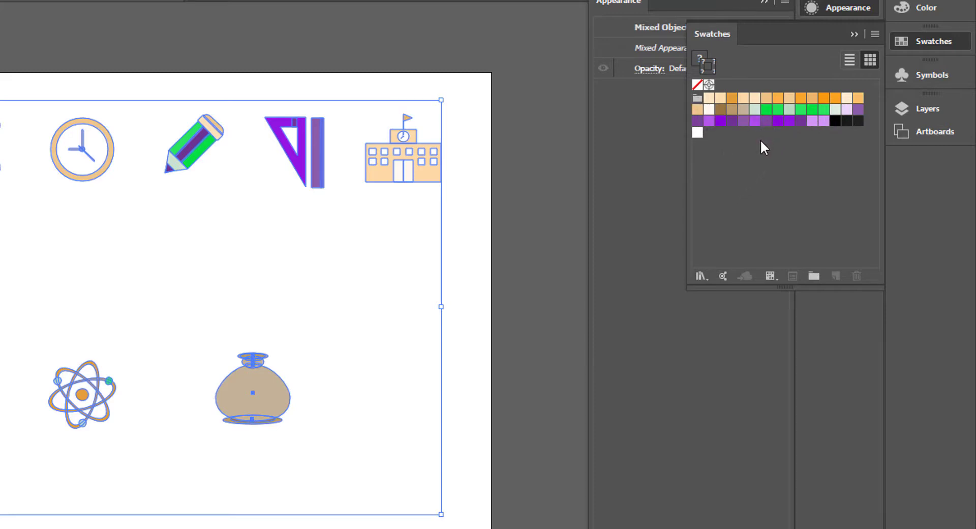
click(527, 199)
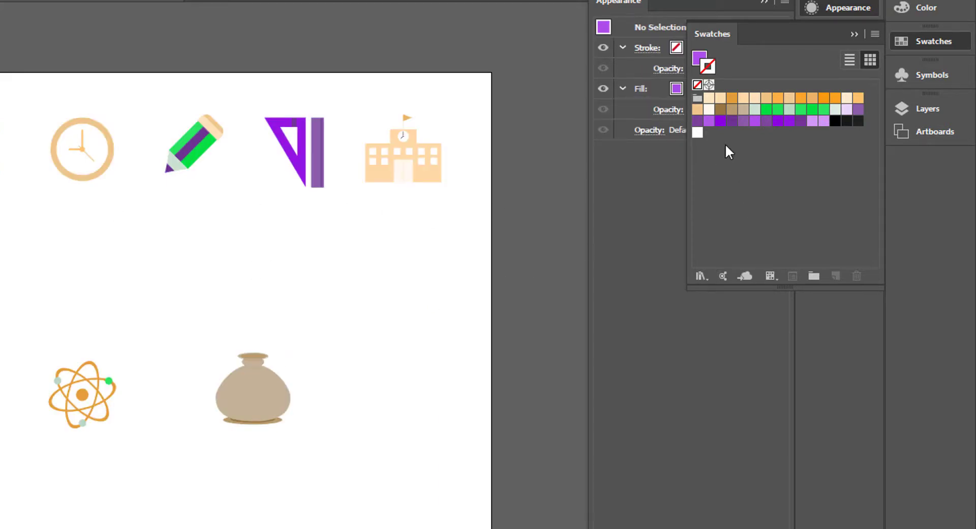
click(696, 98)
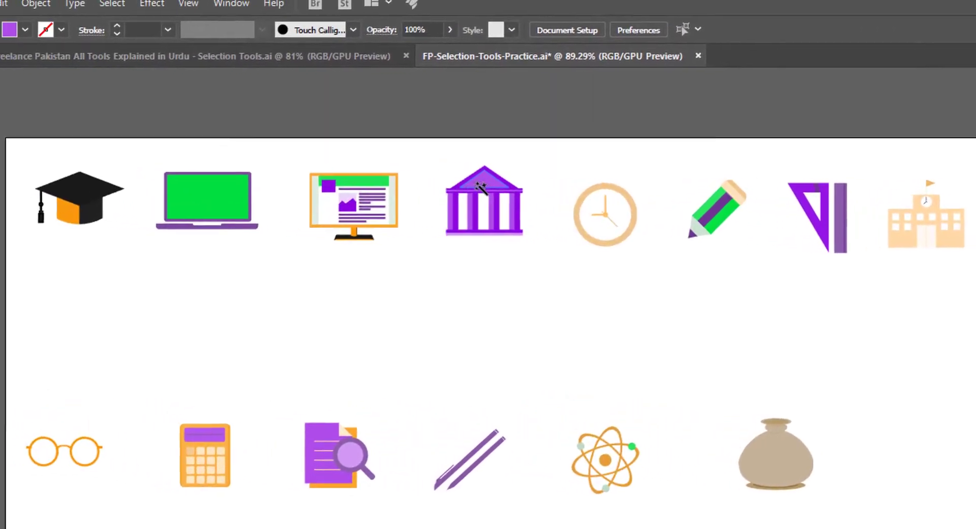
- Select the purple-filled objects across the icons with the Magic Wand from the bank's pediment, and make their fill active
click(540, 191)
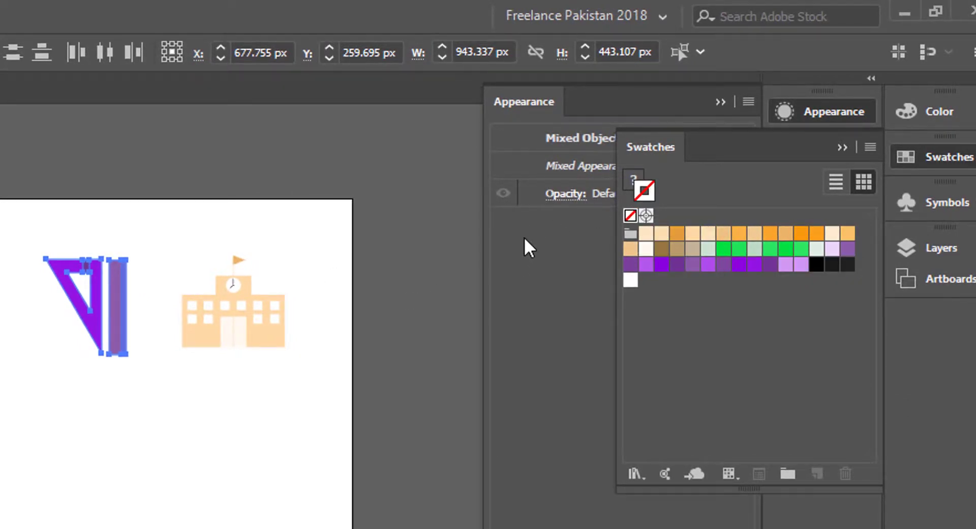
click(633, 183)
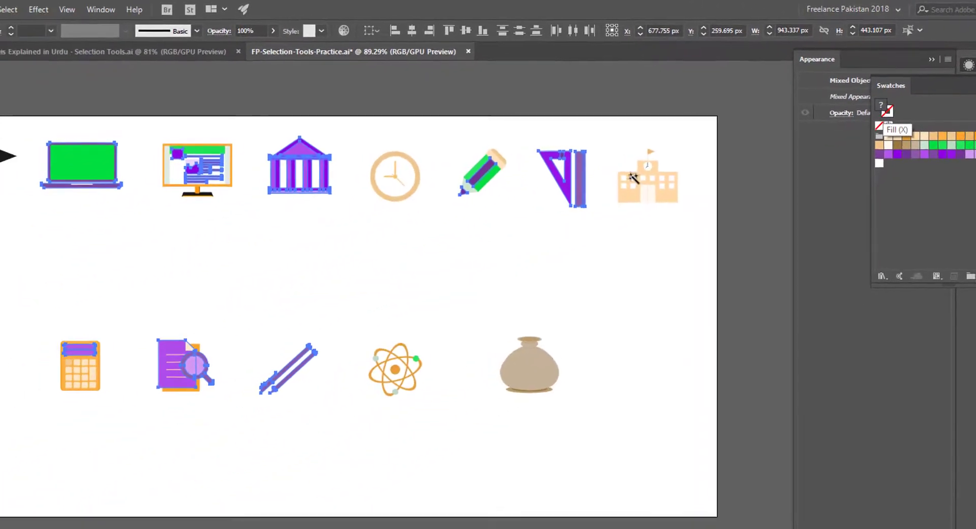
click(20, 292)
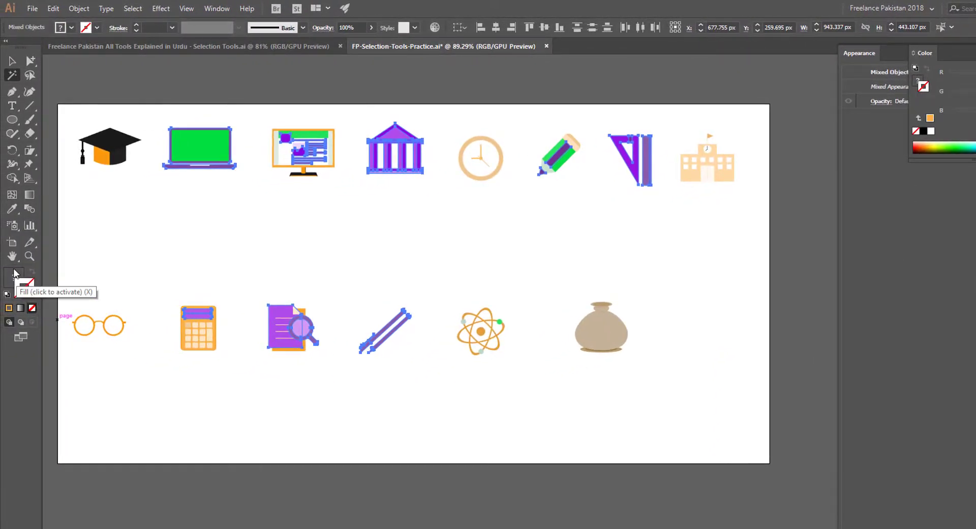
click(16, 273)
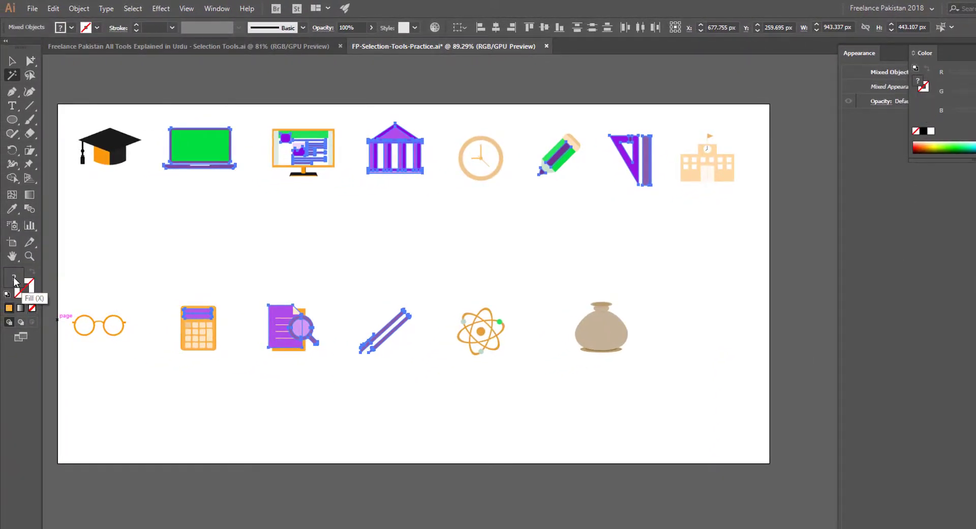
- Recolor the selected purple objects with a light orange swatch from the color group, and clear the selection
click(952, 191)
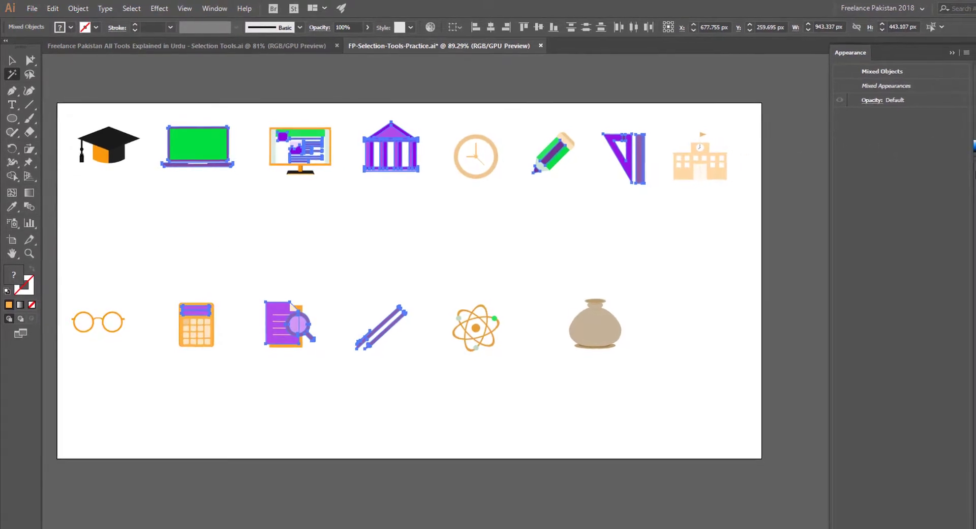
click(973, 54)
click(973, 76)
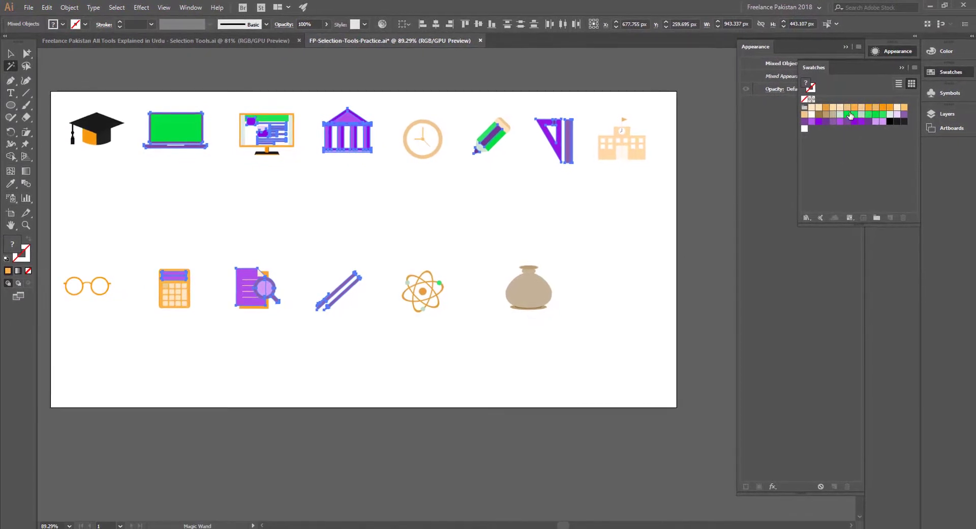
click(853, 108)
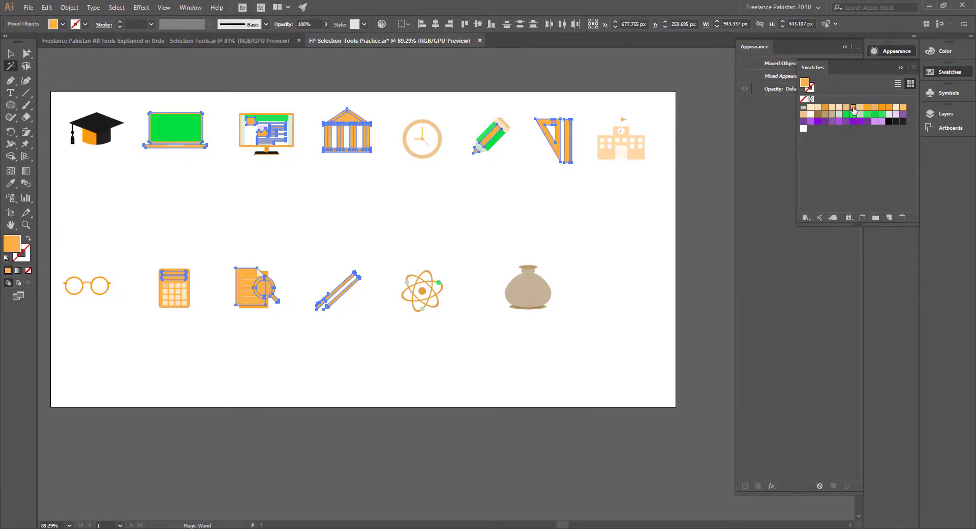
click(10, 52)
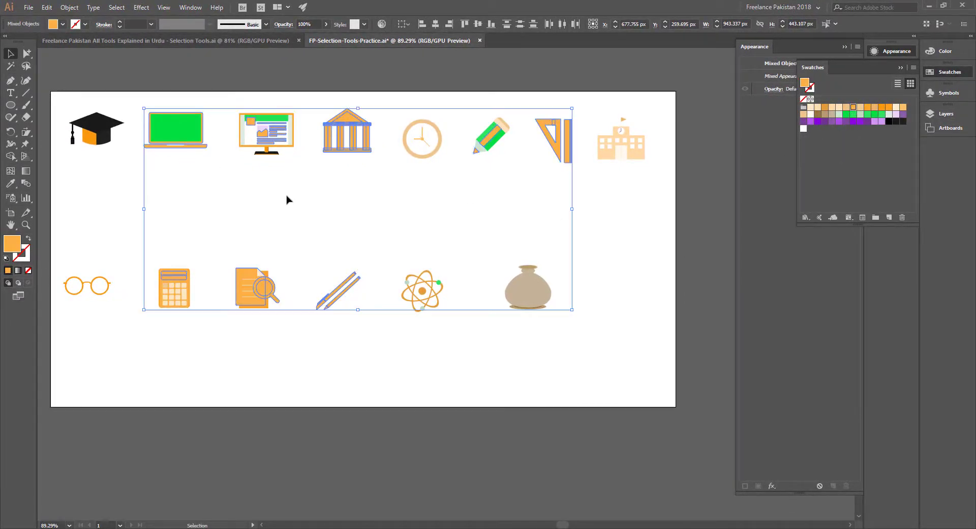
click(307, 207)
- Select all green fills matching the laptop screen with the Magic Wand, recolor them with a purple swatch, and deselect
key(ctrl+space)
drag(293, 122, 320, 168)
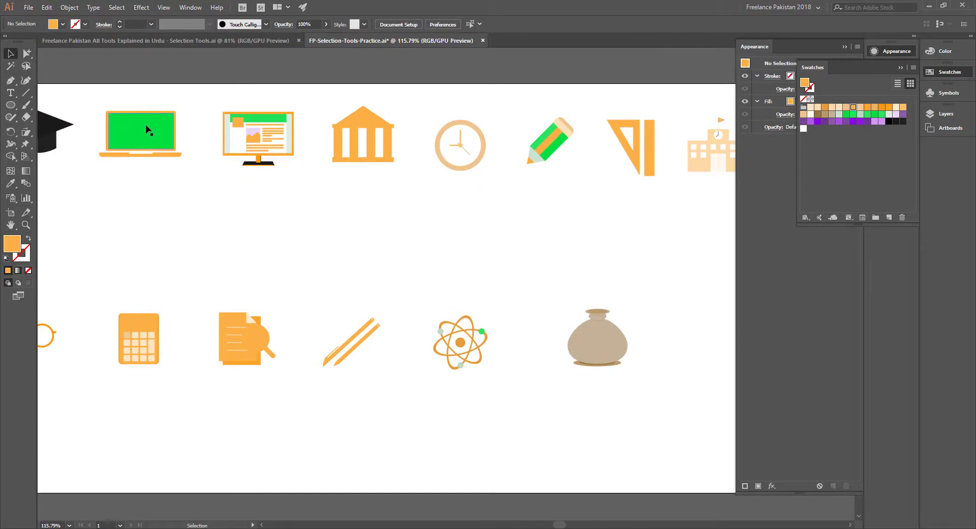
click(12, 69)
click(137, 140)
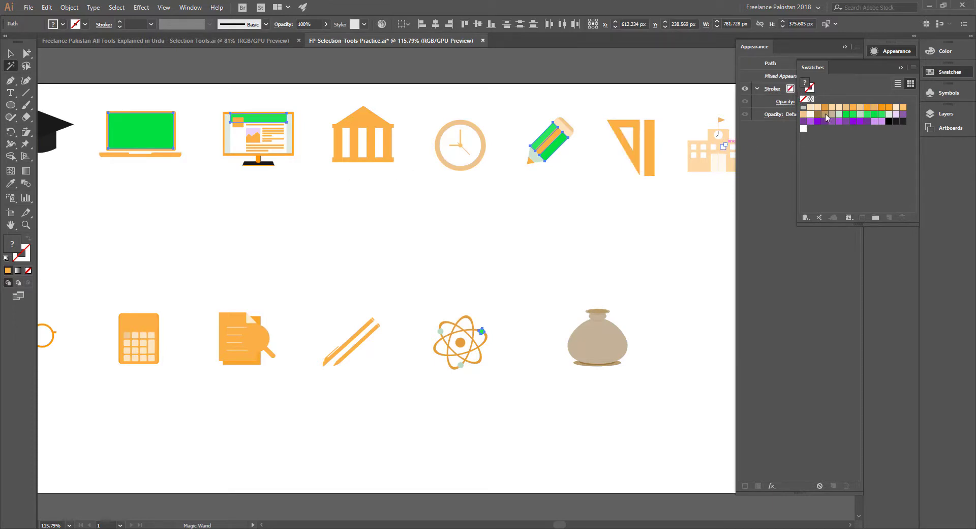
click(853, 122)
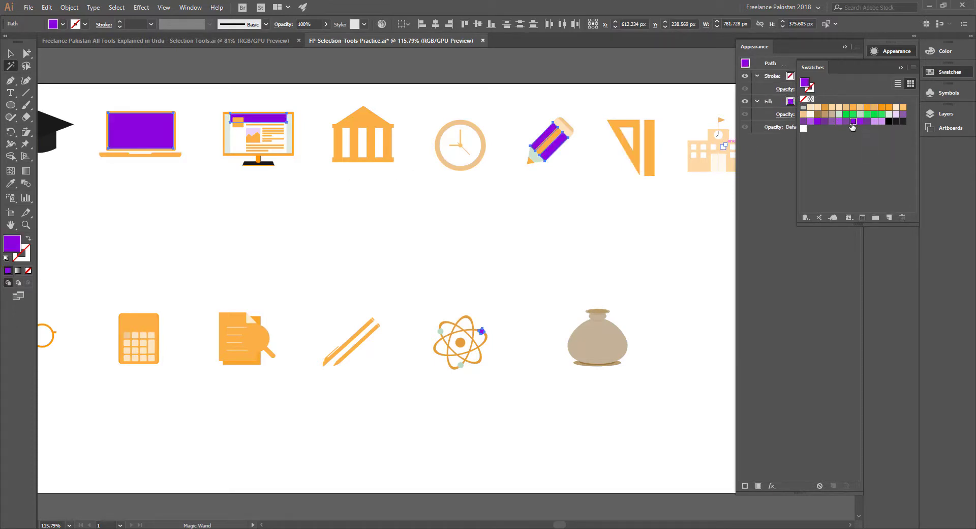
click(11, 55)
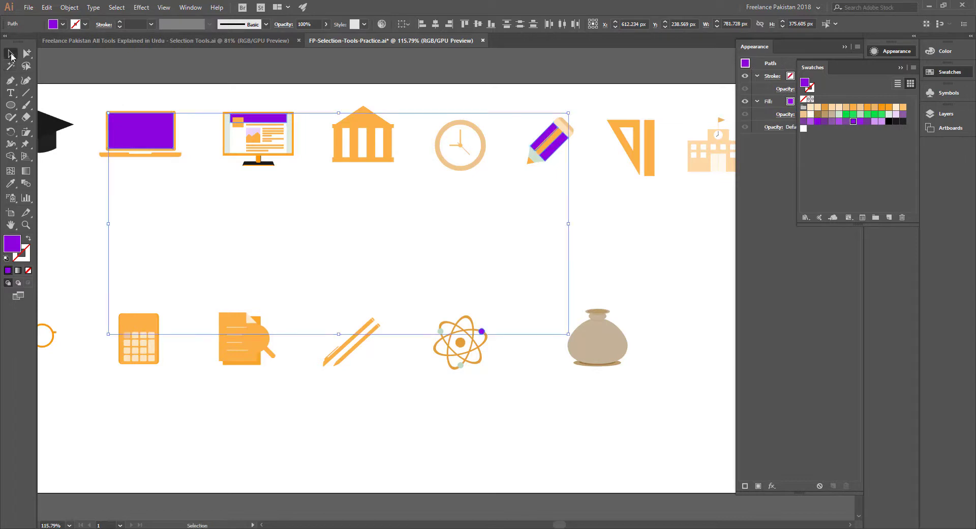
click(432, 253)
- Pick individual parts of the monitor icon with the Selection tool: the orange square, heading bar, picture group and a text line
drag(478, 293, 449, 287)
drag(301, 124, 478, 326)
drag(492, 380, 385, 298)
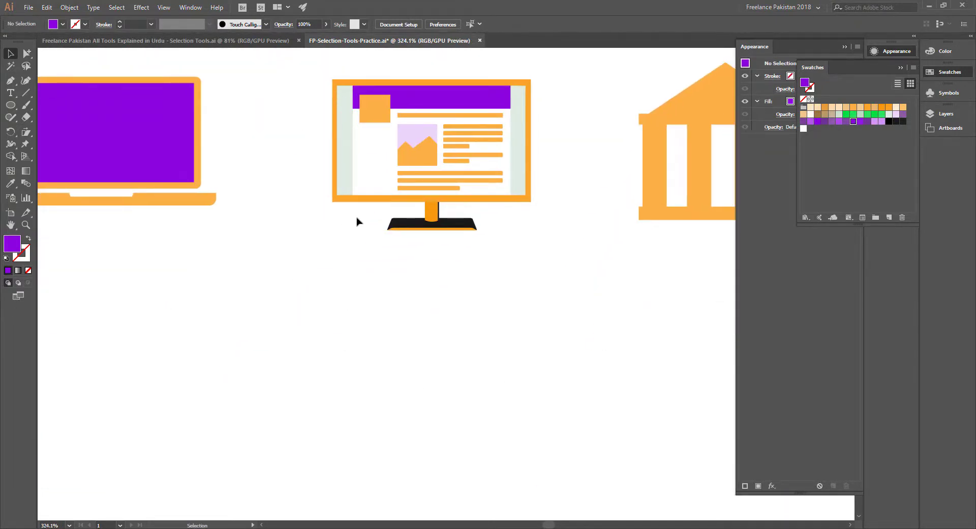
drag(507, 110, 539, 117)
click(10, 52)
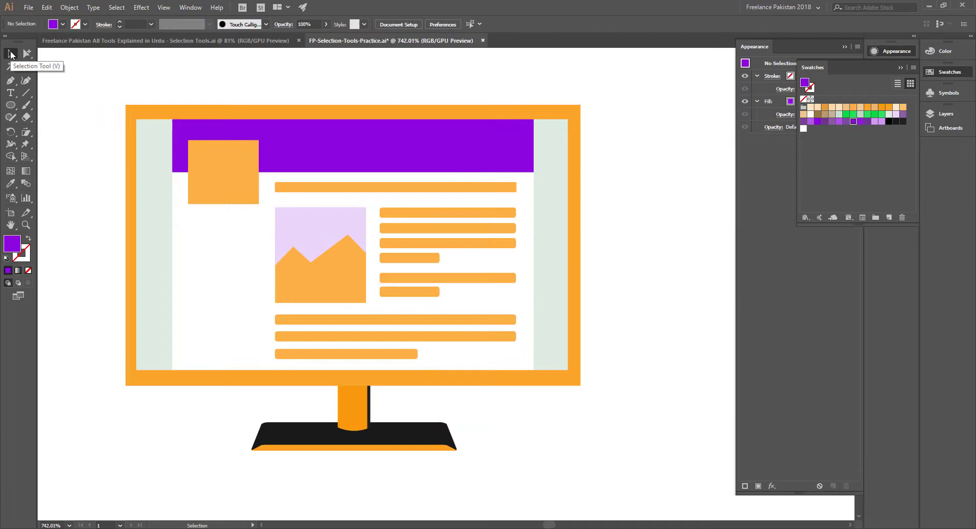
click(226, 188)
click(322, 151)
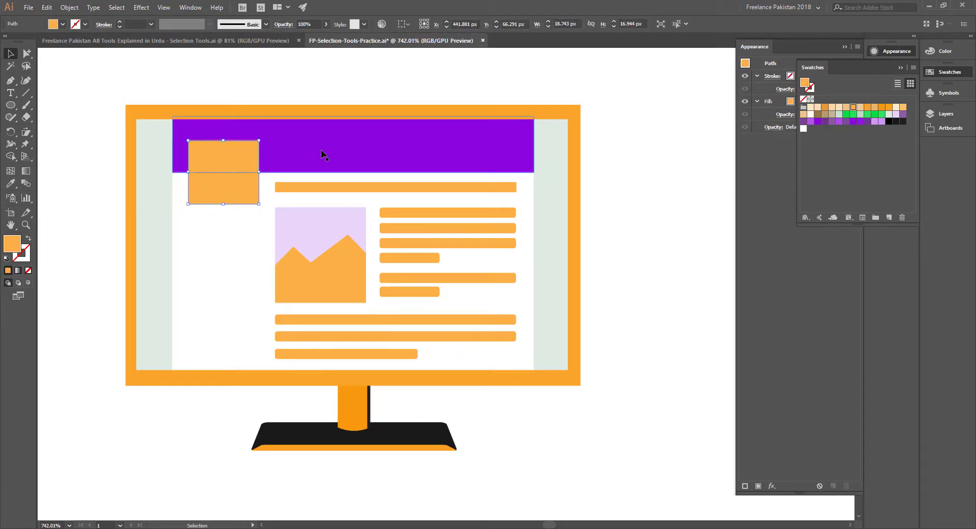
click(327, 187)
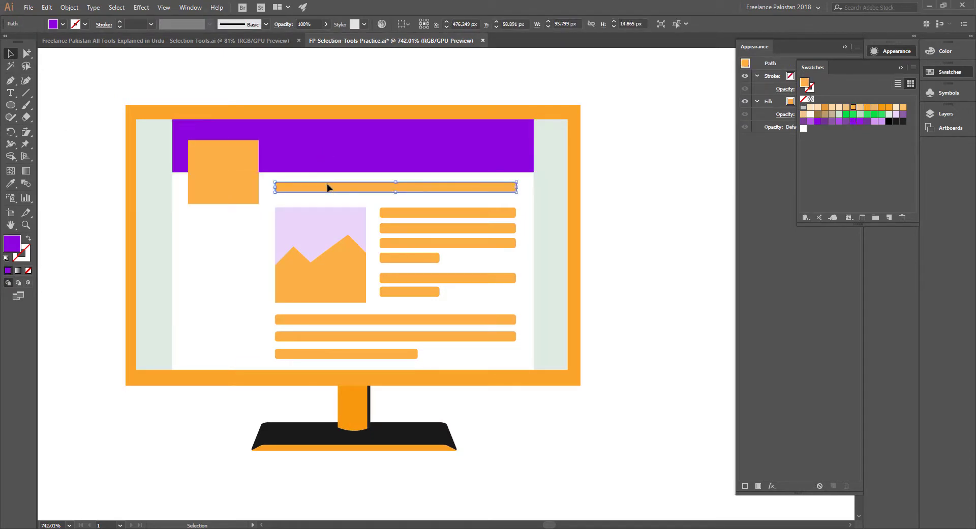
click(330, 226)
click(386, 244)
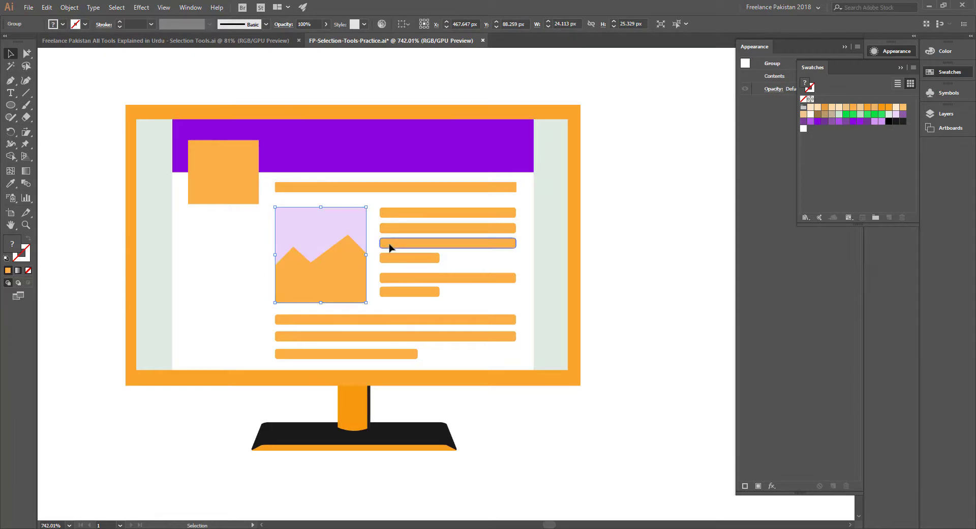
- Select the lower-right anchor point of the monitor's orange square with the Direct Selection tool, and switch back to the Magic Wand
click(27, 53)
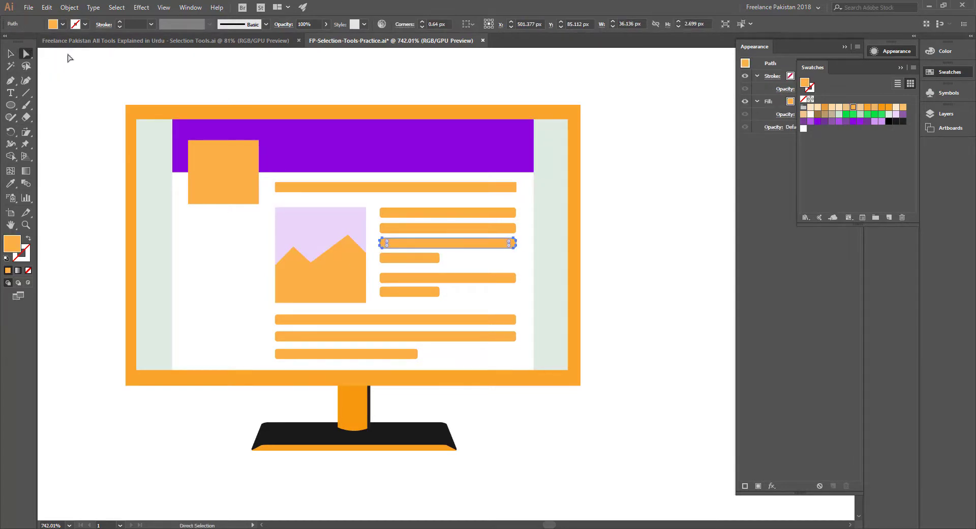
click(258, 205)
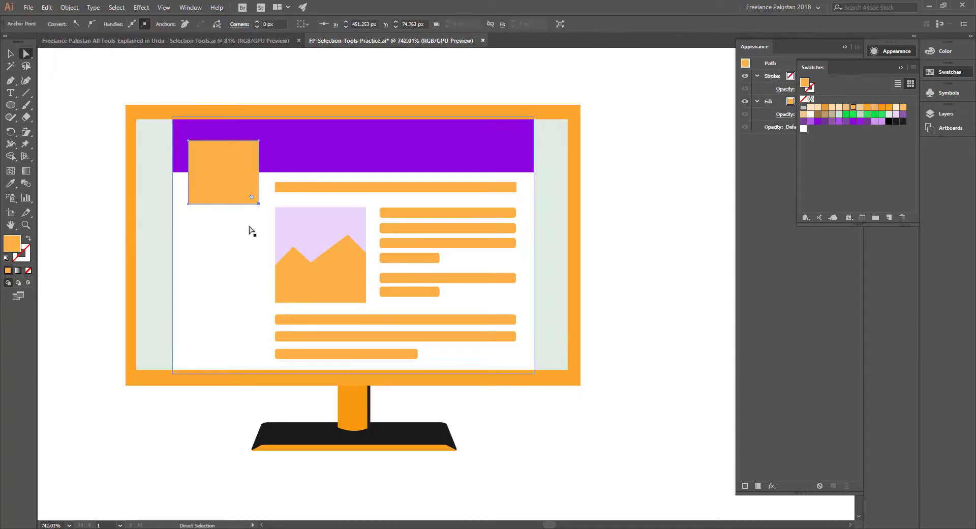
click(11, 66)
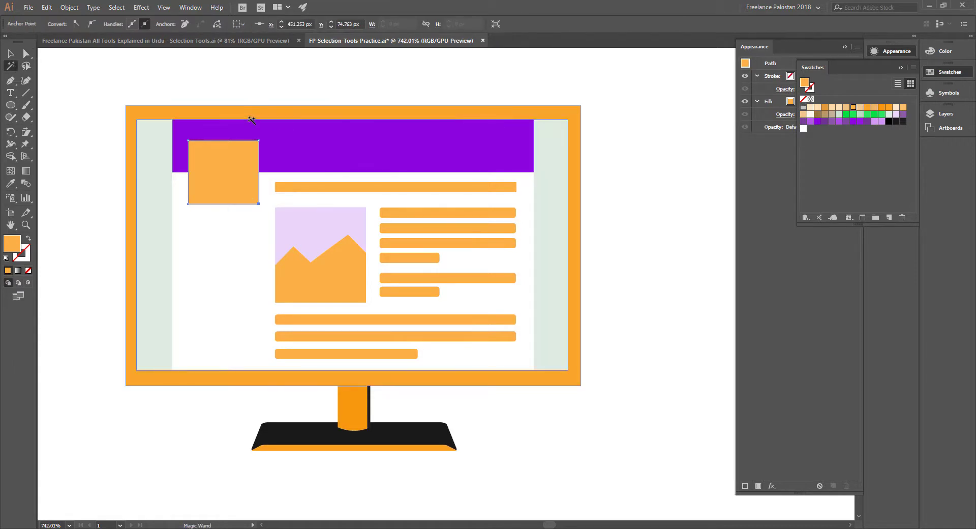
click(266, 155)
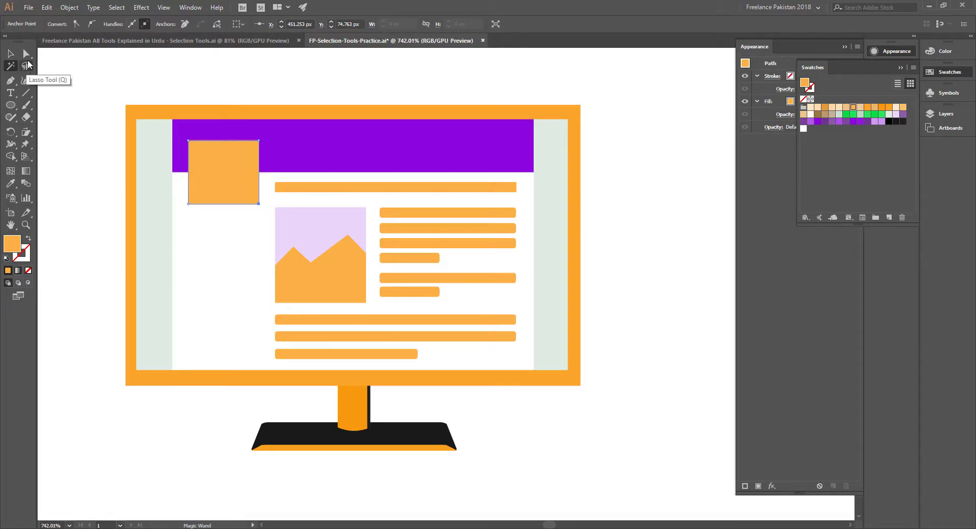
- Clear the selection and use the Lasso tool to select the two upper anchor points of the monitor's orange square
key(v)
click(71, 87)
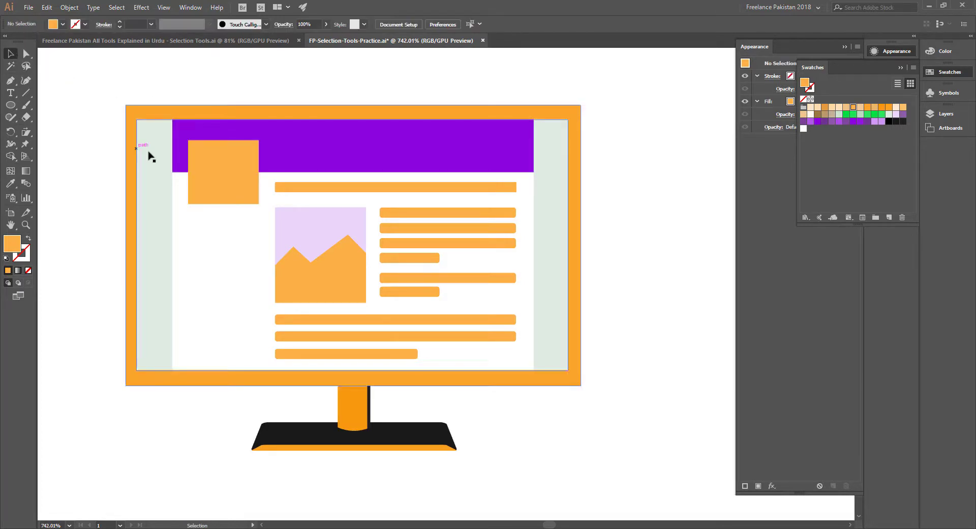
click(26, 66)
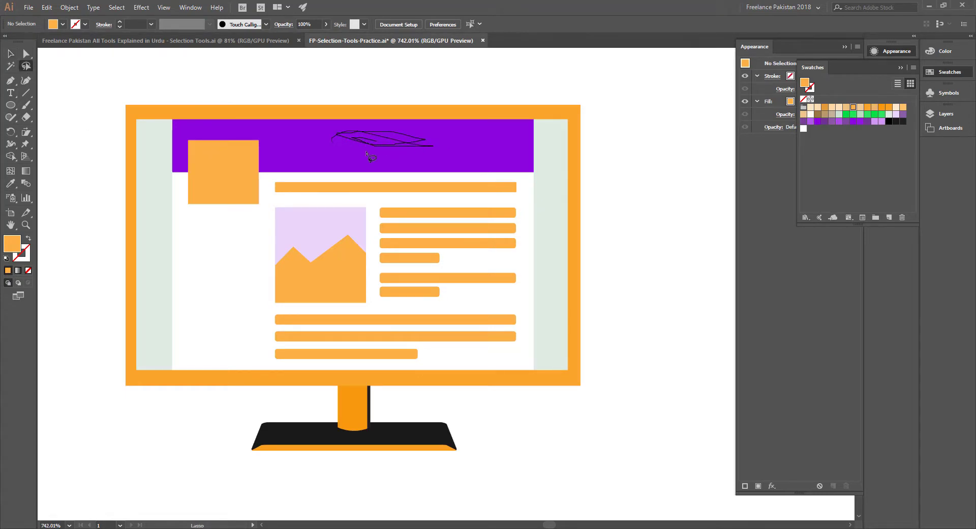
drag(317, 137, 319, 139)
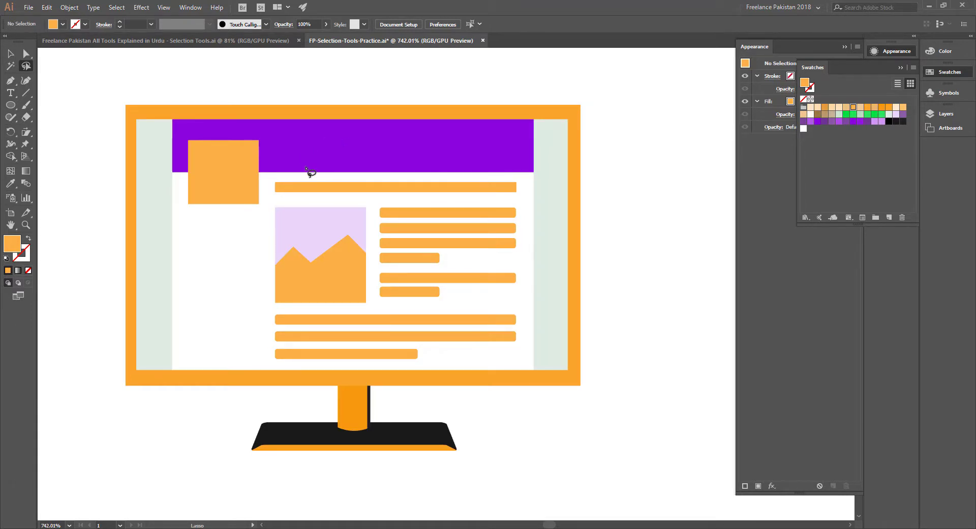
mouse_move(269, 136)
mouse_down()
mouse_move(268, 148)
mouse_move(209, 159)
mouse_move(202, 142)
mouse_move(279, 140)
mouse_move(292, 151)
mouse_up()
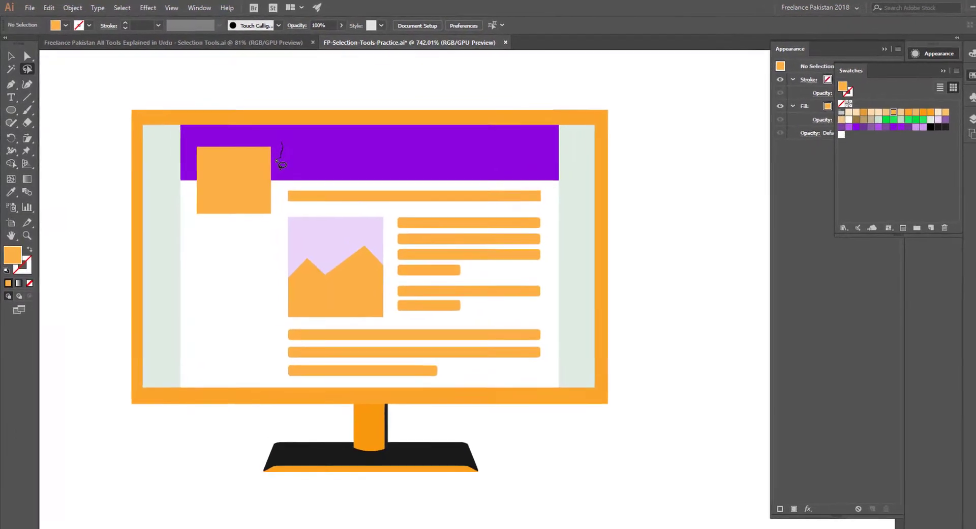
drag(365, 186, 363, 190)
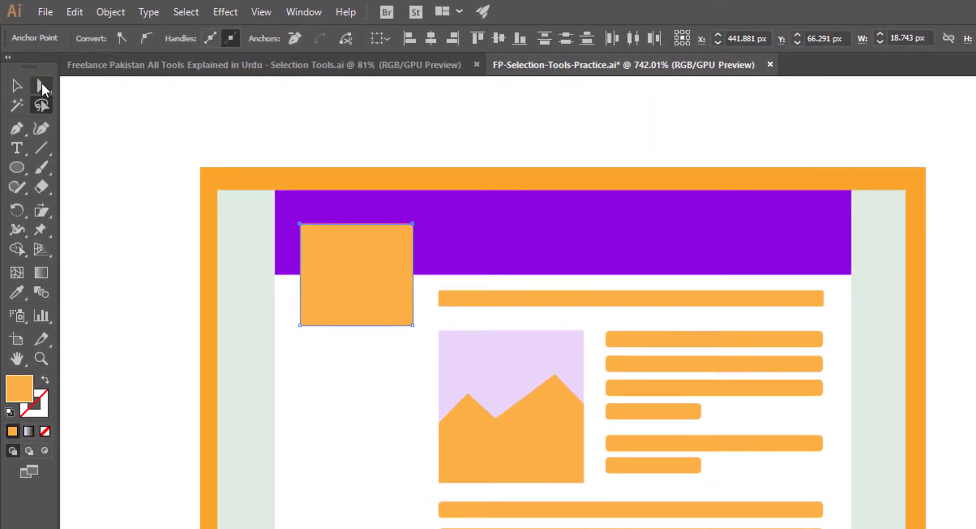
- Round the two upper corners of the orange square fully into an arch with the Direct Selection tool, and deselect
click(43, 88)
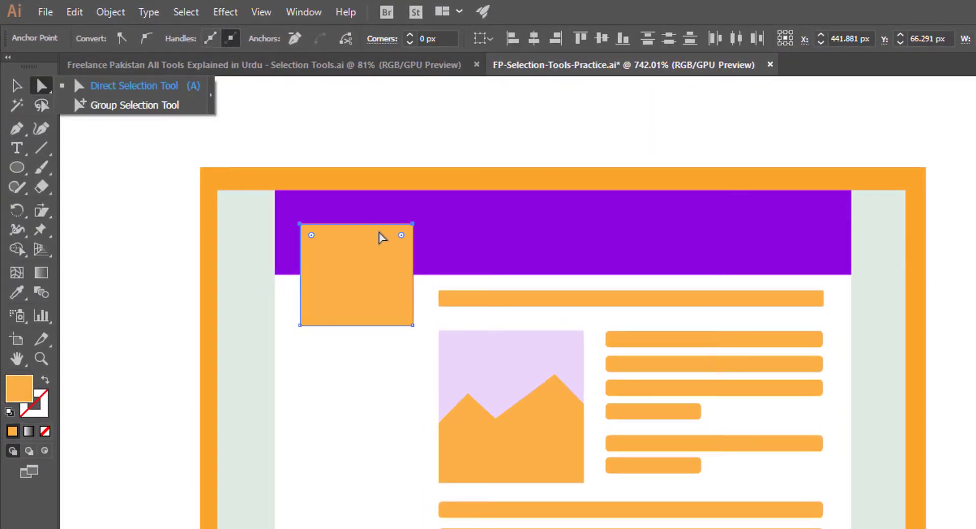
drag(401, 236, 342, 340)
click(128, 205)
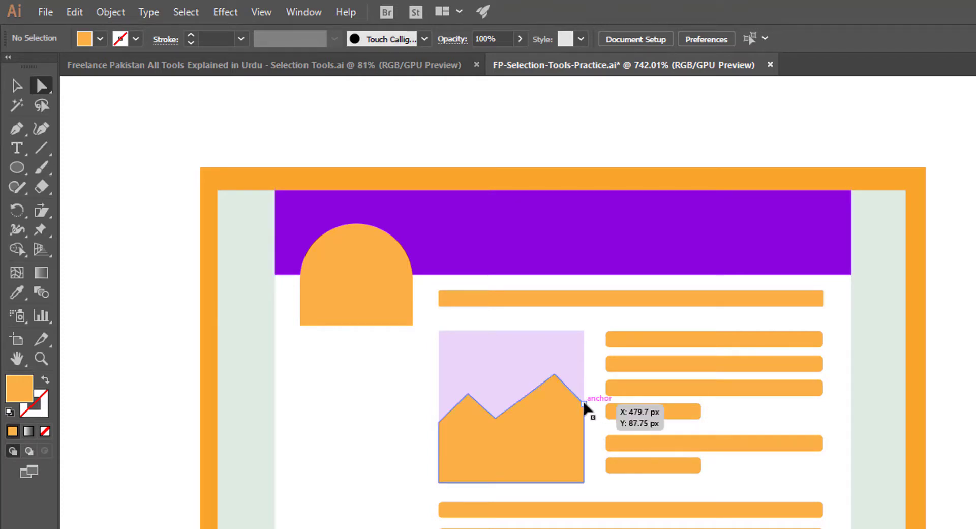
- Undo the recent recoloring so the column building regains its two purple fills, and clear the selection
key(ctrl+space)
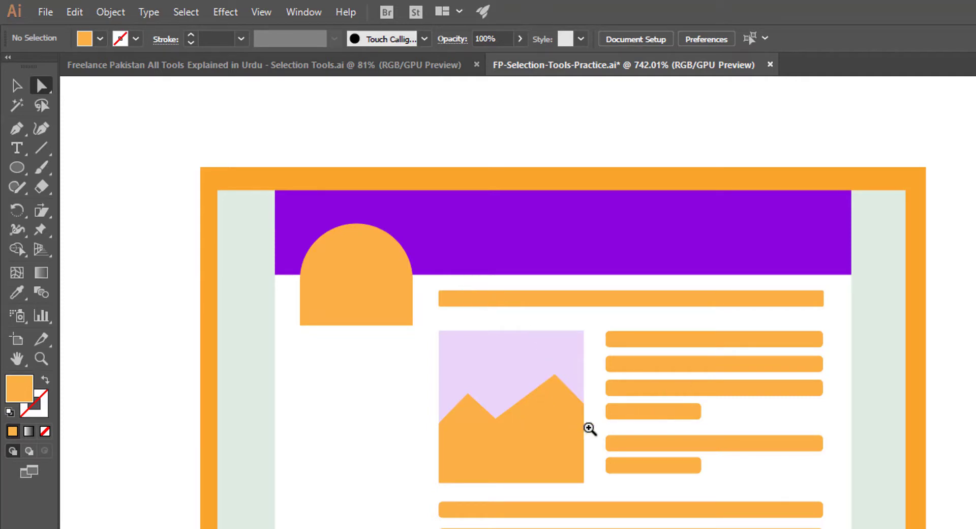
drag(917, 450, 135, 383)
drag(556, 372, 524, 372)
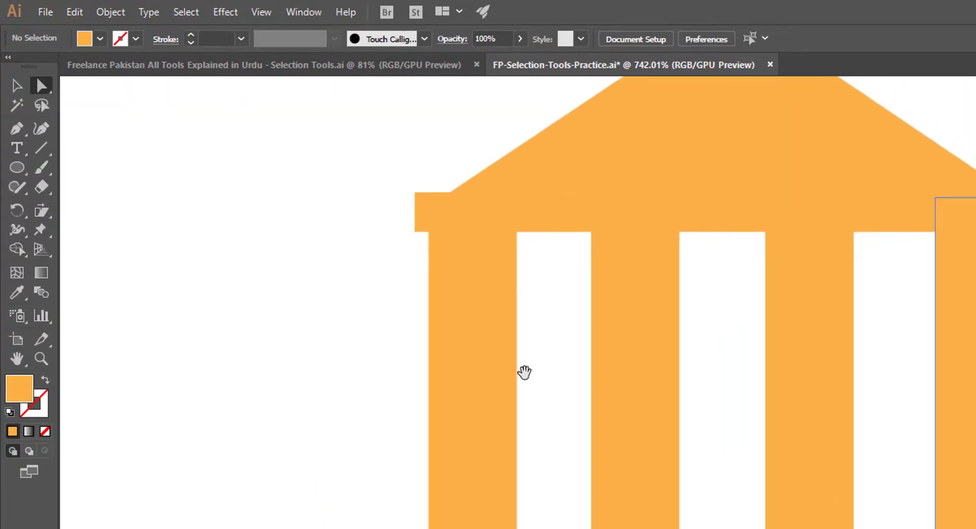
click(600, 364)
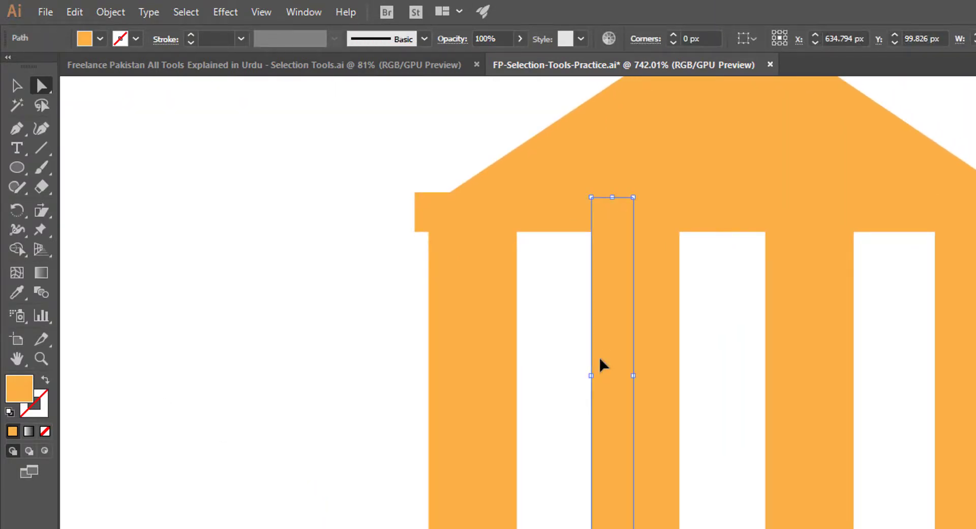
key(ctrl+a)
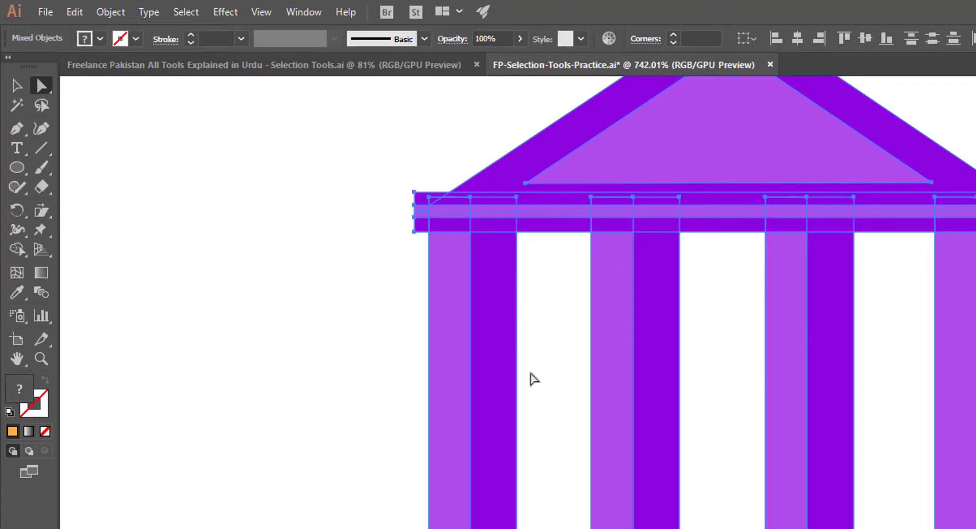
click(290, 410)
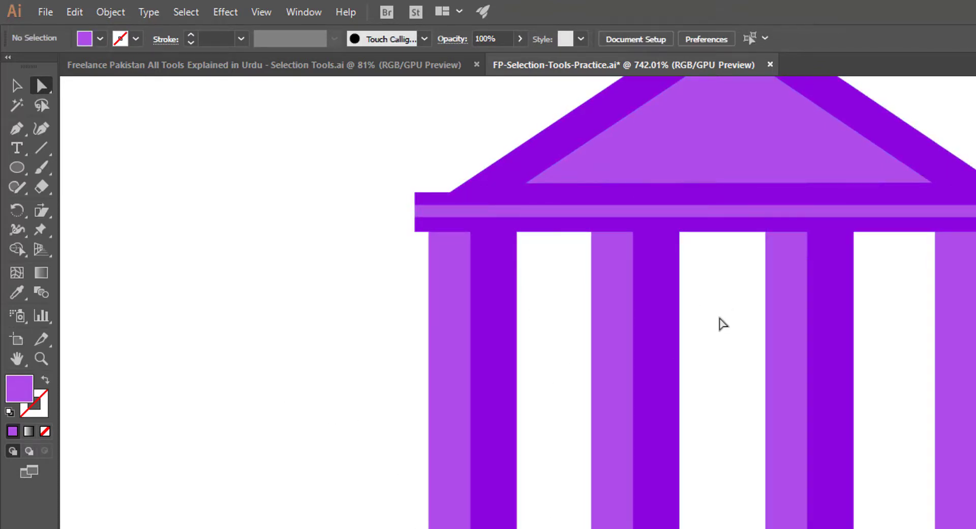
- Create a three-sided polygon with a 50 px radius in the empty area between the monitor and the column building
drag(711, 311, 910, 361)
click(17, 164)
click(17, 163)
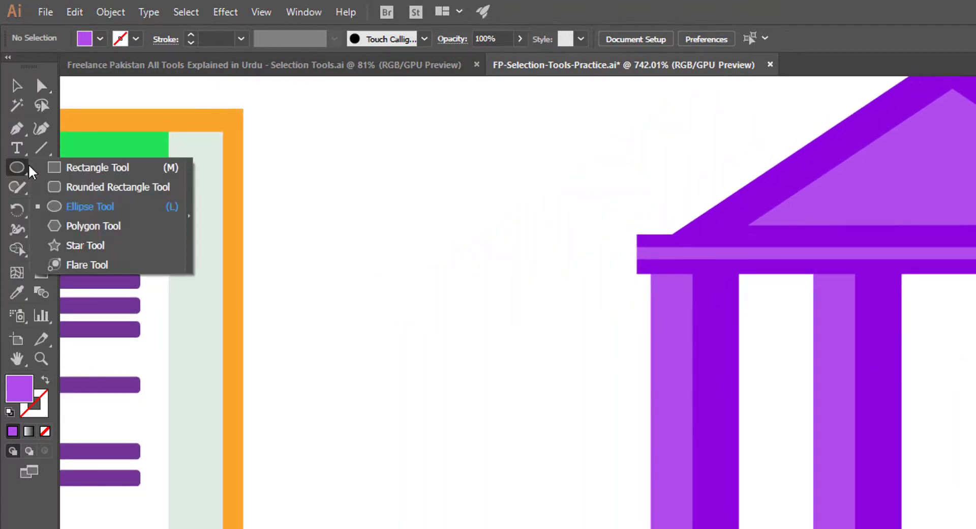
click(94, 228)
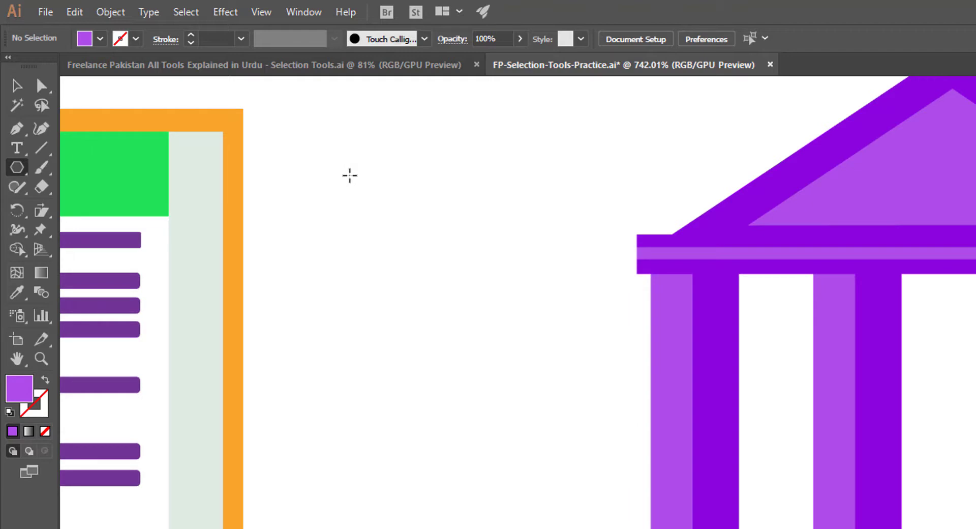
click(350, 175)
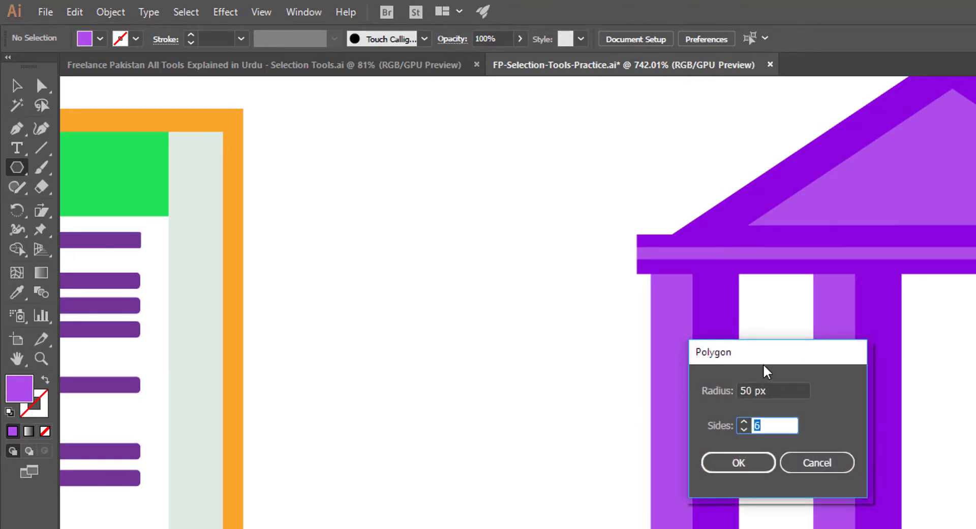
drag(766, 371, 420, 200)
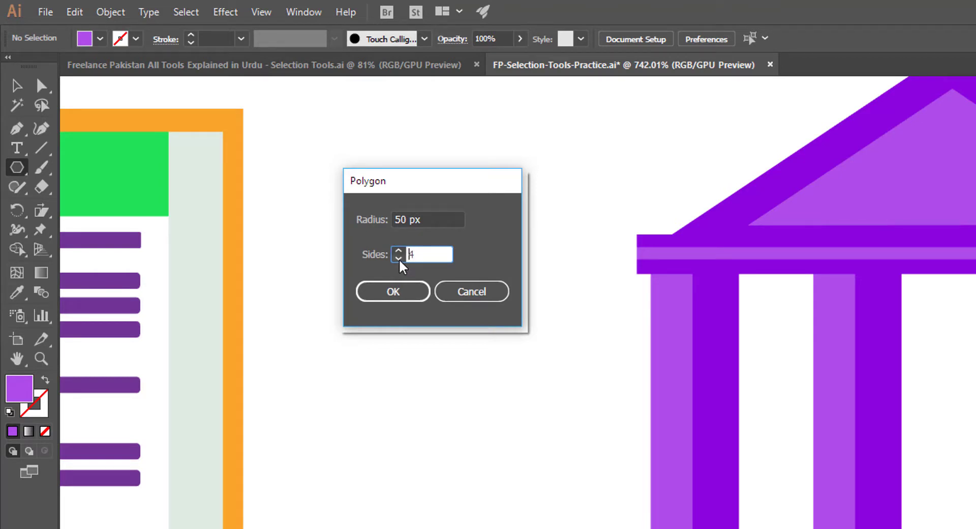
click(396, 294)
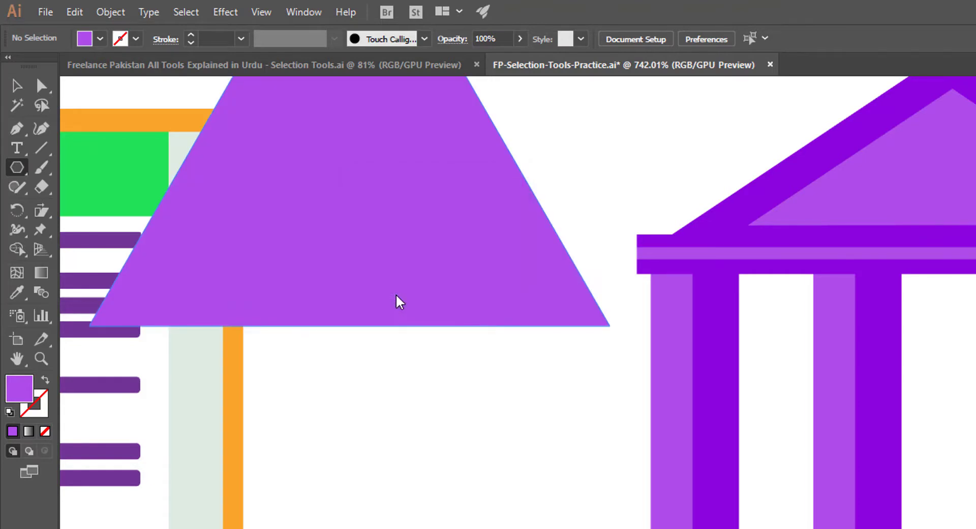
- Scale the triangle down proportionally to about 43 px wide and position it between the monitor and the column building
click(16, 85)
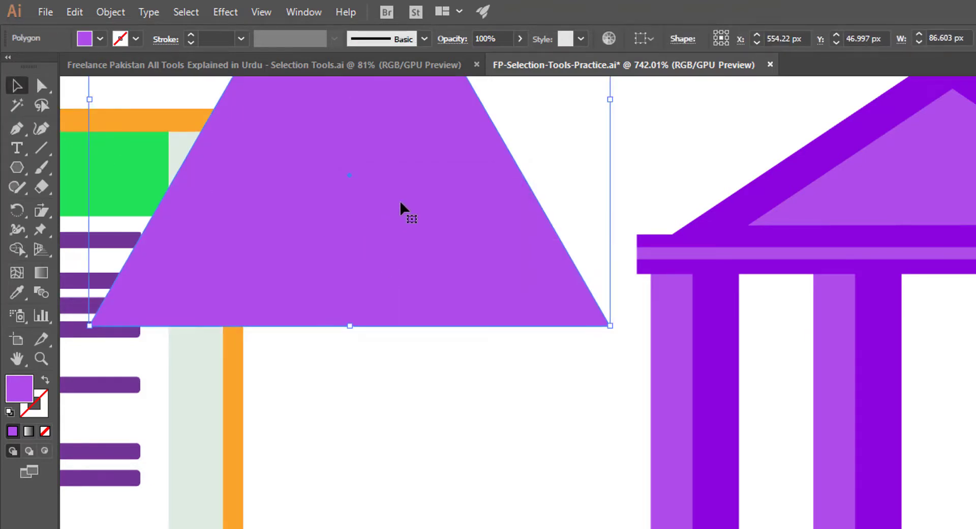
drag(403, 209, 480, 406)
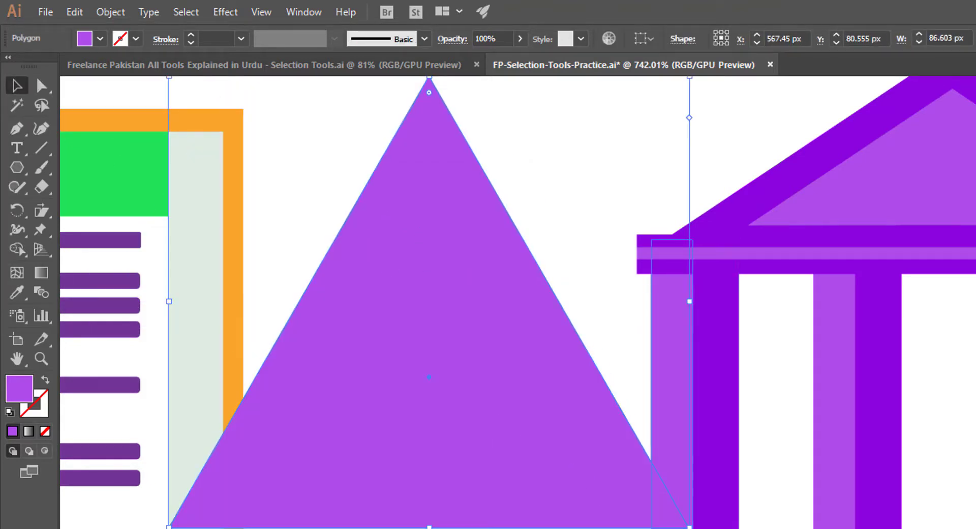
drag(687, 526, 431, 302)
drag(374, 272, 487, 329)
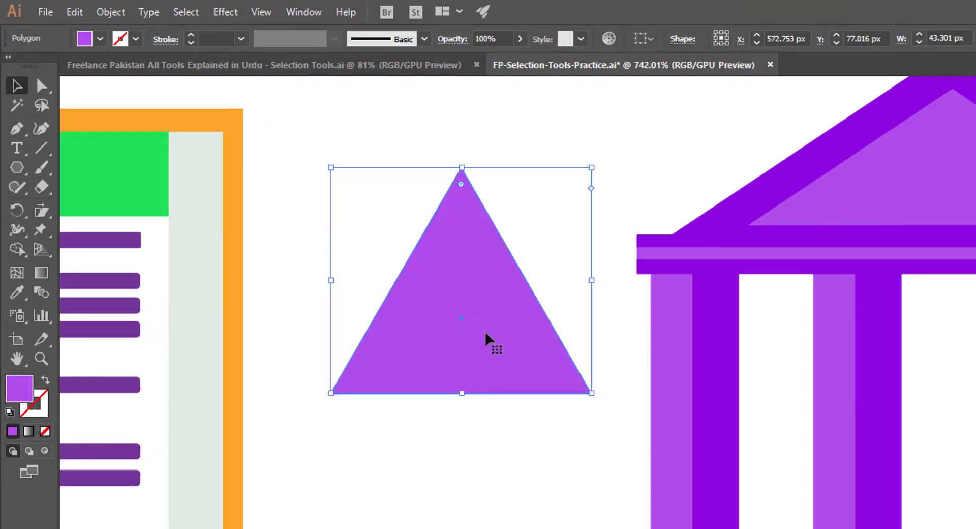
- Hide and show the selected triangle's bounding box several times, ending with it shown, and deselect the triangle
key(ctrl+shift+a)
click(507, 381)
key(ctrl+shift+b)
key(ctrl+shift+b)
key(ctrl+shift+b)
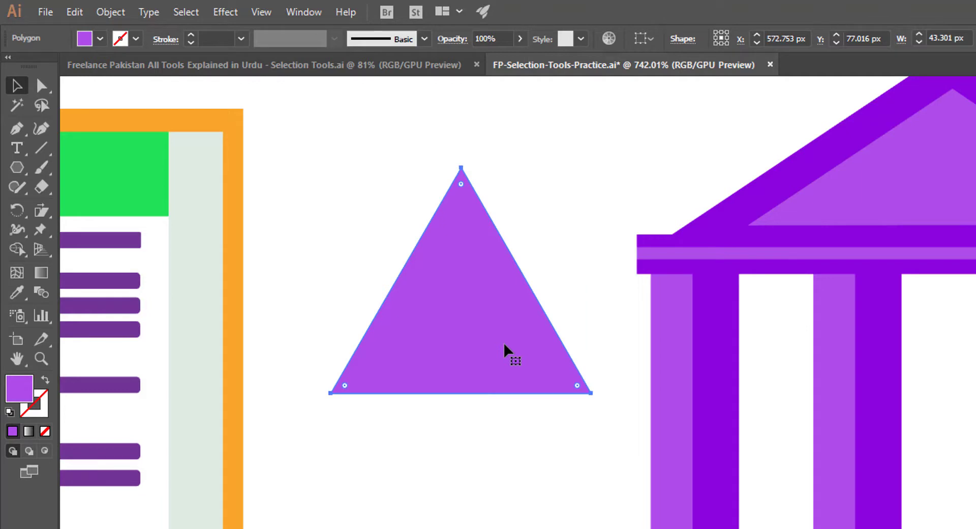
key(ctrl+shift+b)
click(517, 456)
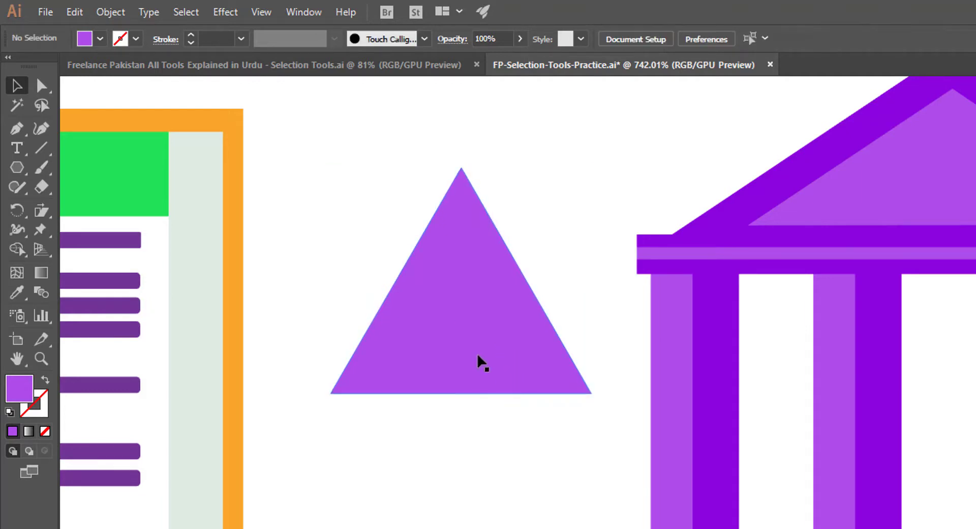
- Copy the triangle in place, lower the copy's apex to half the height, fill it with the building's darker purple, and deselect
drag(480, 362, 495, 518)
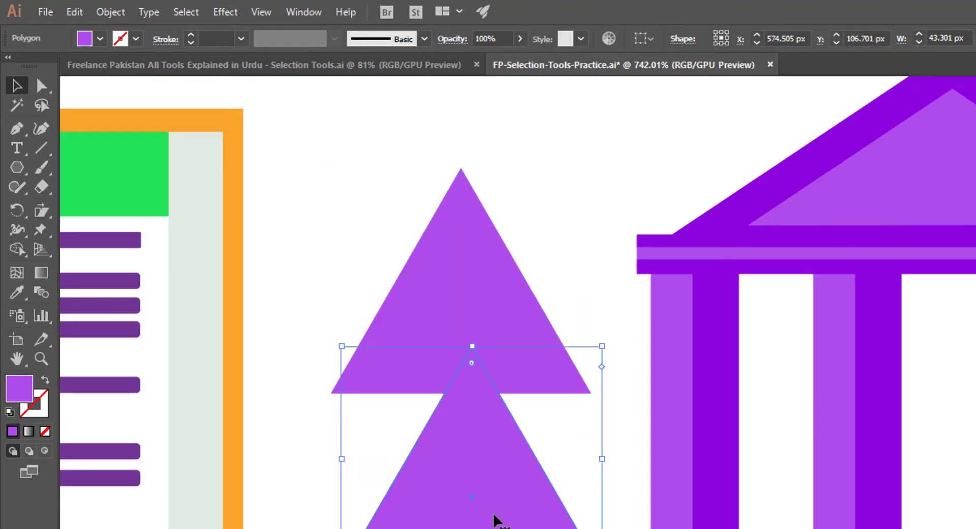
key(ctrl+z)
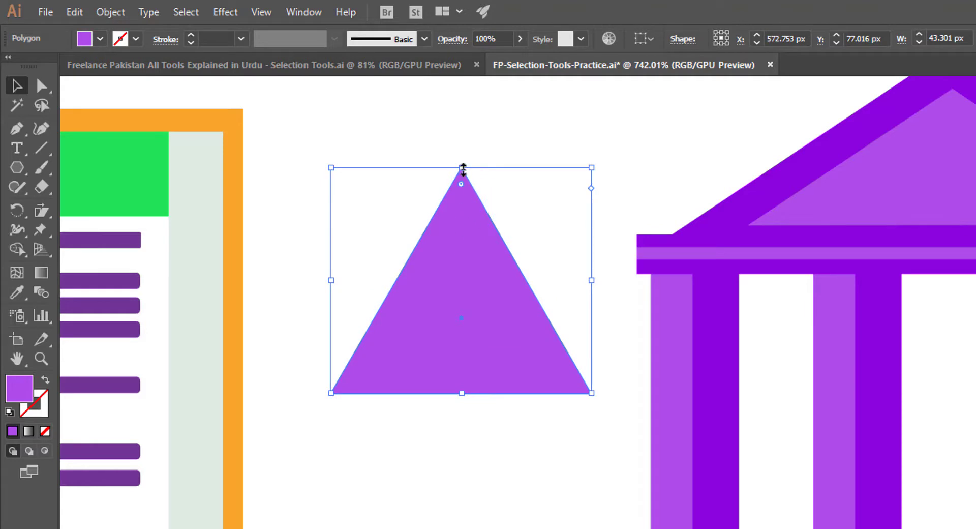
drag(462, 169, 462, 281)
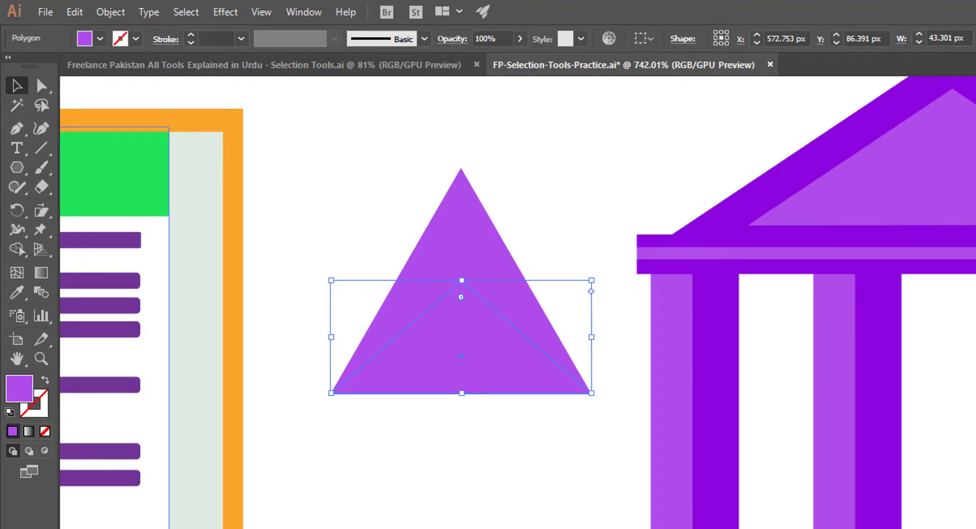
click(973, 508)
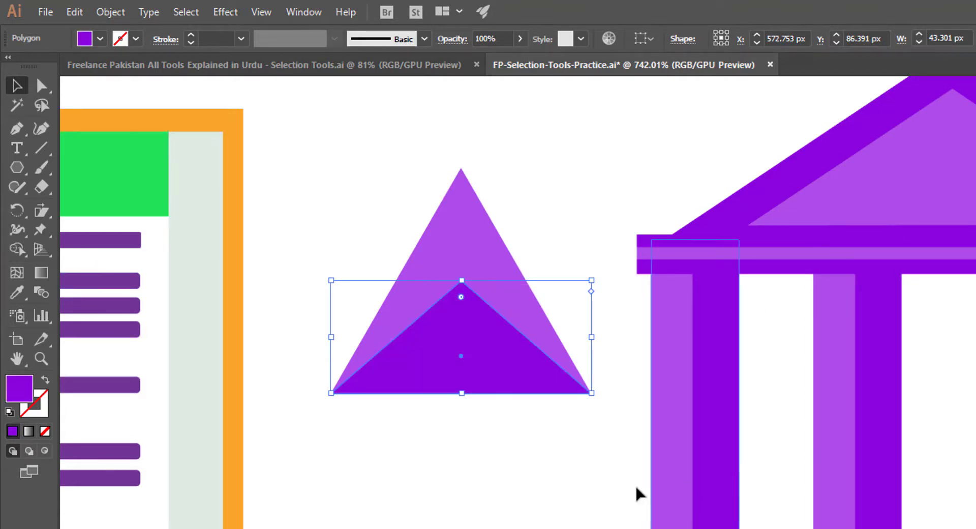
click(518, 477)
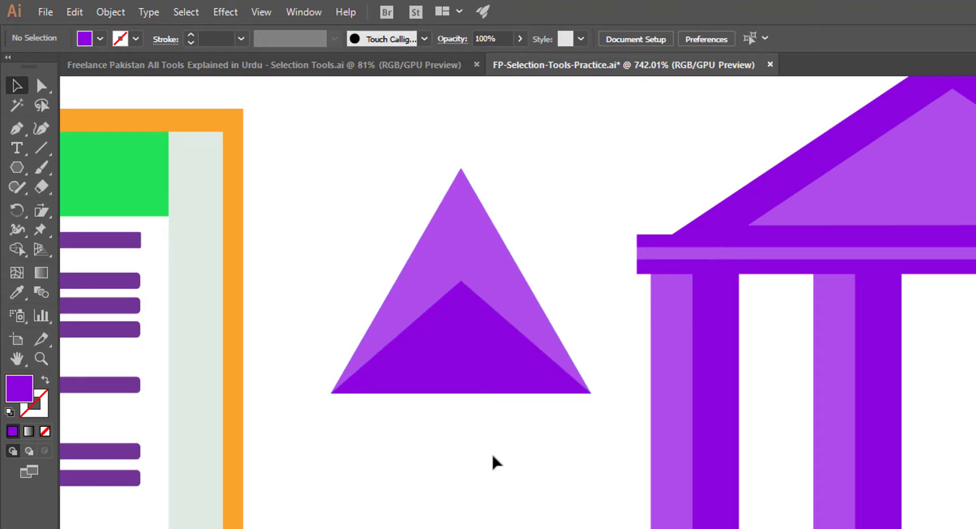
- Draw a closed face with the Pen tool through the triangle's lower-right corner, its apex and the inner triangle's apex
key(p)
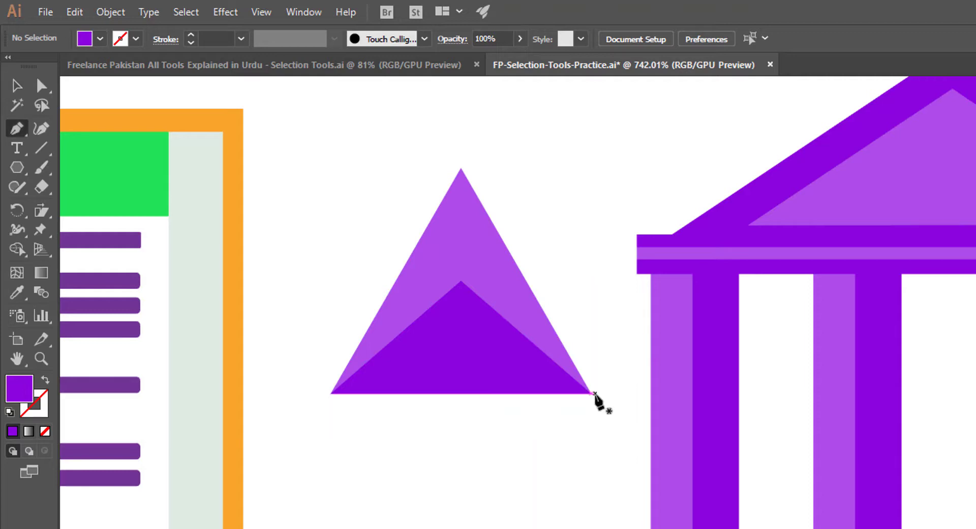
click(591, 393)
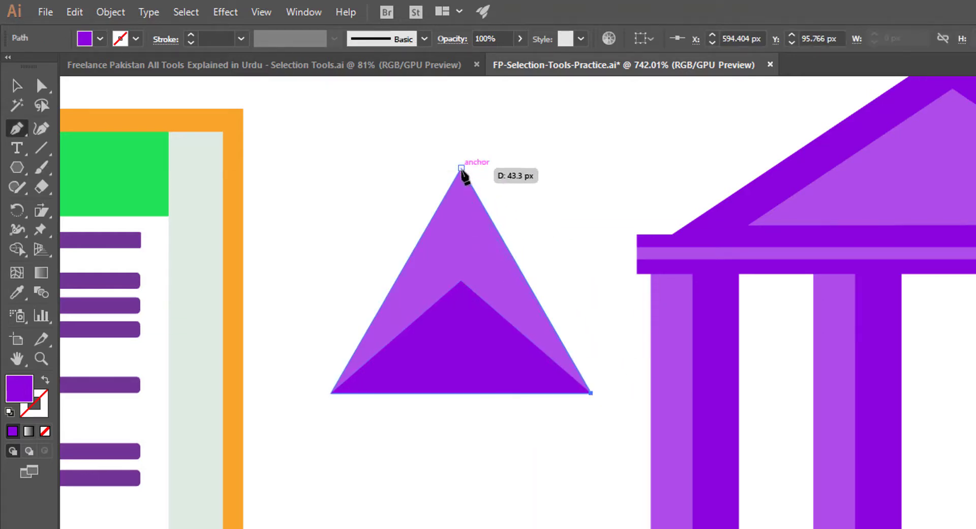
click(461, 169)
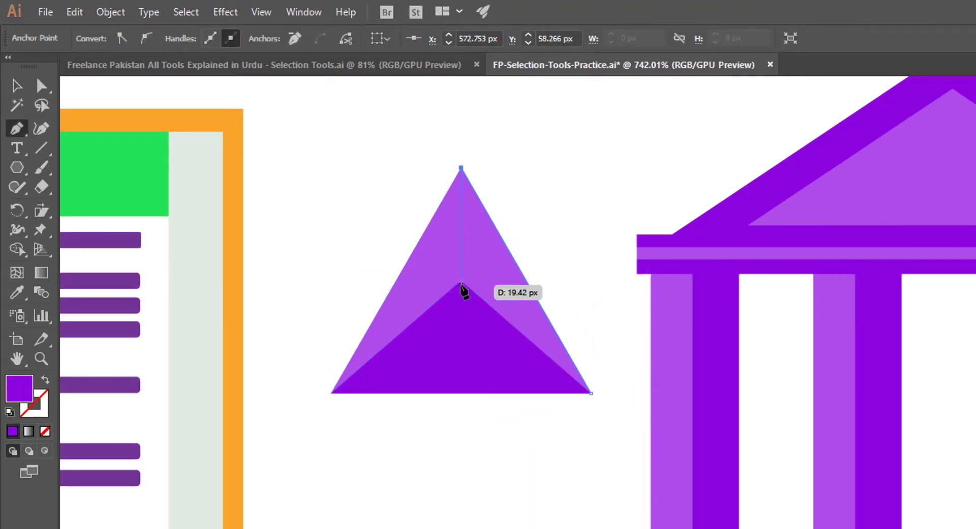
click(461, 281)
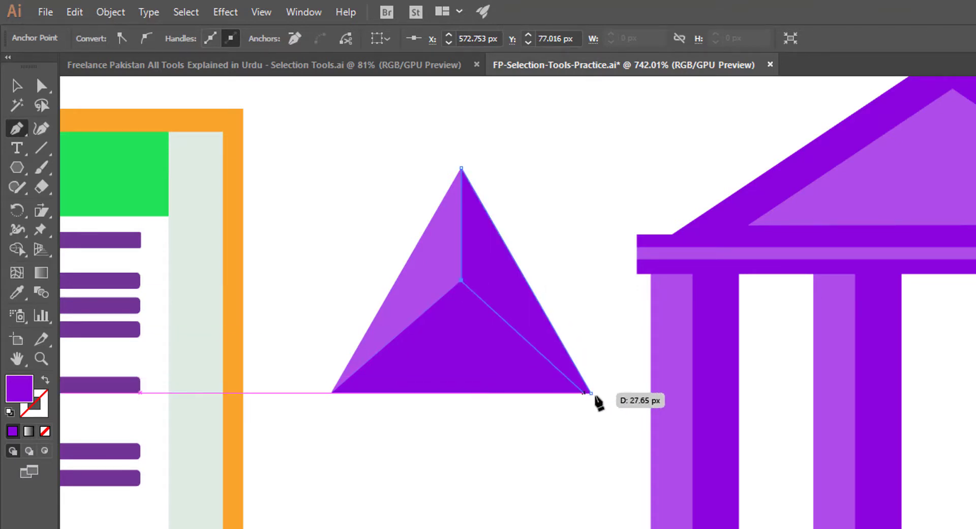
click(591, 393)
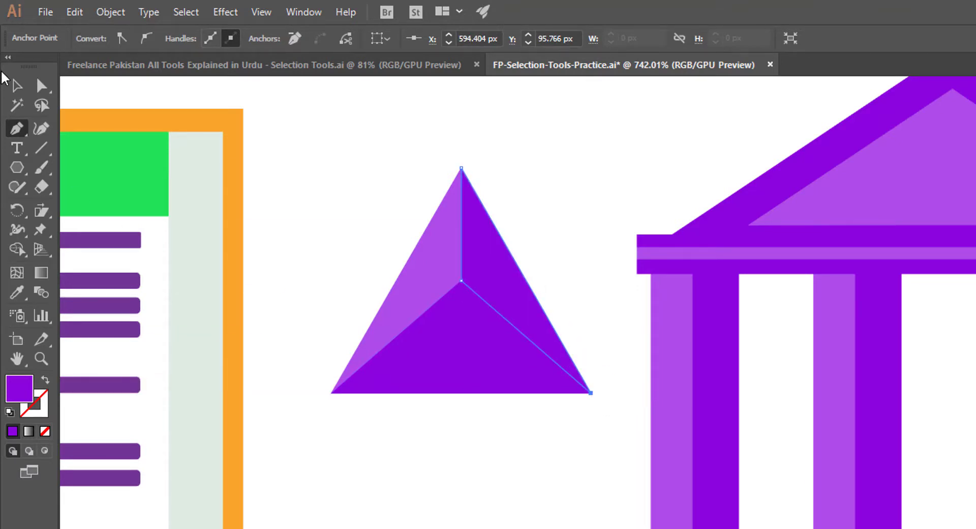
- Fill the new right-hand face with the muted dark purple of the monitor's text lines
click(16, 85)
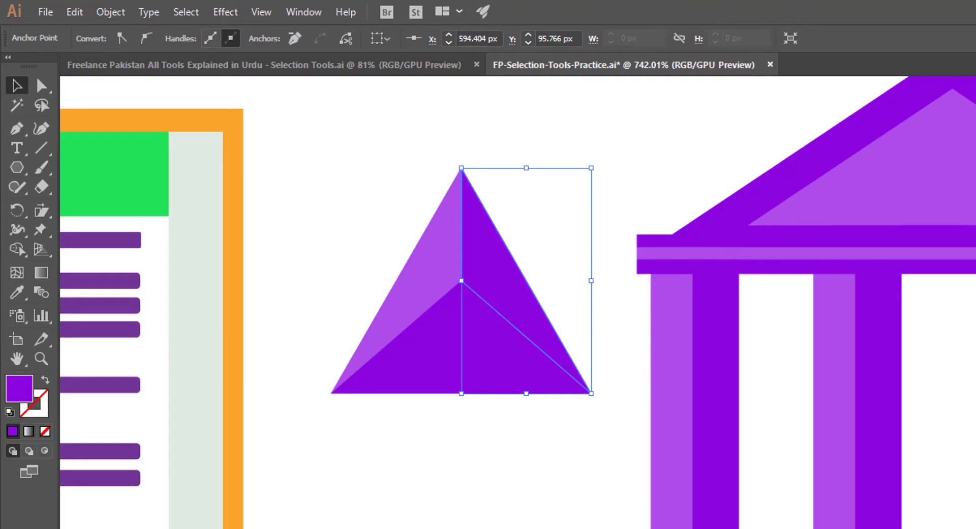
click(973, 234)
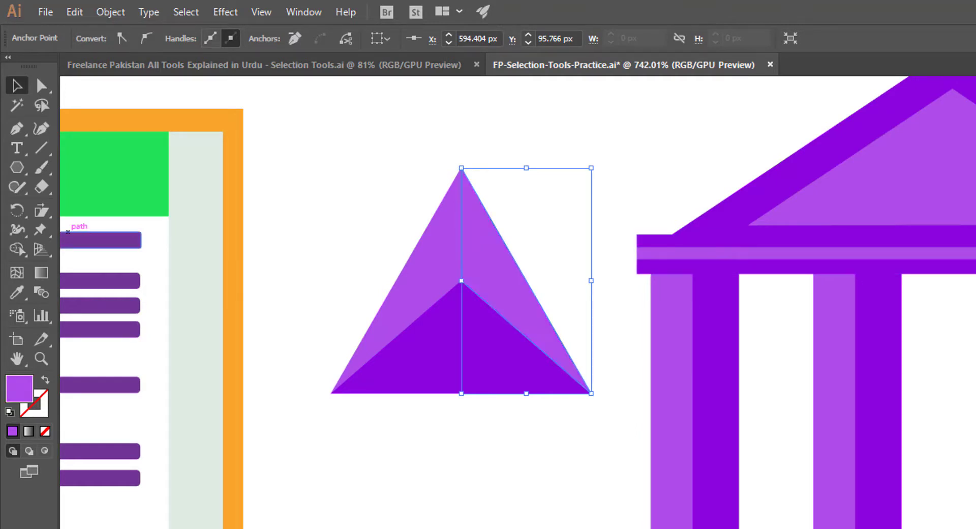
click(68, 231)
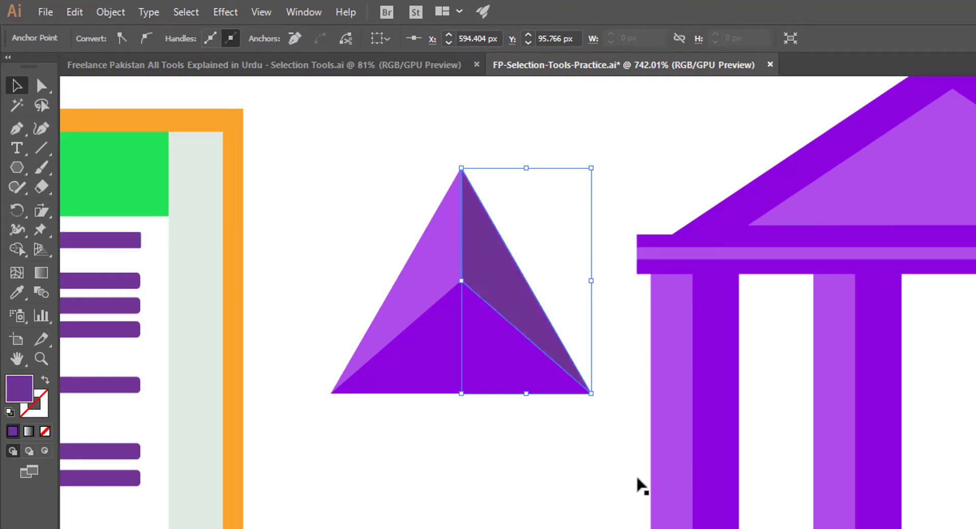
- Fill the inner lower triangle with the muted dark purple and the right-hand face with a lighter muted purple, then deselect
click(586, 483)
drag(483, 305, 619, 362)
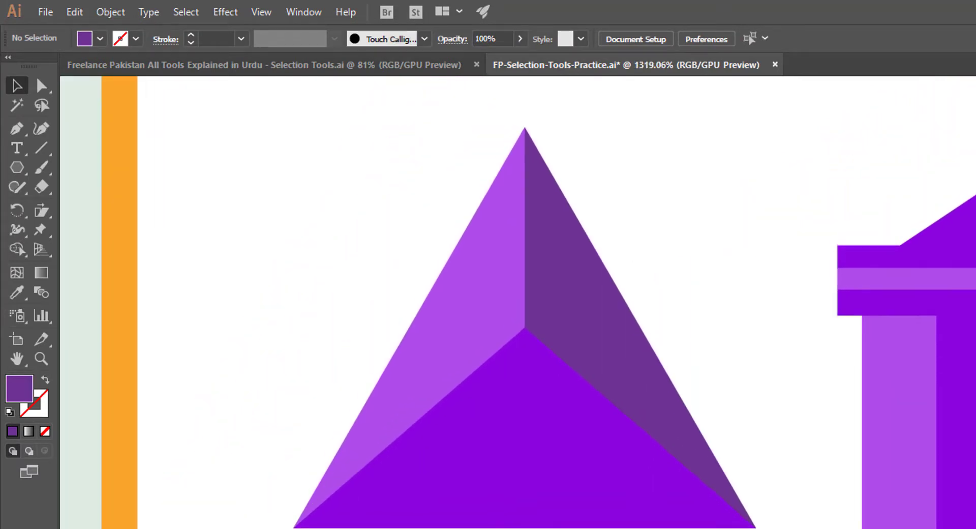
click(573, 472)
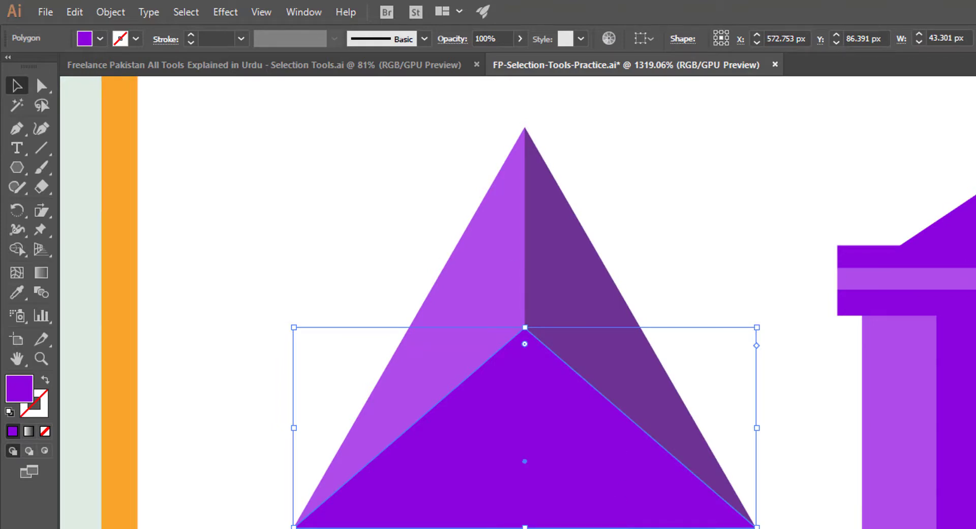
click(763, 181)
click(582, 281)
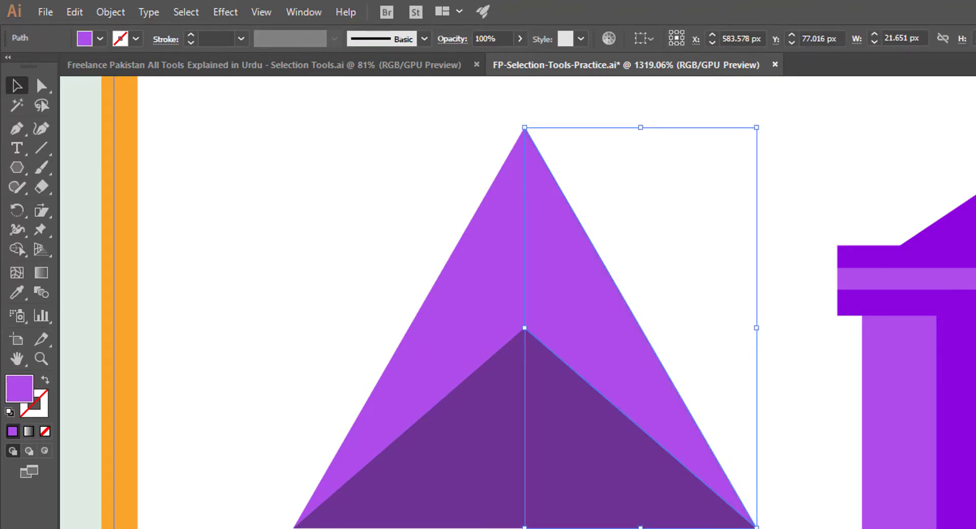
click(879, 226)
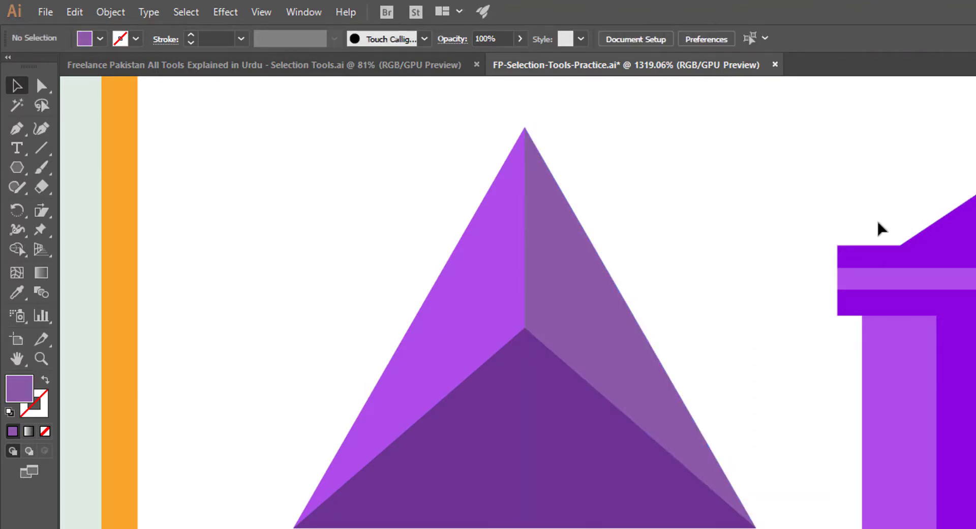
- Examine the shaded triangle icon at close range and beside the monitor and building artwork
scroll(558, 439, up, 3)
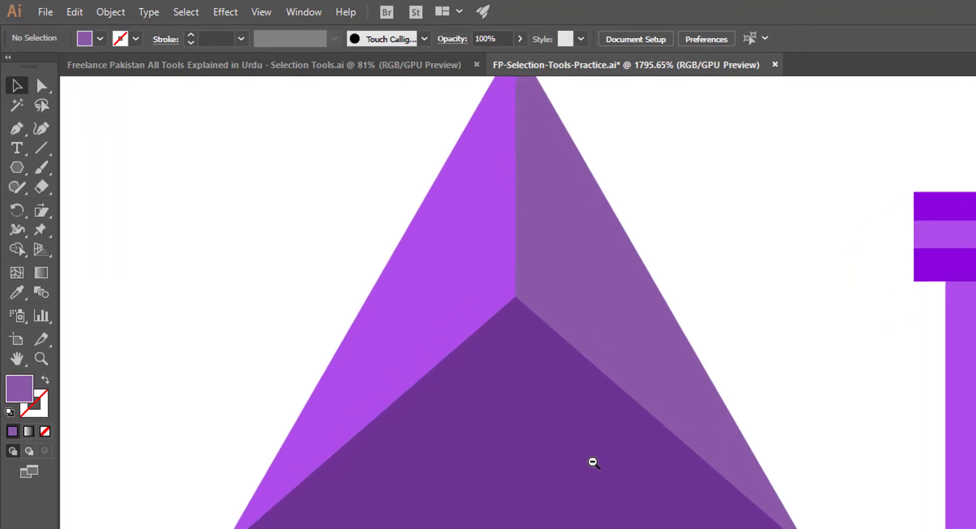
scroll(858, 441, down, 3)
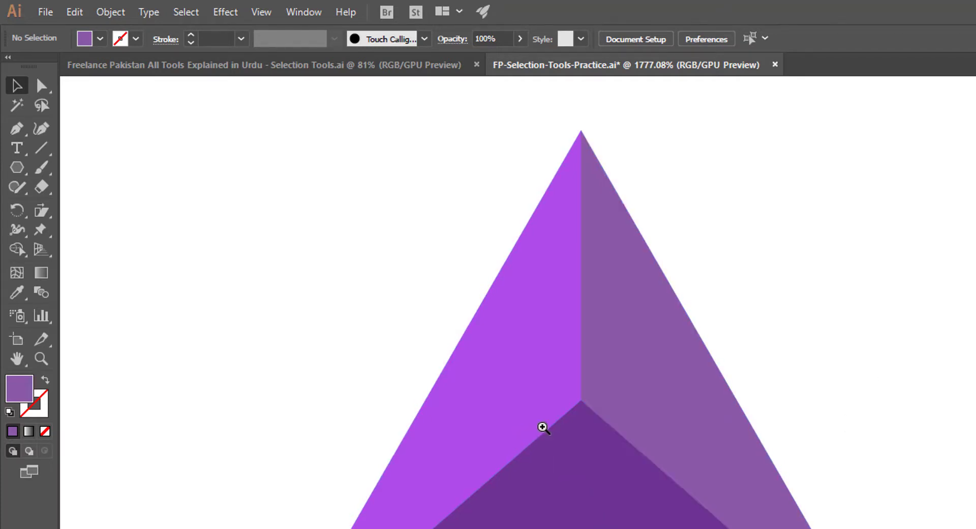
scroll(542, 426, up, 5)
scroll(654, 350, up, 4)
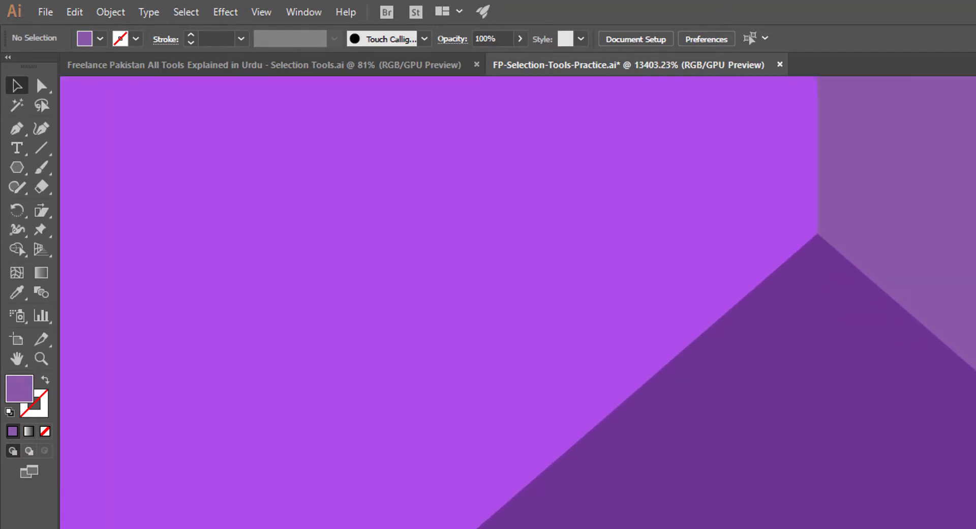
scroll(654, 483, down, 8)
scroll(446, 421, down, 4)
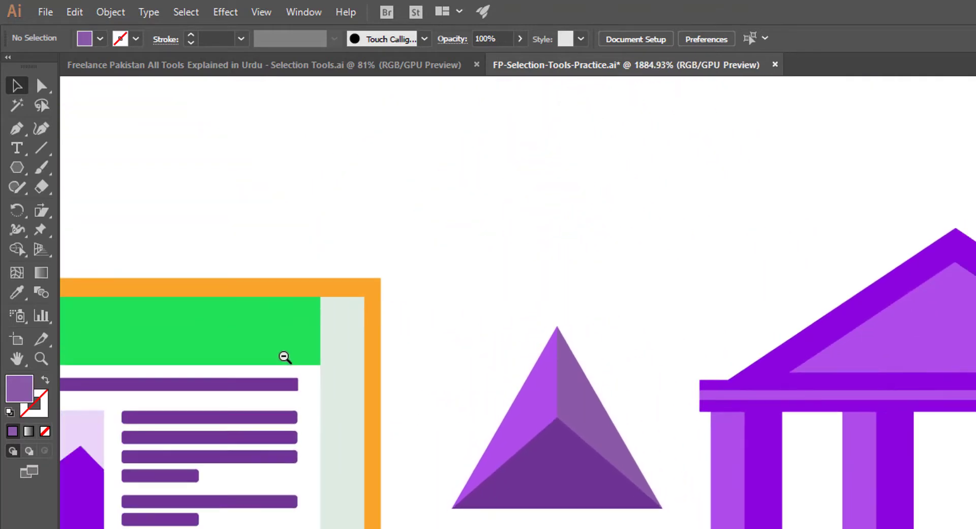
scroll(508, 445, up, 5)
scroll(603, 485, down, 2)
scroll(416, 416, down, 6)
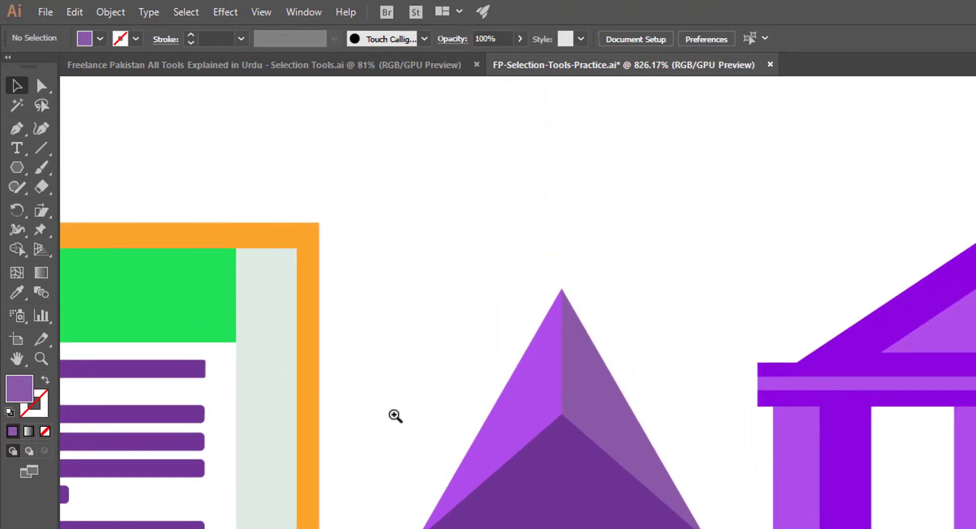
scroll(505, 518, up, 5)
scroll(551, 516, down, 3)
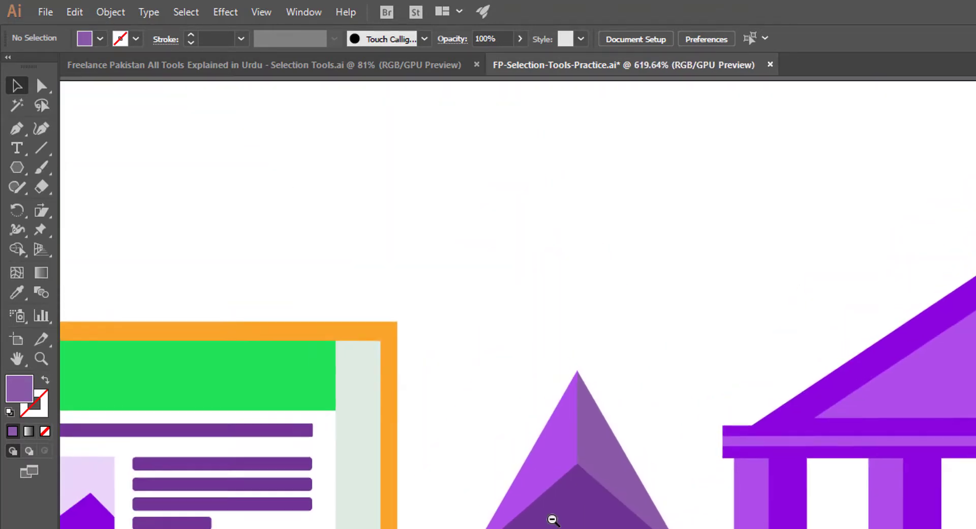
scroll(551, 516, up, 5)
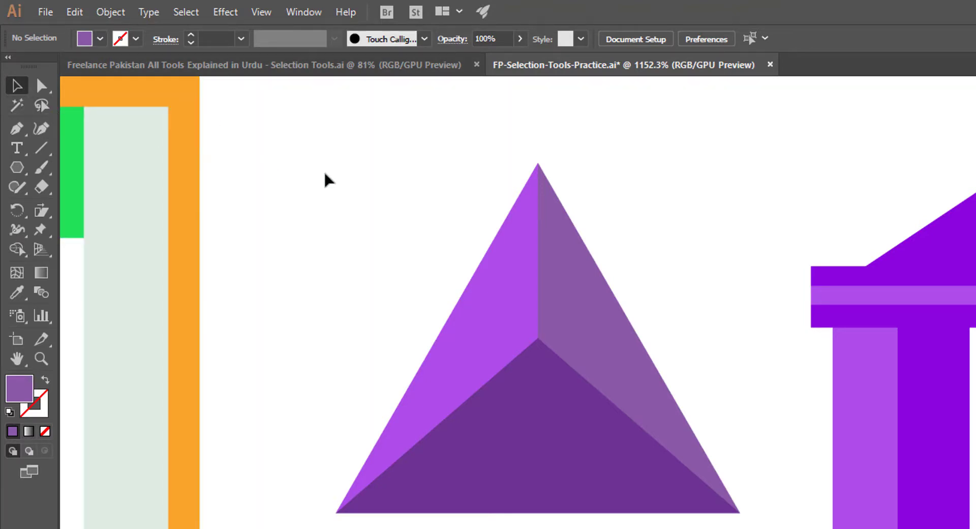
- Pull the icon apart by moving the inner triangle down, the full triangle up and left, and the right-hand face aside
drag(532, 453, 465, 528)
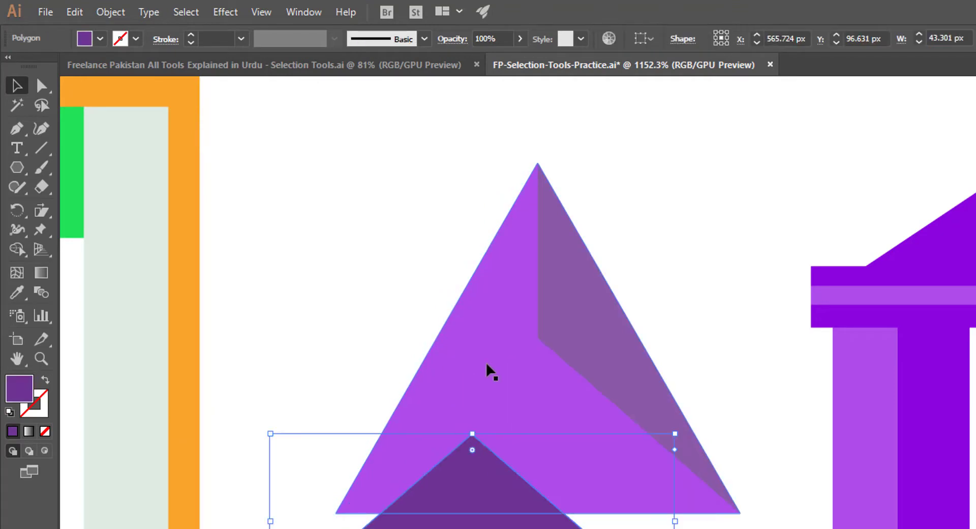
drag(491, 371, 364, 262)
drag(651, 381, 696, 353)
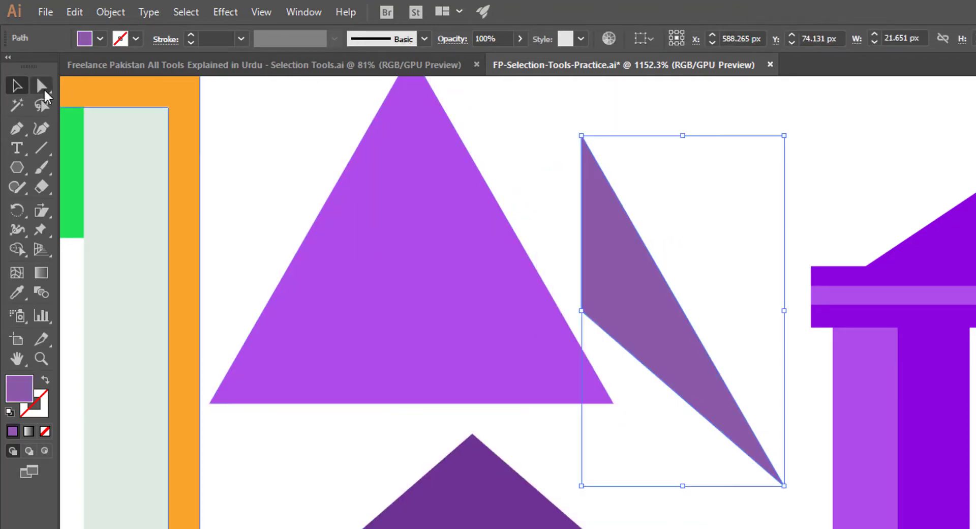
- Round only the apex of the dark lower triangle with a corner radius of about 27 px, and deselect
click(44, 88)
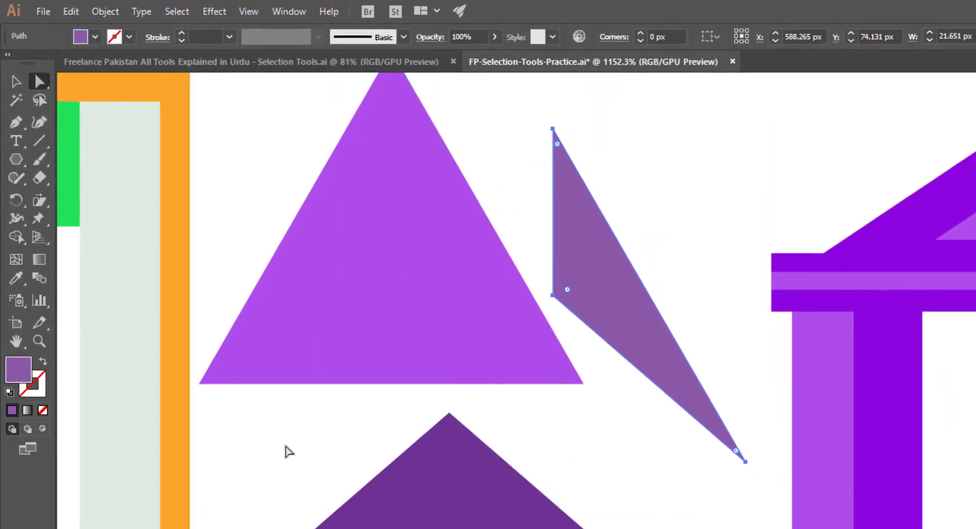
click(450, 414)
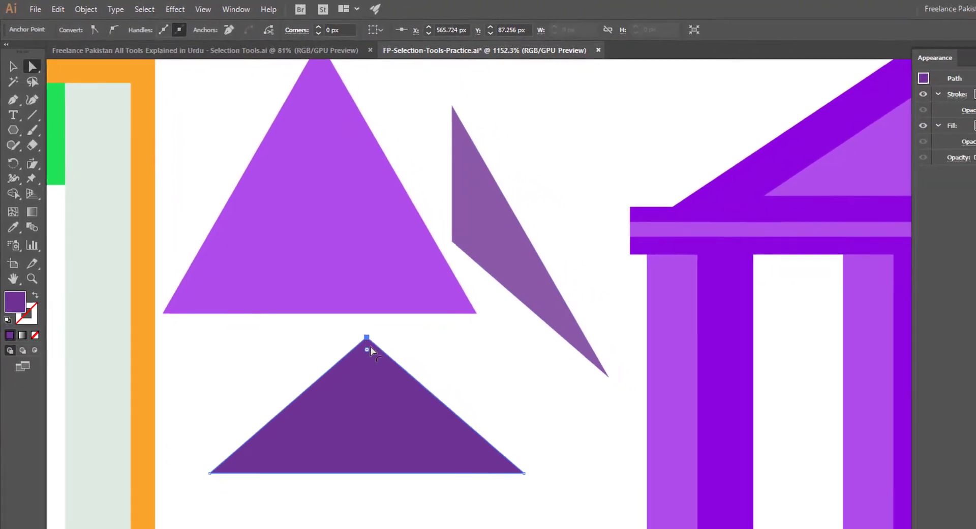
drag(366, 349, 359, 525)
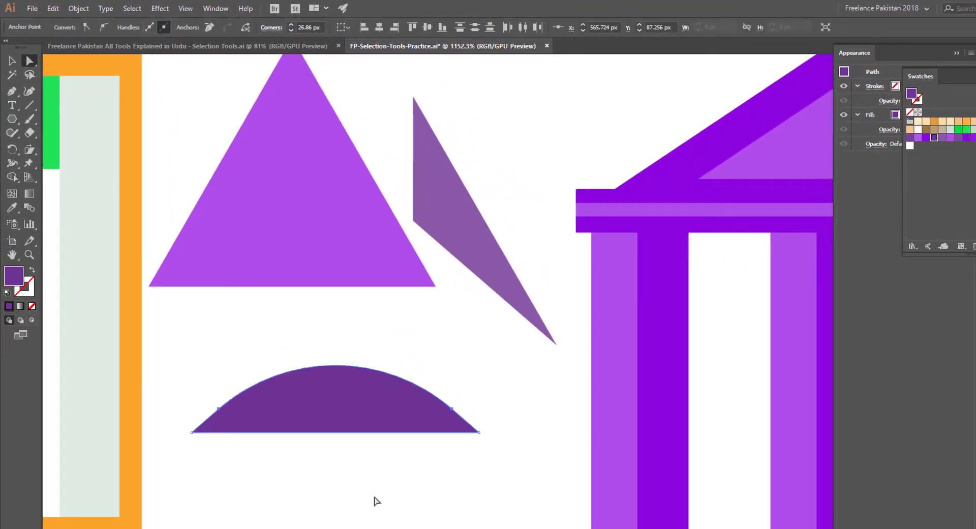
click(380, 495)
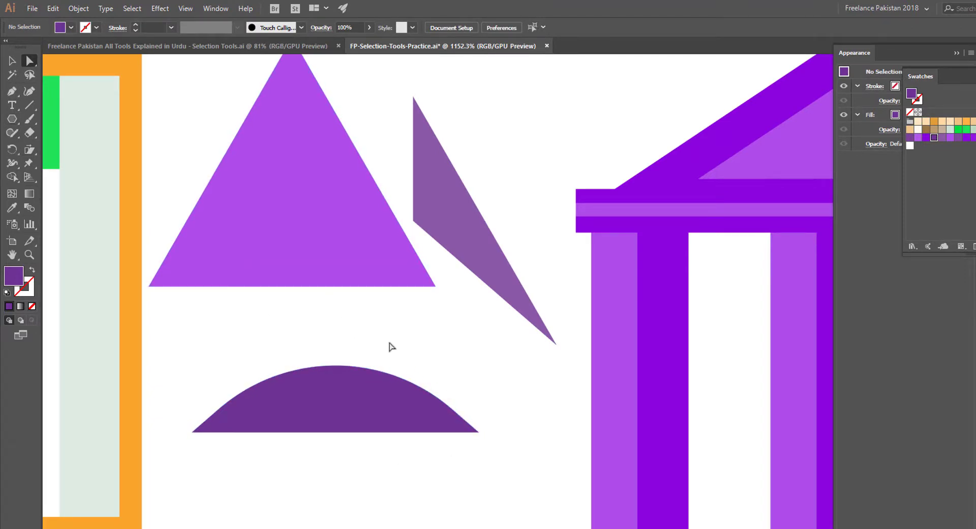
- Draw an upright dark purple rectangle about 30 by 61 px below the laptop
scroll(403, 352, down, 5)
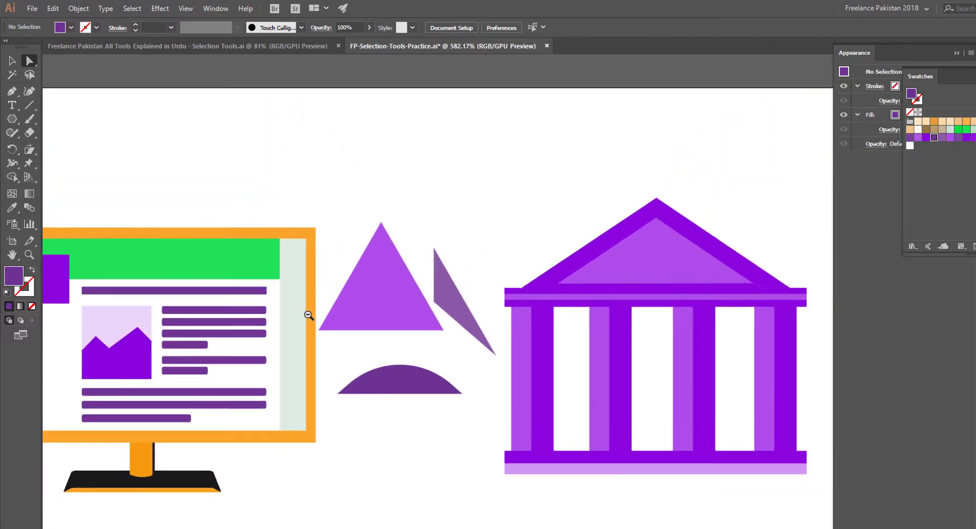
drag(359, 362, 662, 297)
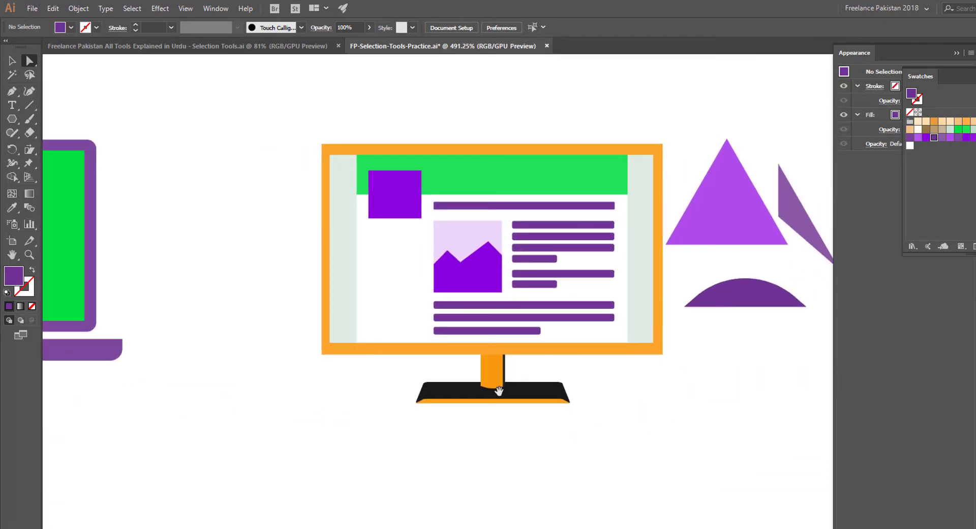
drag(347, 380, 803, 317)
drag(579, 350, 547, 365)
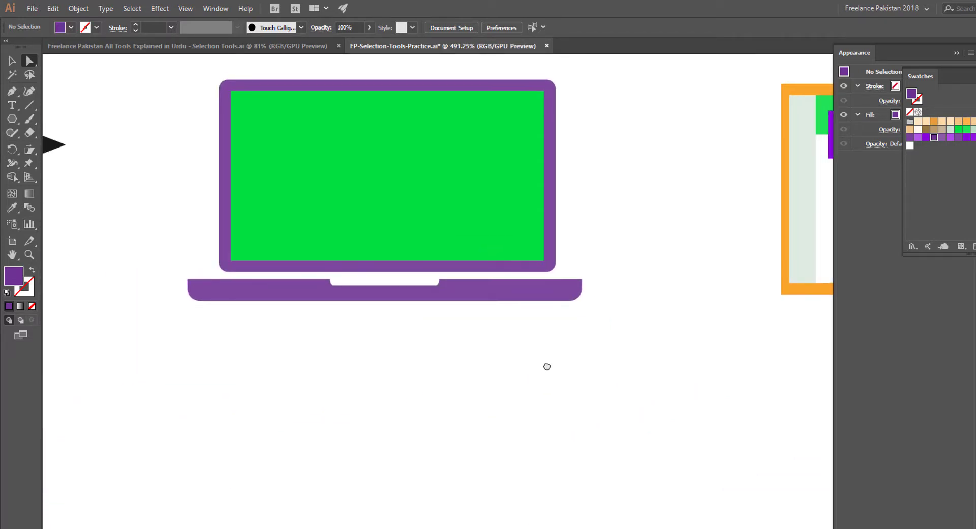
click(13, 118)
click(51, 119)
drag(398, 339, 484, 509)
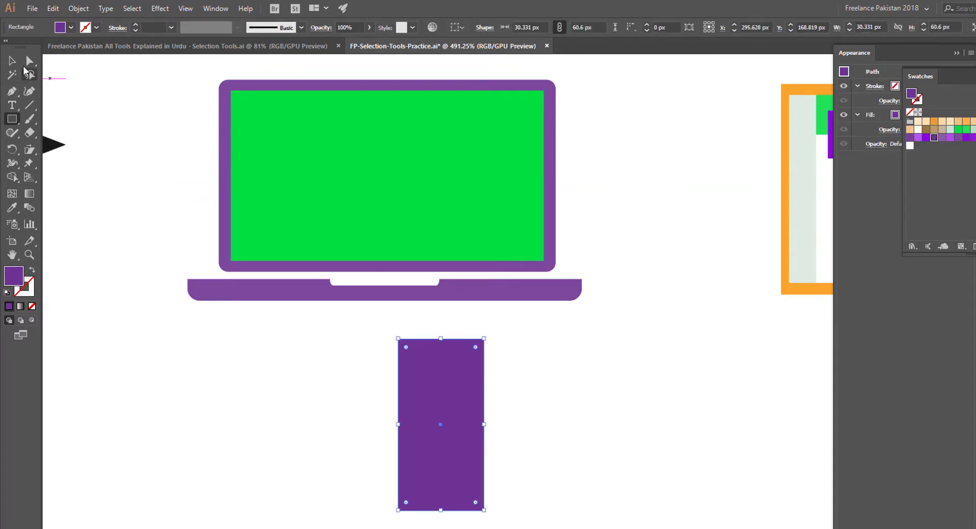
- Add a centred copy of the rectangle, reduced to about 25 by 53 px, and fill it with the bright purple swatch
drag(11, 119, 36, 124)
click(12, 63)
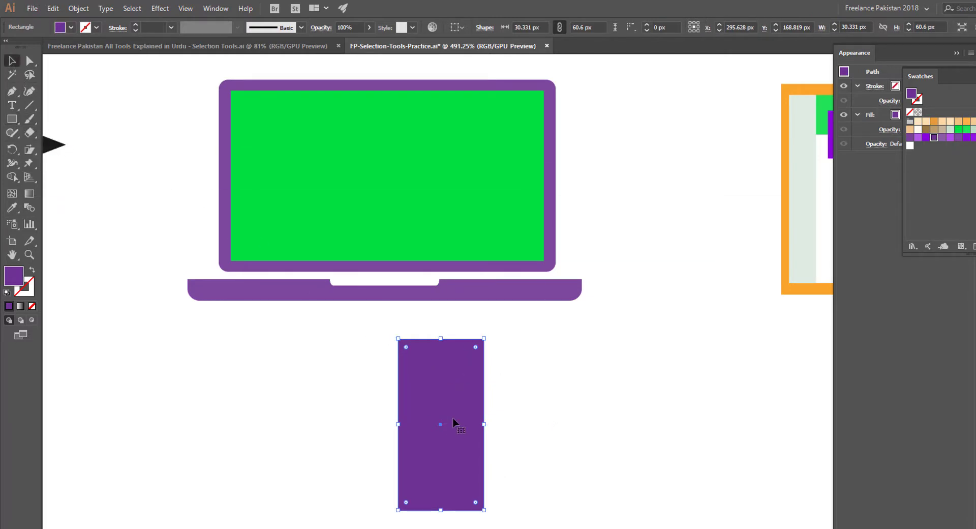
drag(453, 423, 550, 433)
key(ctrl+z)
drag(443, 339, 442, 350)
drag(485, 423, 478, 423)
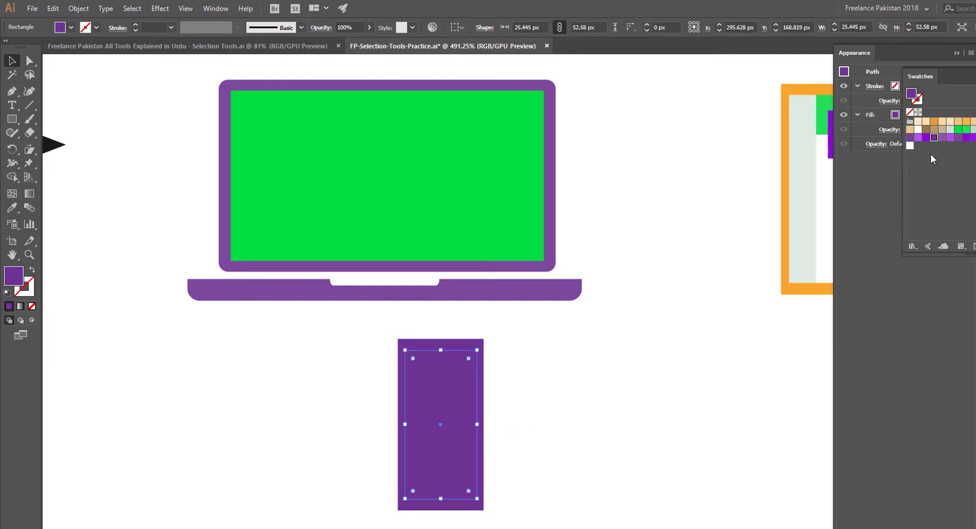
click(927, 137)
click(663, 455)
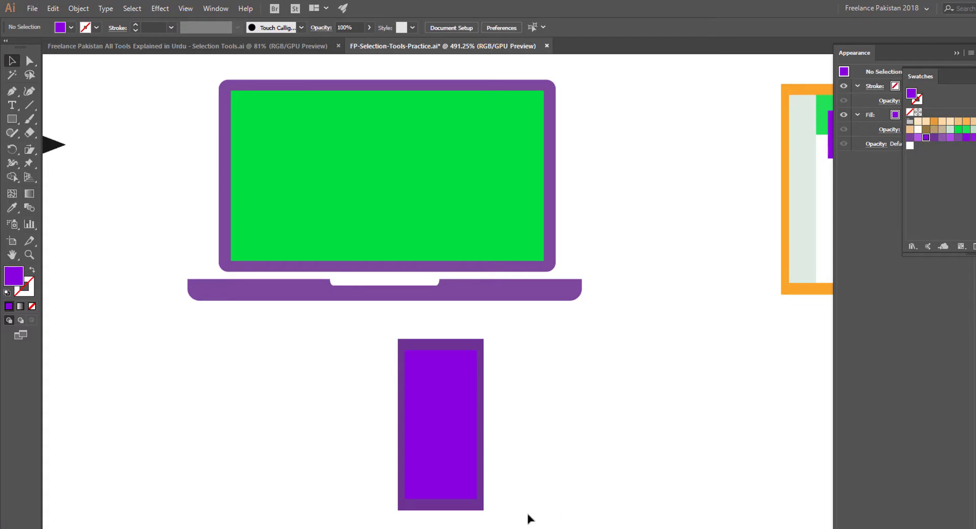
- Shorten the inner rectangle from its lower edge to a height of about 49 px and slightly round all its corners
click(442, 493)
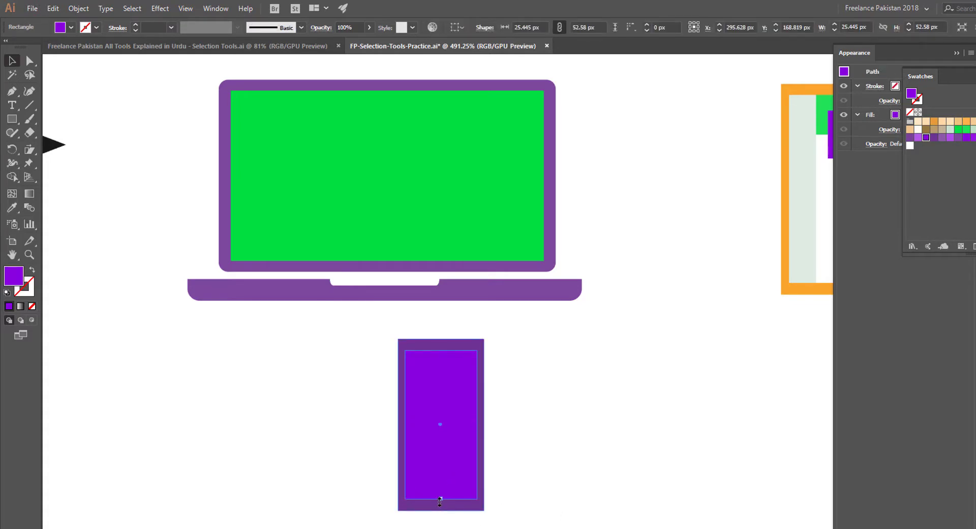
mouse_move(439, 500)
mouse_down()
mouse_move(441, 477)
mouse_move(440, 488)
mouse_up()
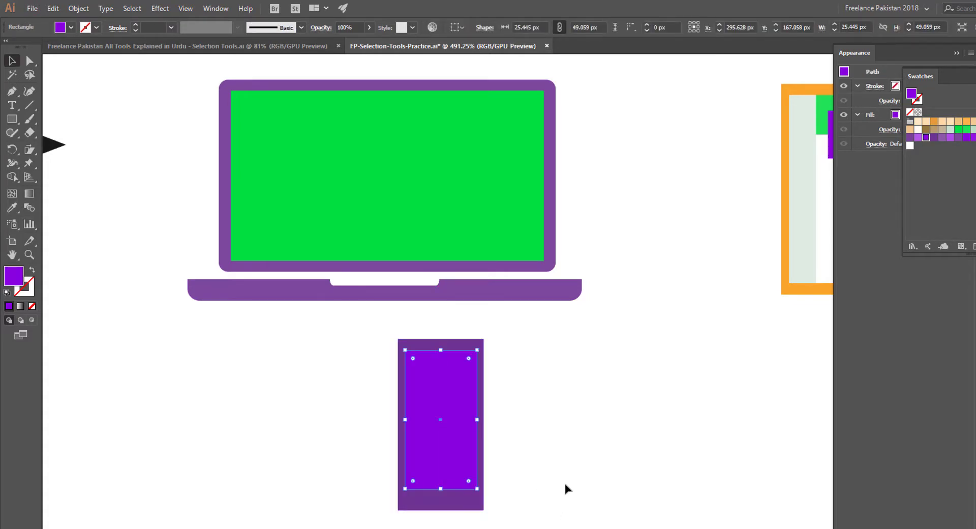
click(564, 483)
scroll(420, 527, up, 3)
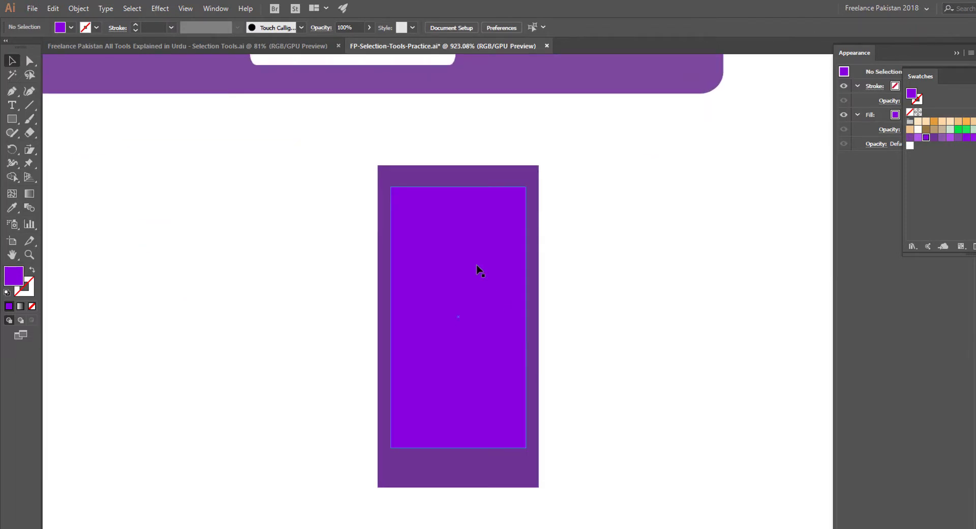
click(477, 307)
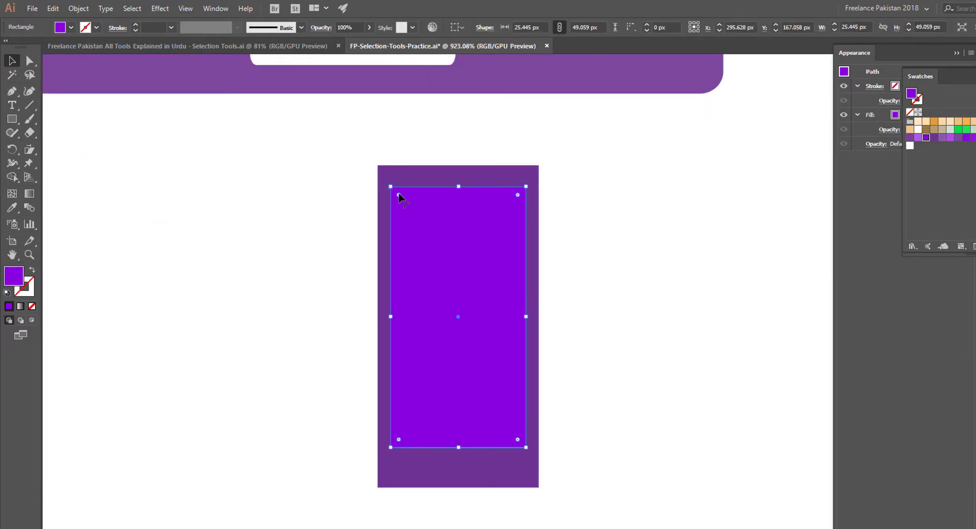
drag(399, 198, 412, 209)
click(621, 265)
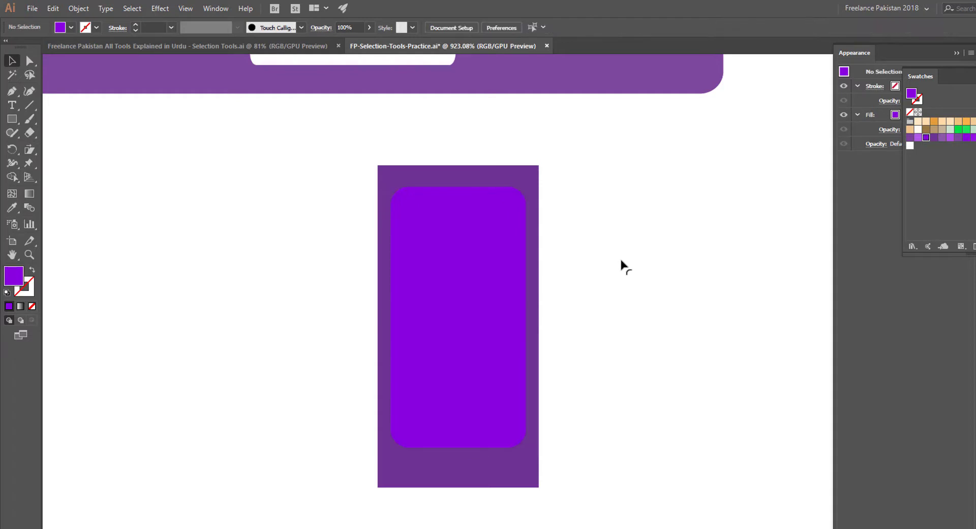
- Draw a circle about 5 px wide below the phone's screen and align it with the body on their horizontal centres
click(12, 118)
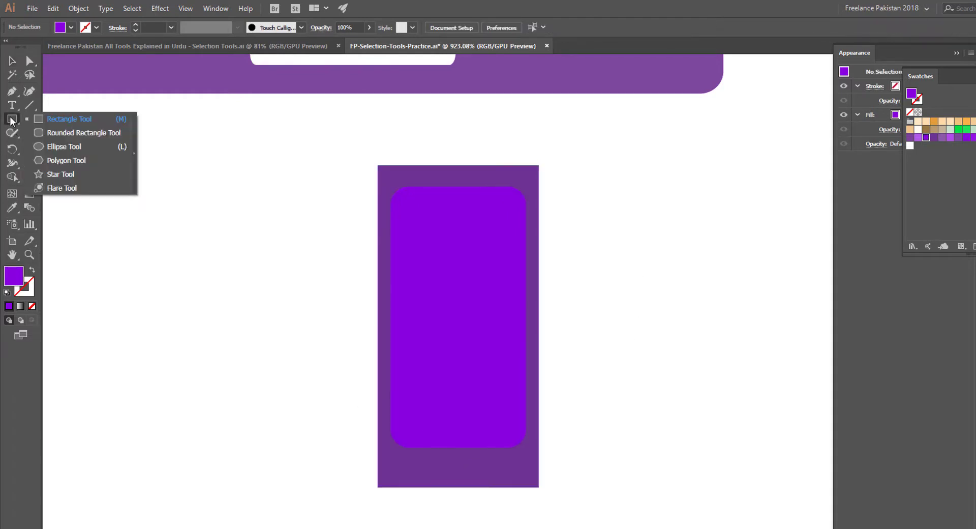
click(54, 148)
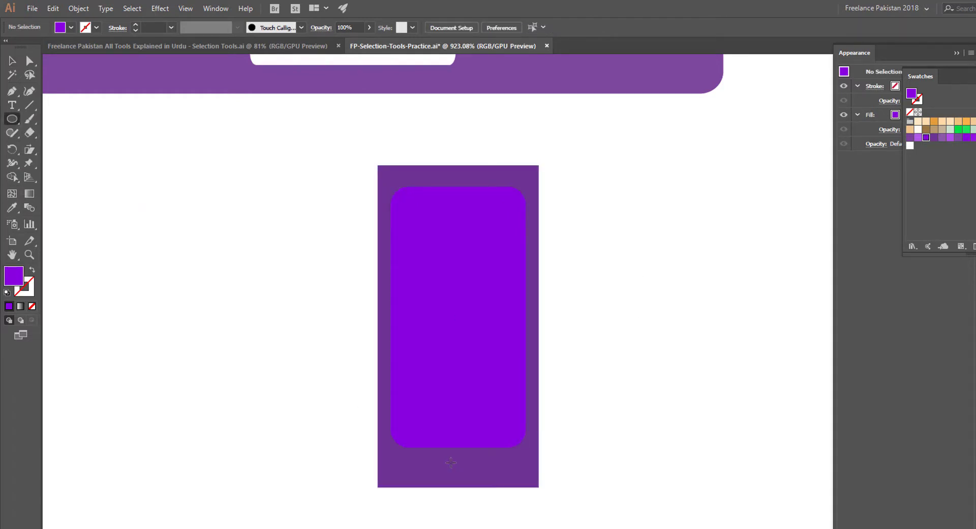
drag(451, 462, 478, 489)
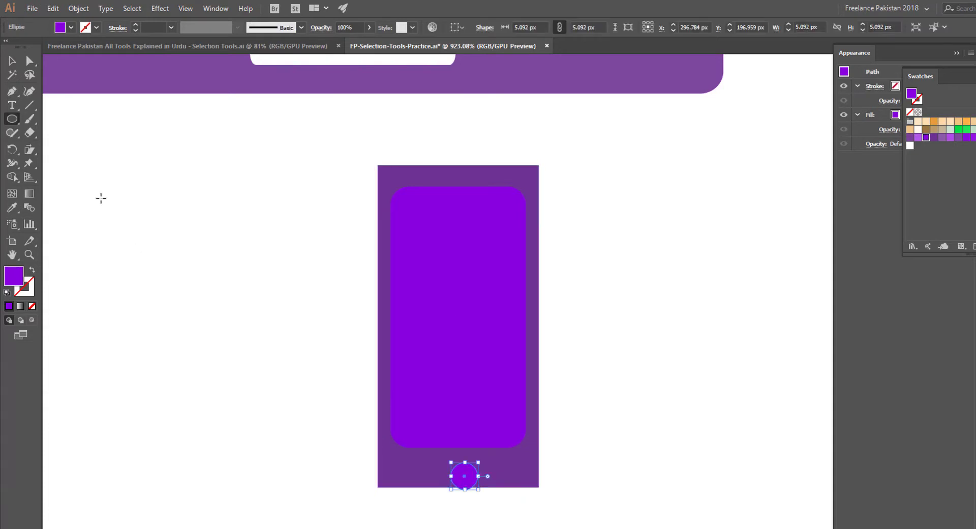
key(v)
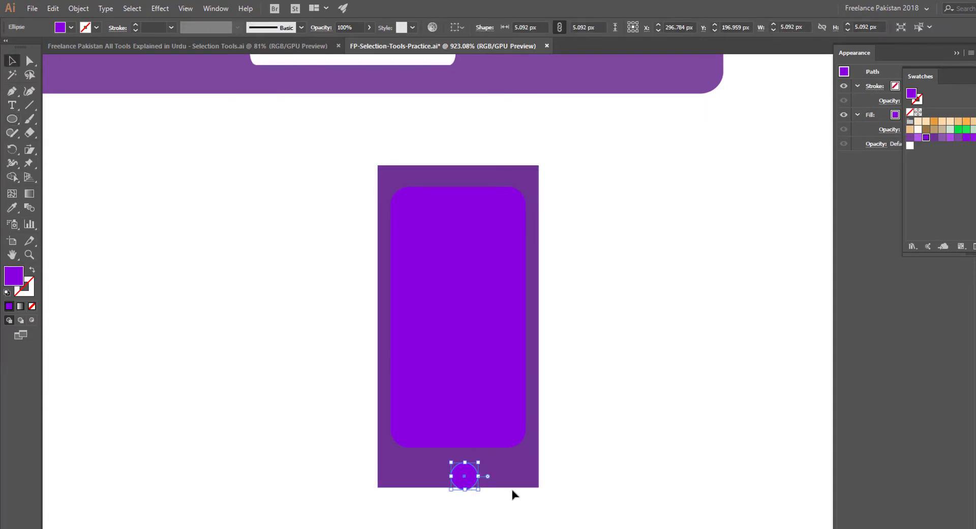
shift+click(528, 479)
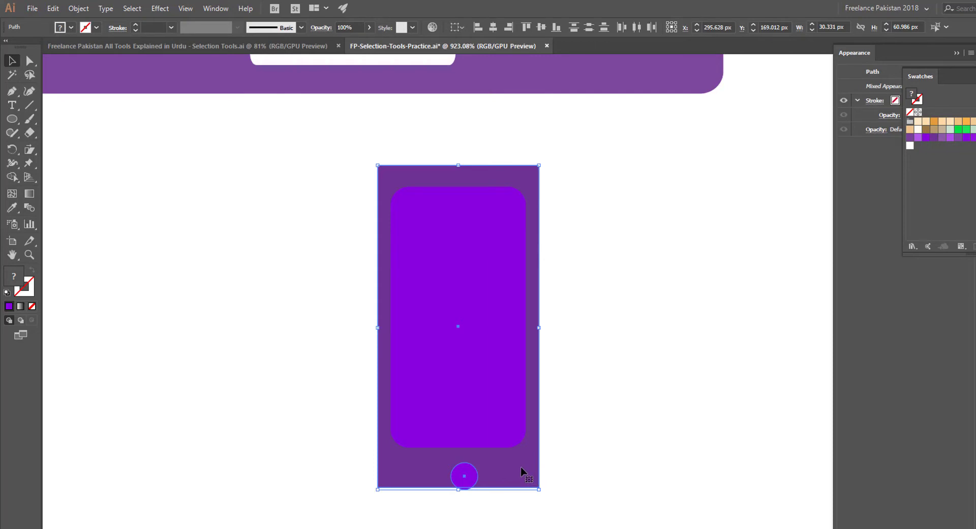
click(493, 27)
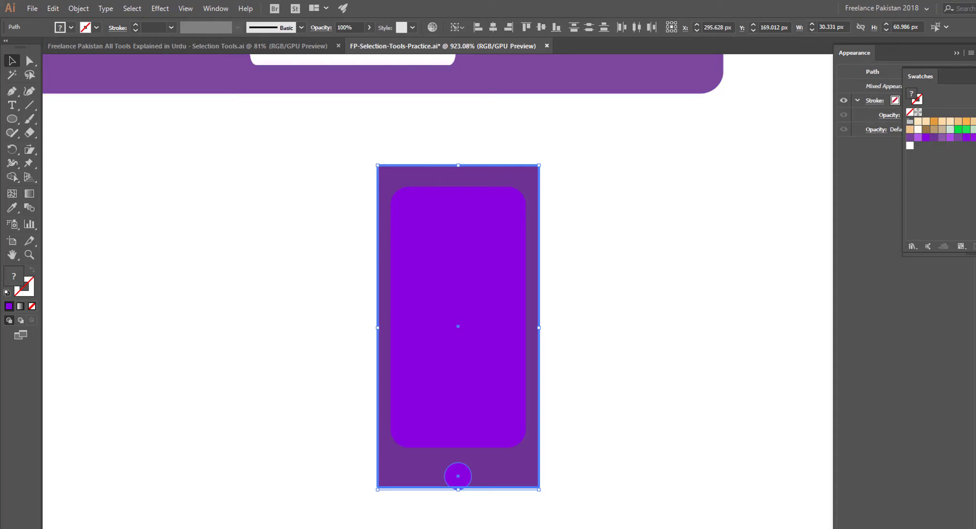
- Nudge only the phone's home-button circle slightly upward so it sits inside the body between the screen and the lower edge
click(472, 511)
click(458, 475)
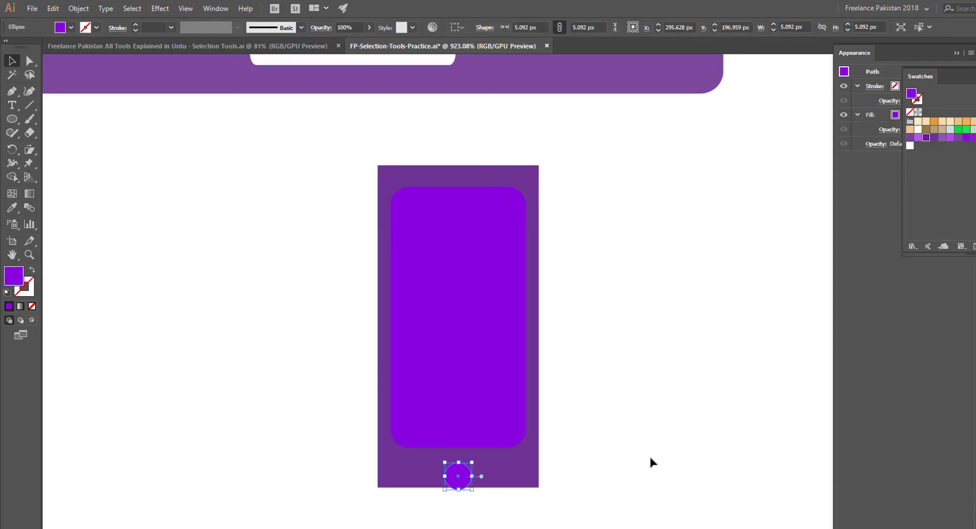
key(Up)
key(Up)
key(Down)
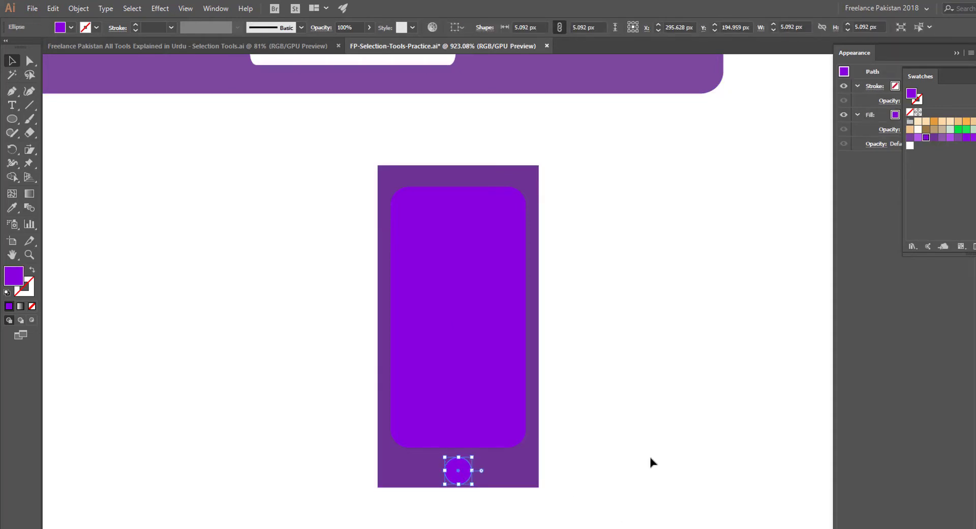
click(654, 474)
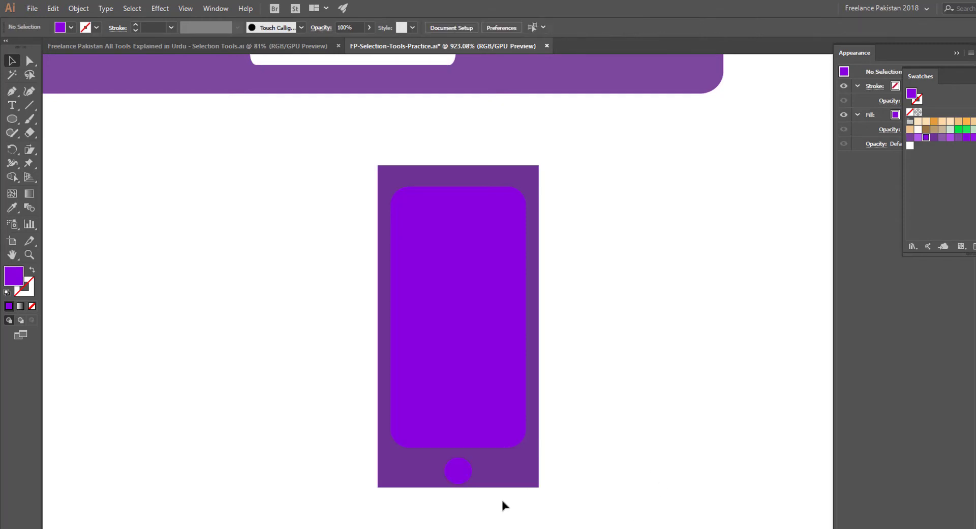
scroll(647, 438, down, 8)
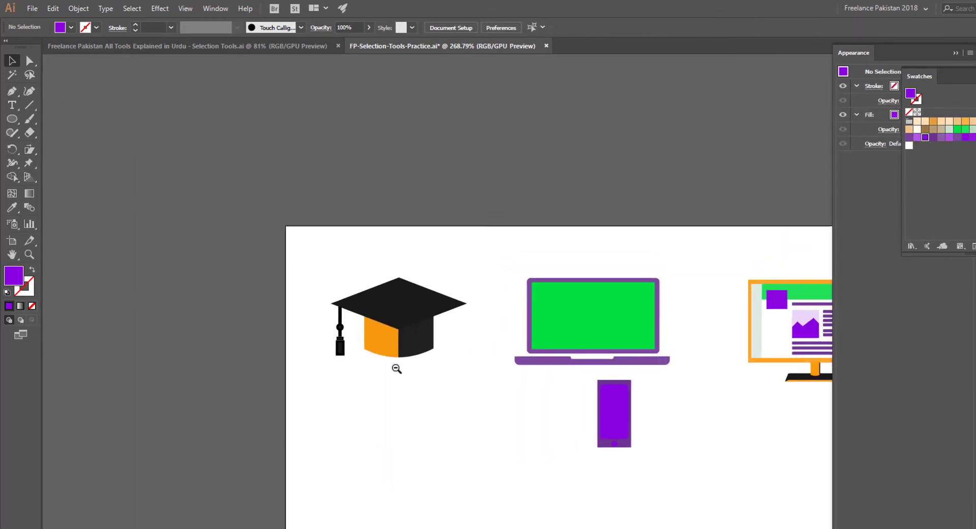
scroll(636, 427, up, 8)
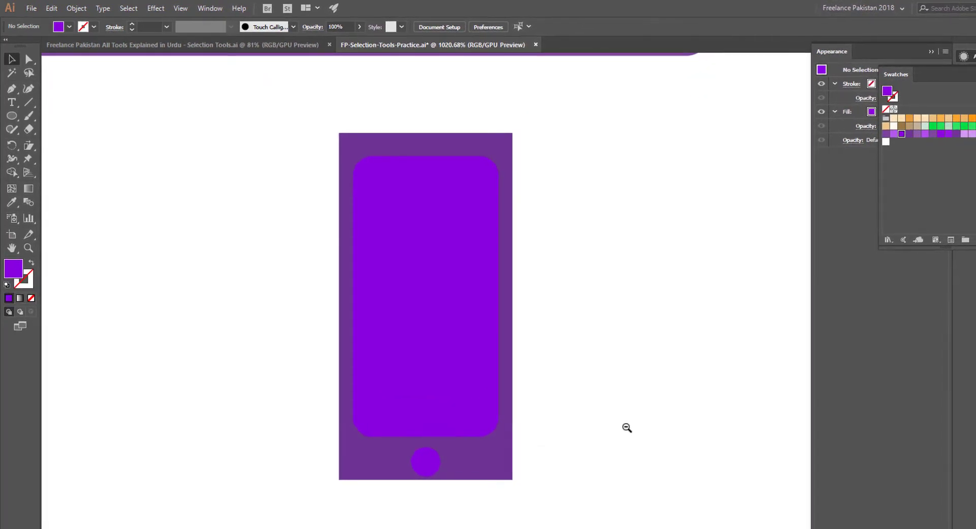
scroll(625, 427, down, 6)
scroll(462, 375, up, 2)
- Switch to the document Freelance Pakistan All Tools Explained in Urdu - Selection Tools.ai and collapse the Appearance and Swatches panels covering it
click(268, 44)
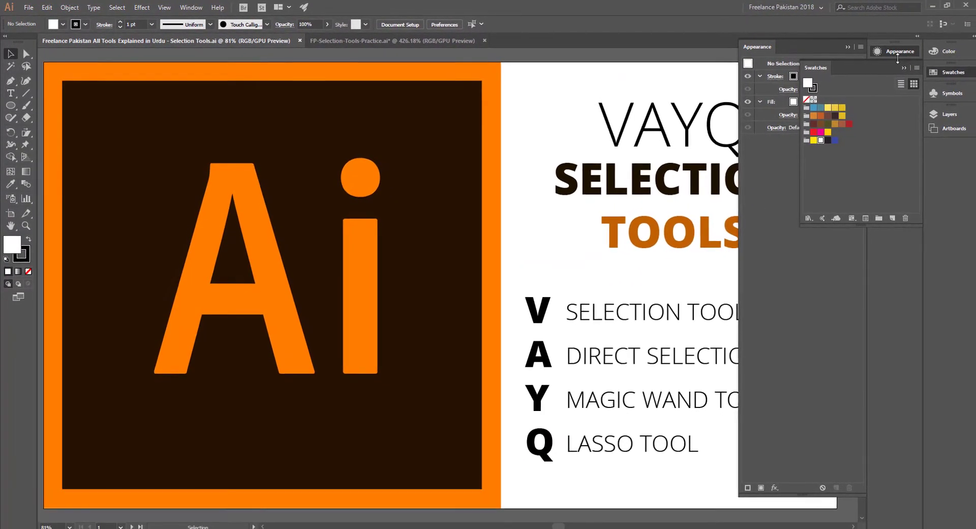
click(958, 75)
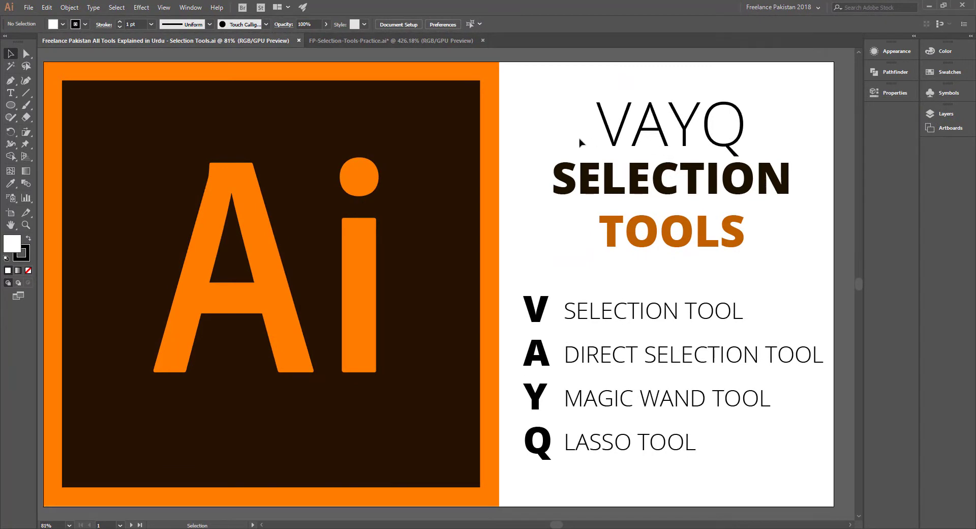